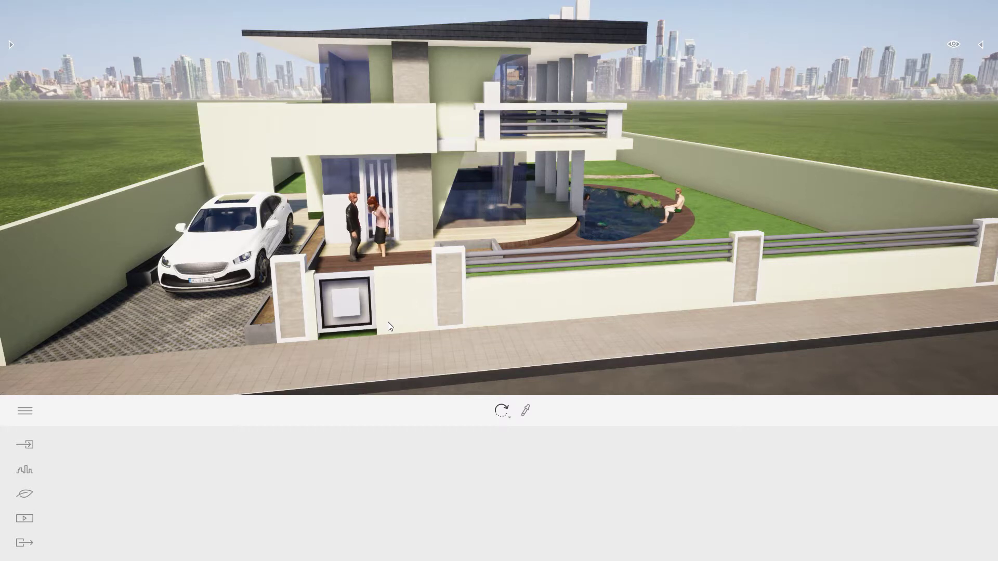
Step: Compare the Twinmotion house scene with the original SketchUp model, finishing in SketchUp
key("alt+Tab")
key("alt+Tab")
key("alt+Tab")
key("alt+Tab")
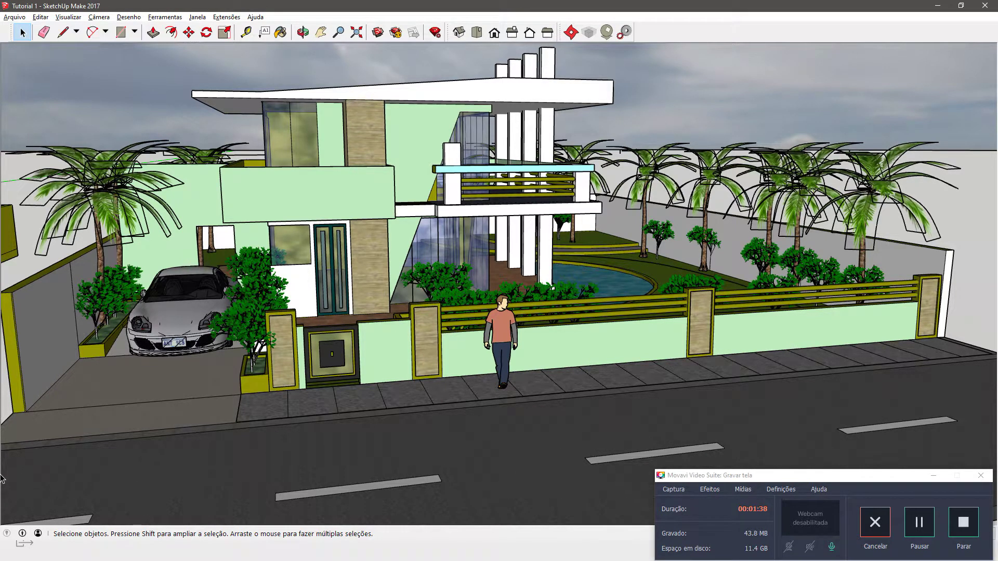
key("alt+Tab")
key("alt+Tab")
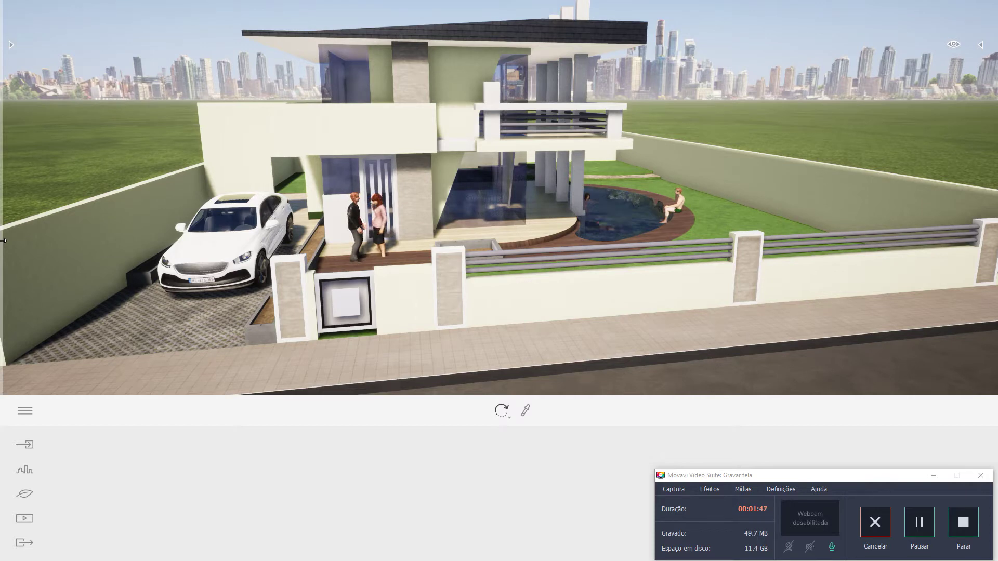
key("alt+Tab")
key("alt+Tab")
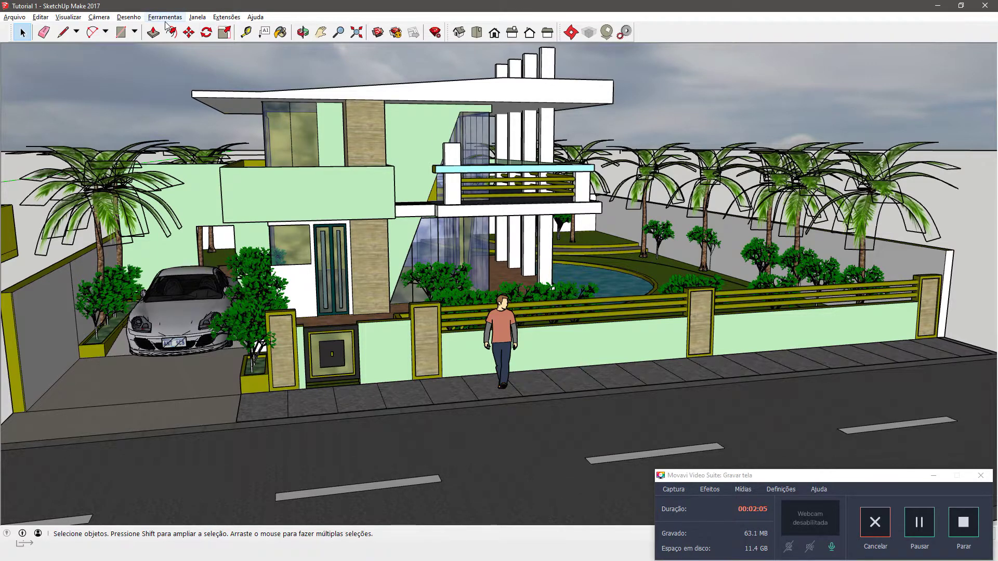
Step: Open 3D Warehouse from SketchUp, view the source page of the "residential" model, and close it
left_click(197, 17)
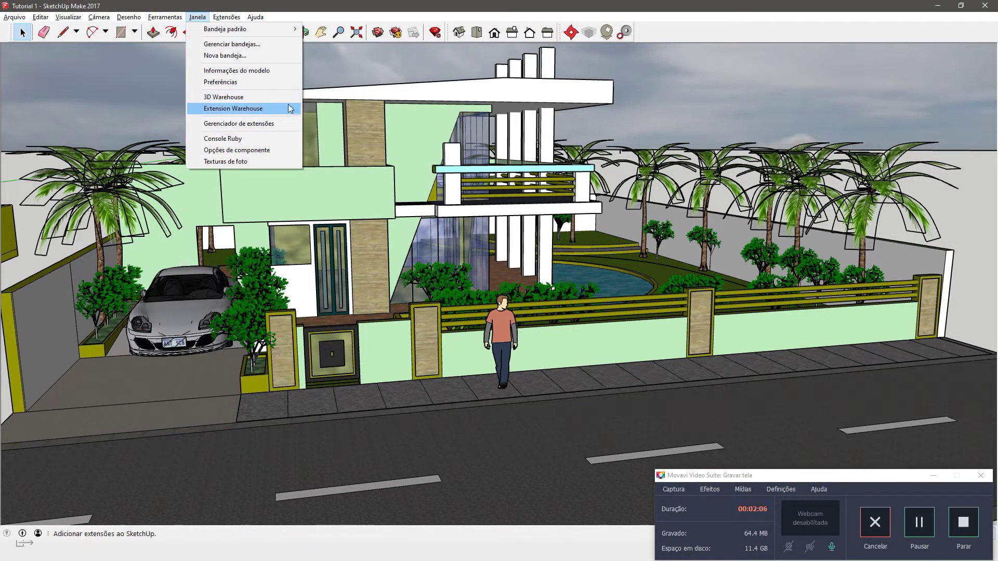
left_click(233, 98)
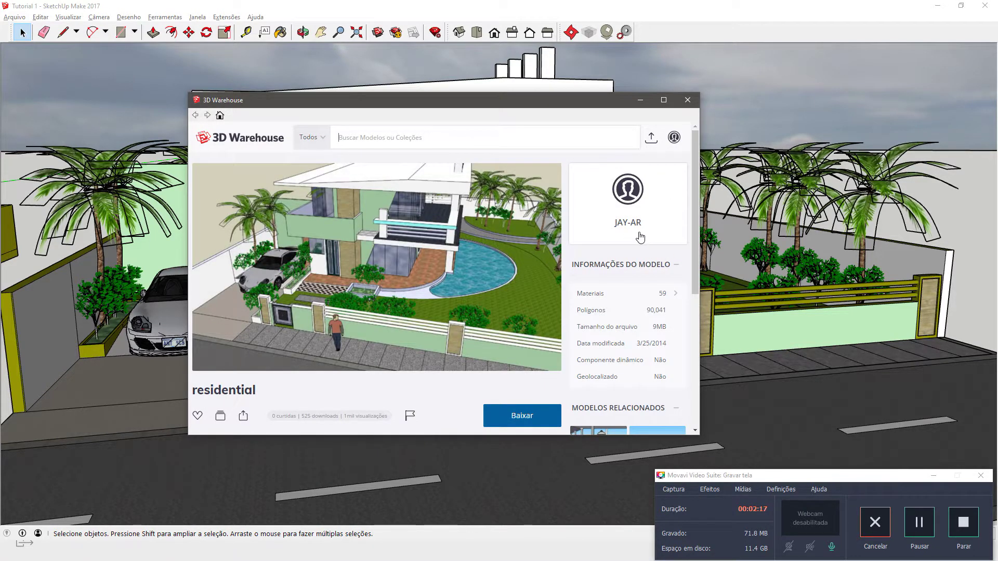
key("Escape")
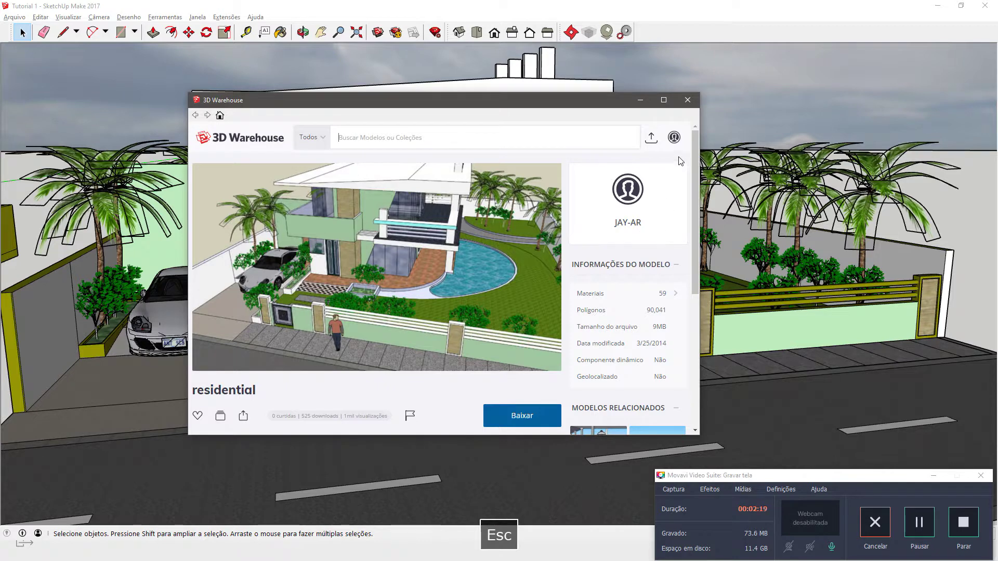
left_click(688, 100)
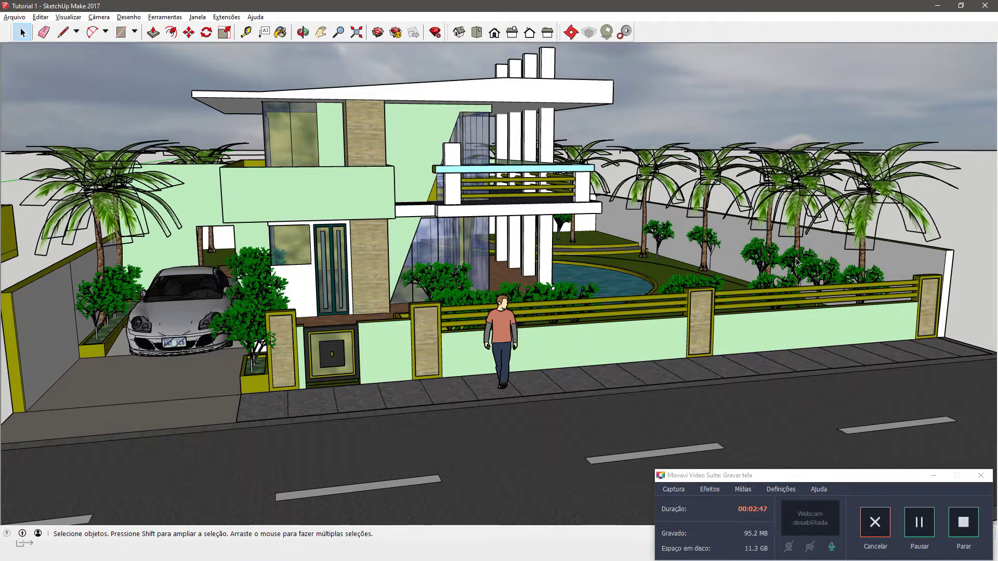
Step: Switch from SketchUp back to the Twinmotion scene of the house
key("alt+Tab")
key("alt+Tab")
key("alt+Tab")
key("alt+Tab")
key("alt+Tab")
key("alt+Tab")
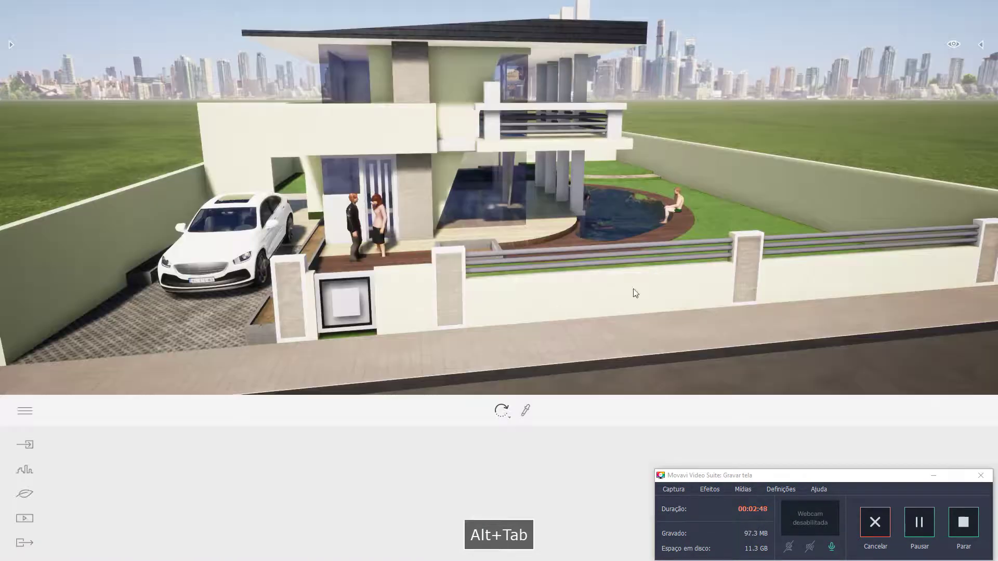
Step: Raise the woman standing by the front door slightly so her feet rest on the wooden deck
scroll(364, 263, "up", 8)
middle_click_drag(253, 306, 243, 303)
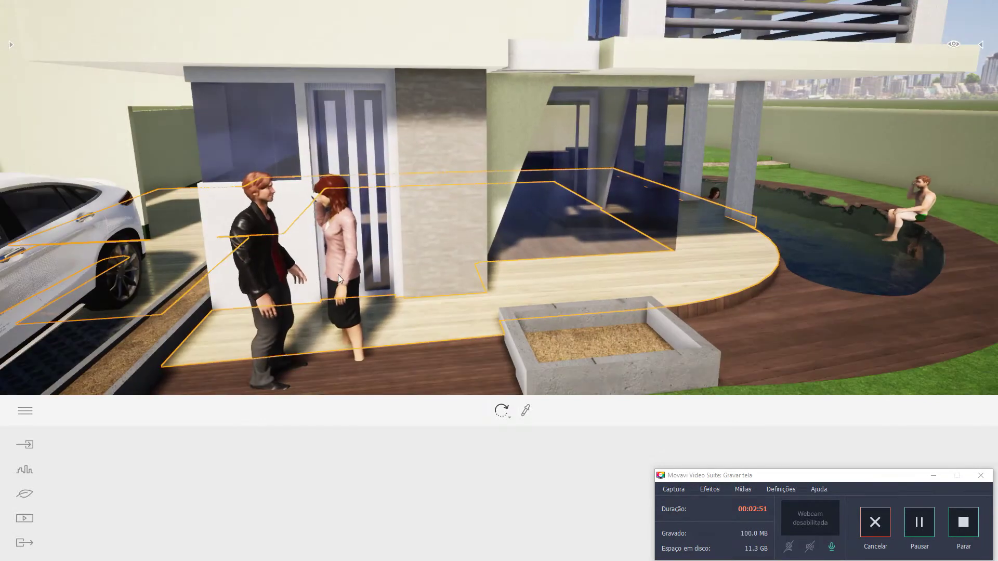
left_click(339, 274)
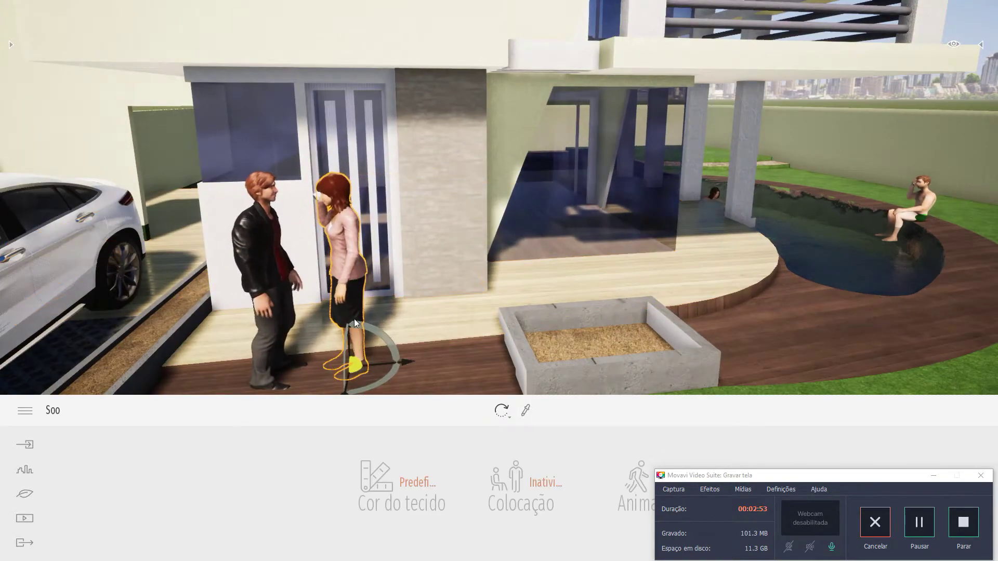
scroll(350, 353, "up", 3)
middle_click_drag(349, 363, 347, 350)
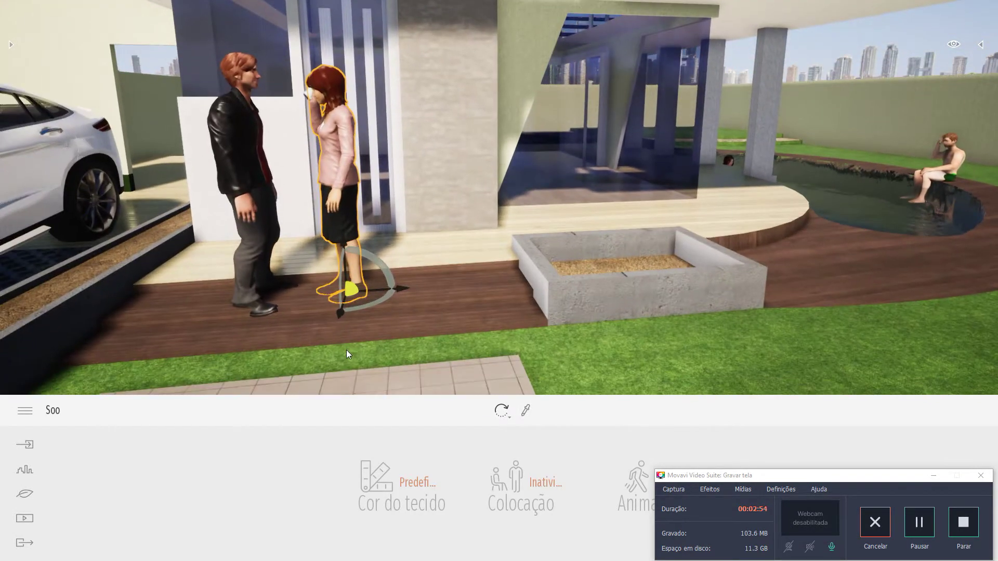
scroll(346, 351, "up", 2)
scroll(332, 310, "up", 2)
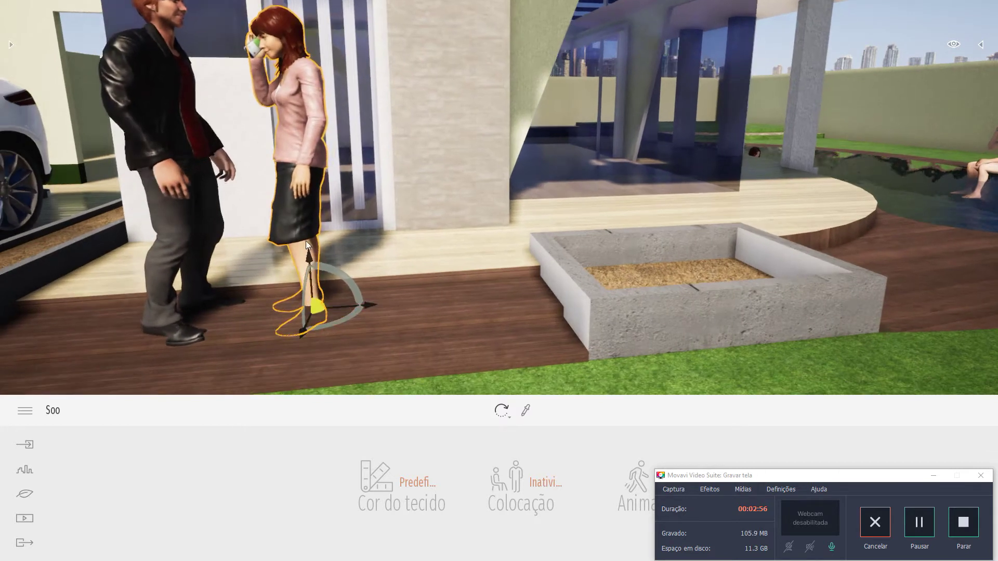
left_click_drag(311, 259, 310, 238)
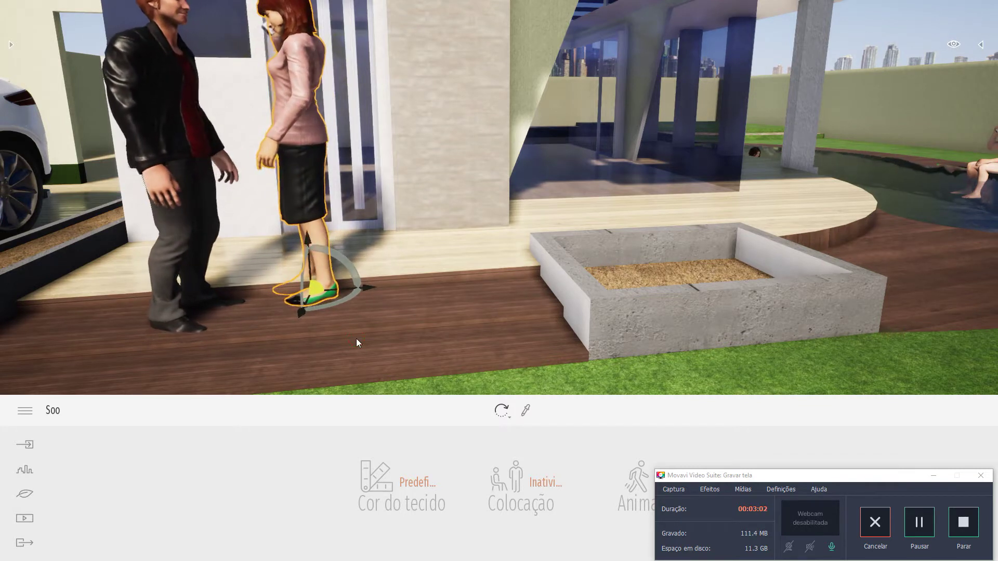
left_click(356, 338)
Step: Raise the man in the black jacket by about 0.03 so his shoes rest on the deck
left_click(172, 223)
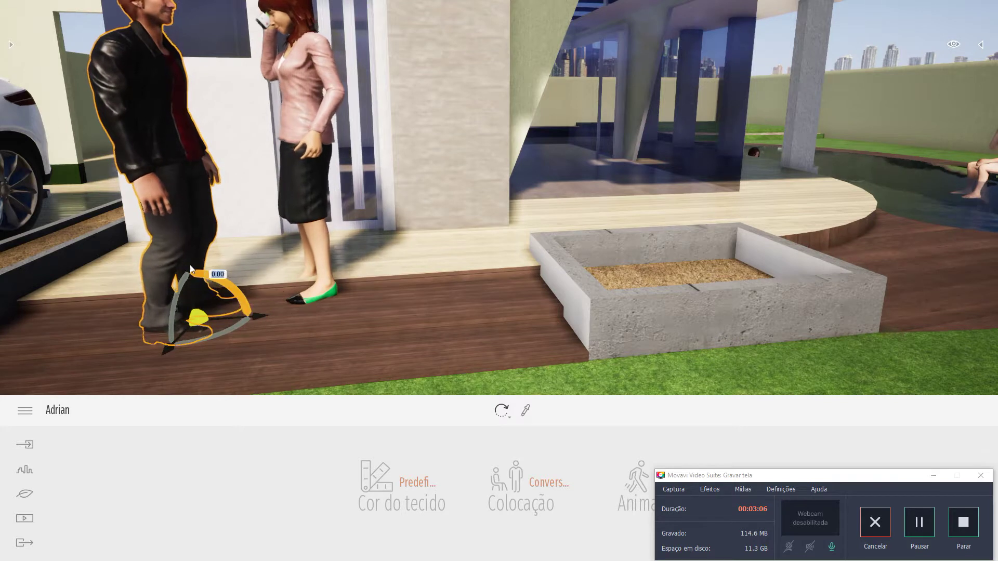
left_click_drag(188, 266, 189, 259)
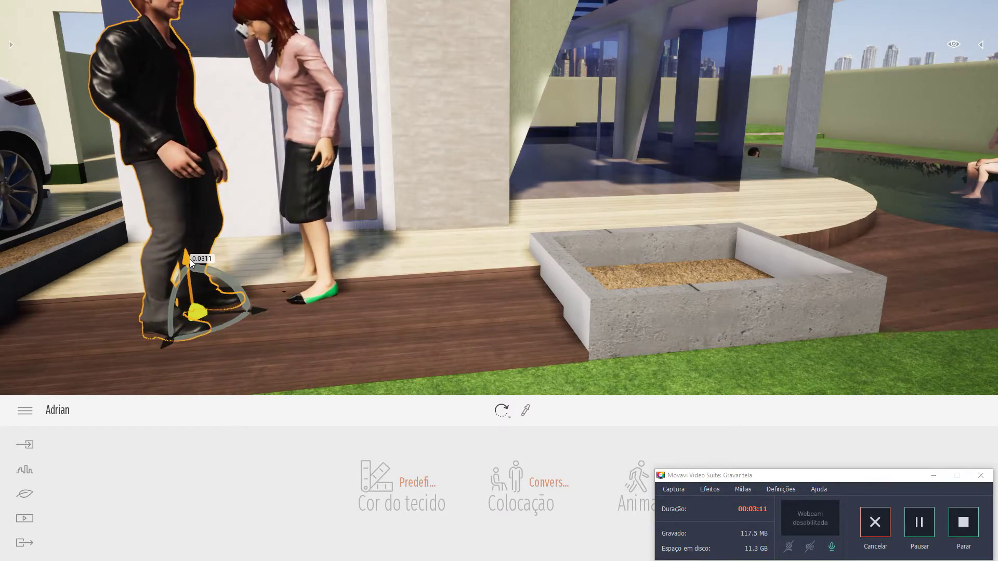
left_click(394, 266)
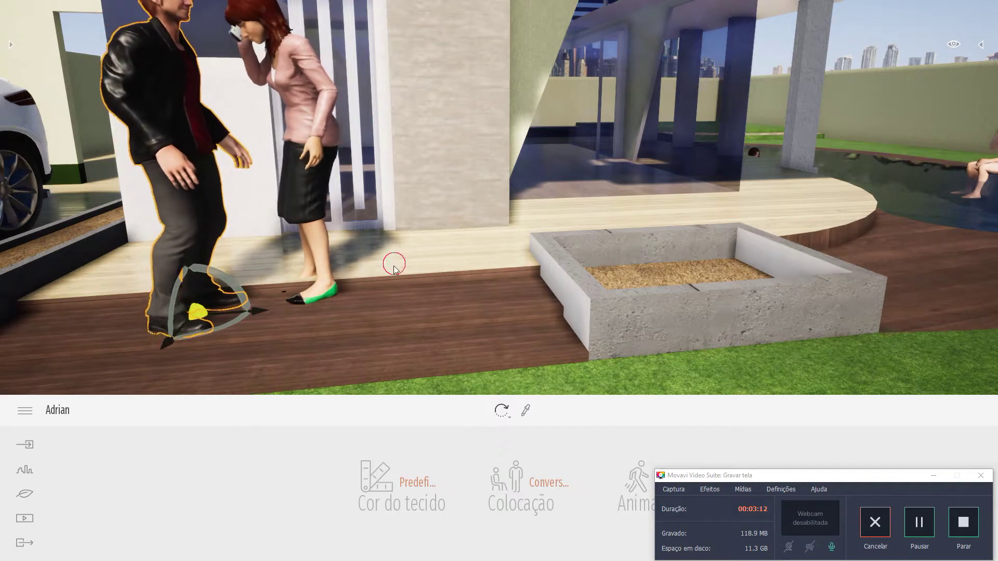
Step: Try the Conversação and Inatividade placements on the man in the black jacket and check the animation choices
scroll(393, 267, "down", 2)
middle_click_drag(170, 175, 168, 201)
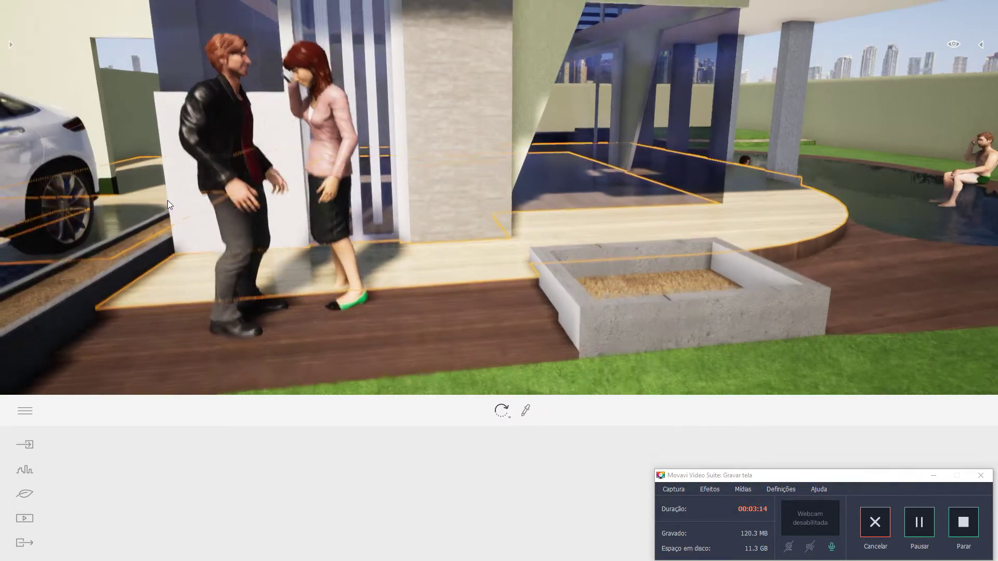
left_click(213, 131)
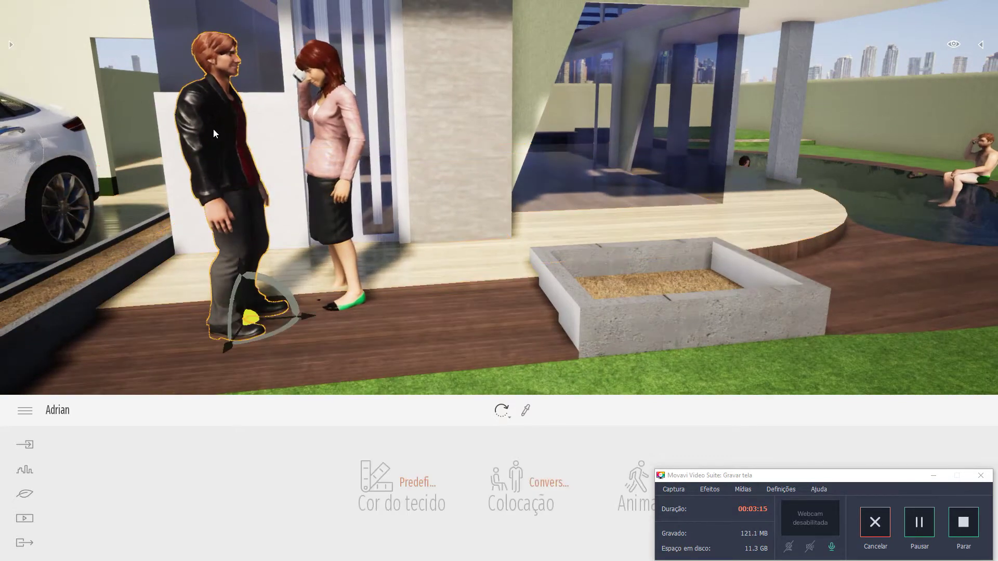
left_click(934, 475)
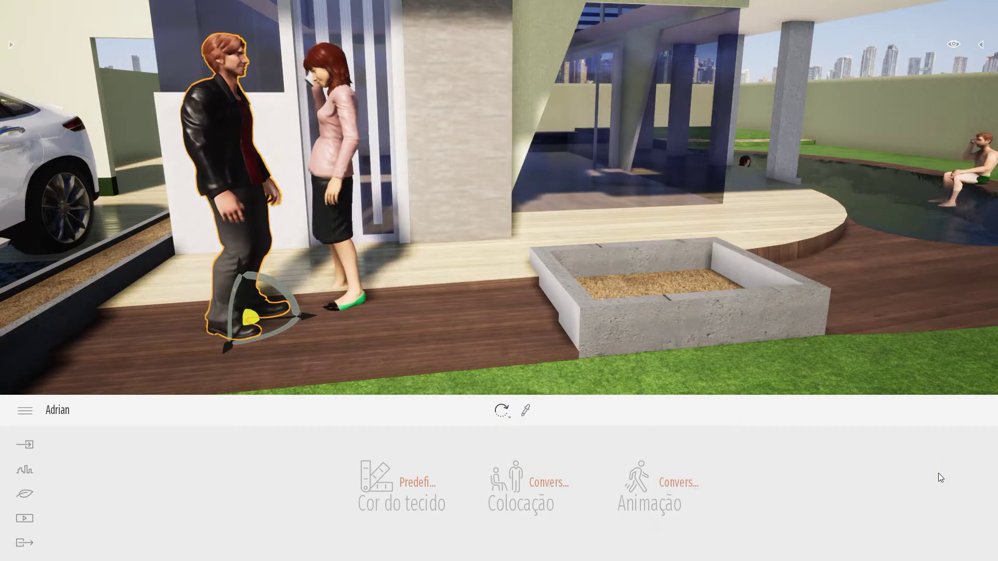
left_click(546, 493)
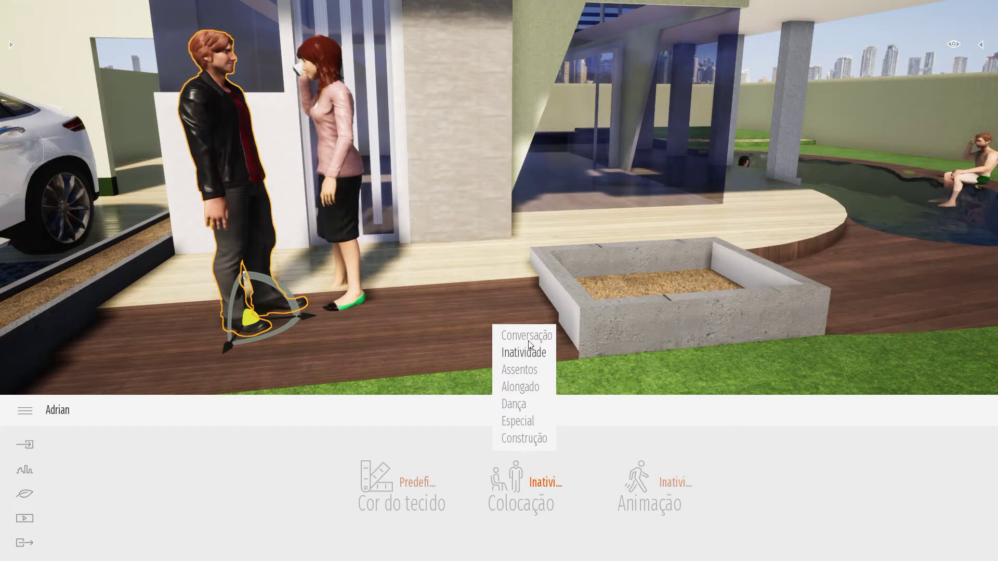
left_click(528, 337)
left_click(678, 482)
left_click(547, 481)
left_click(525, 350)
left_click(678, 487)
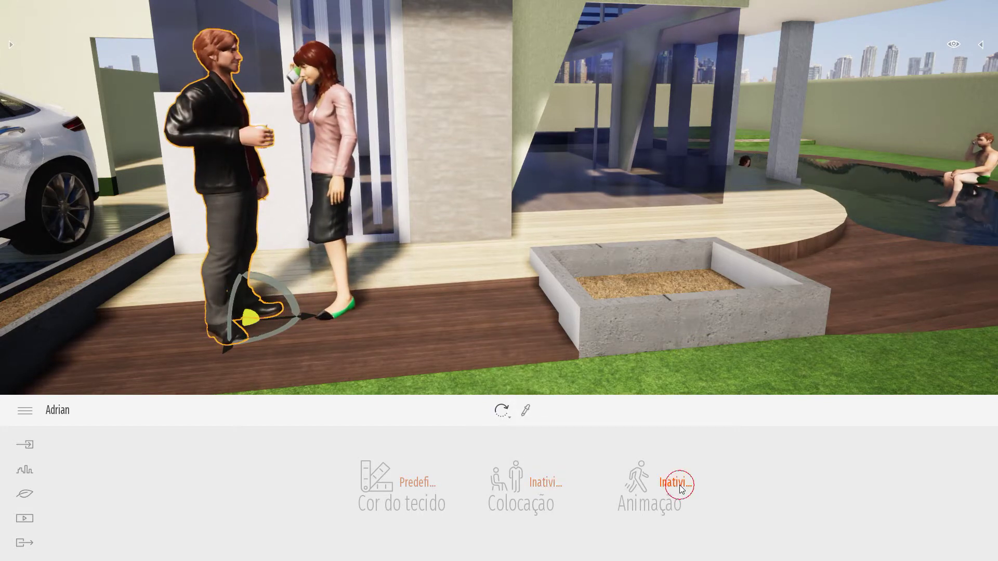
Step: Try the seated Assentos placement and the reclining Alongado placement on the man
left_click(546, 482)
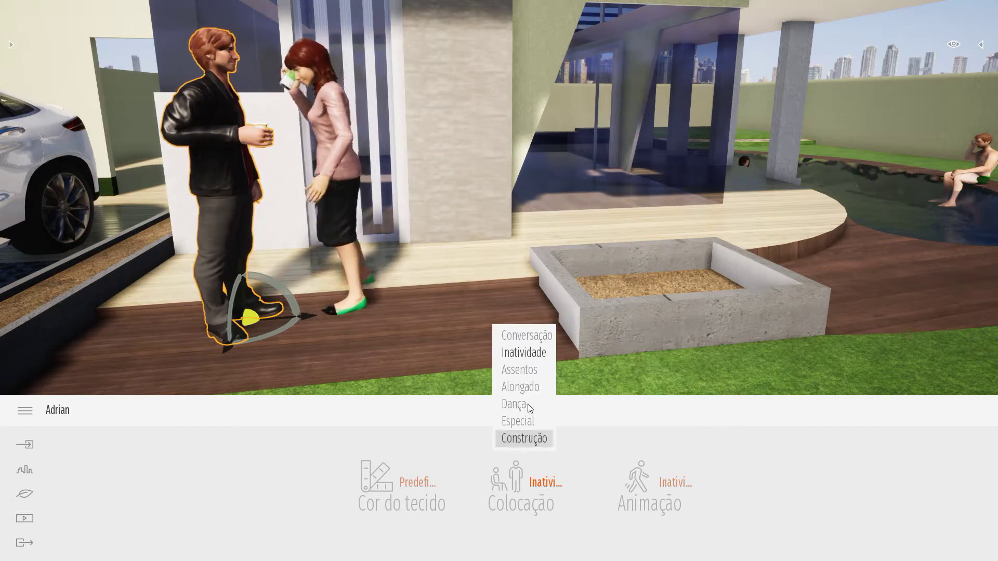
left_click(535, 371)
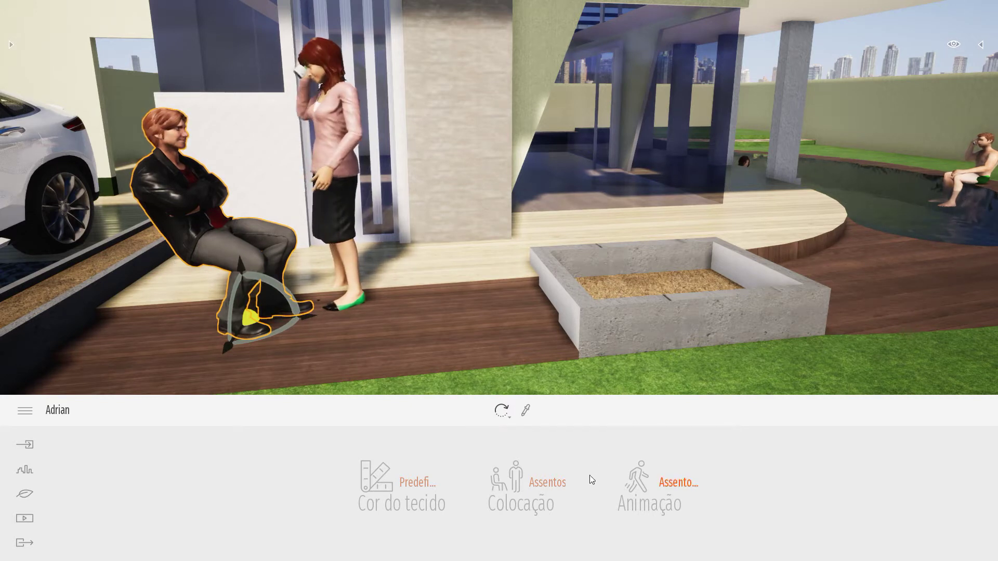
left_click(551, 483)
left_click(536, 389)
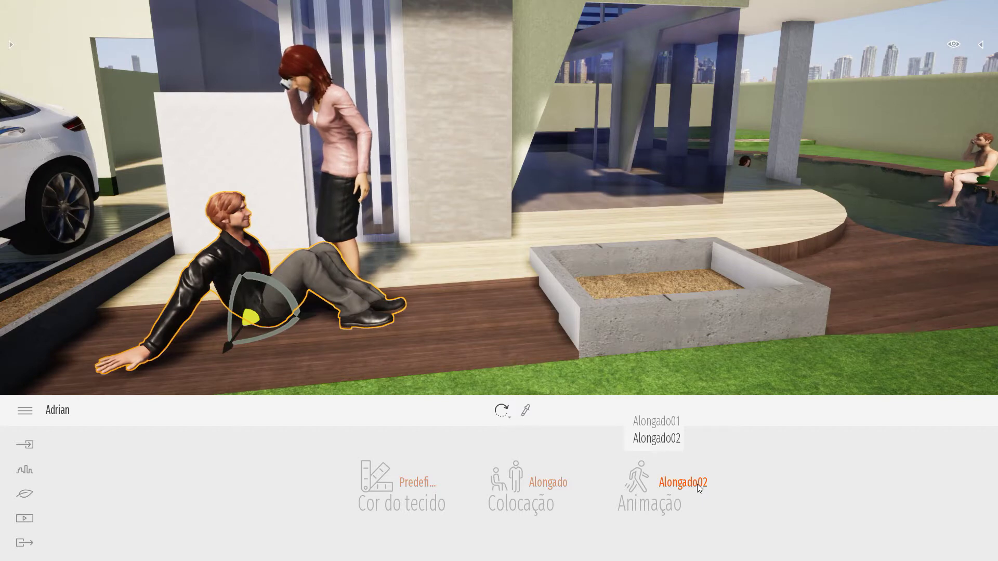
Step: Try the Dança placement on the man and look at its animation options
left_click(551, 485)
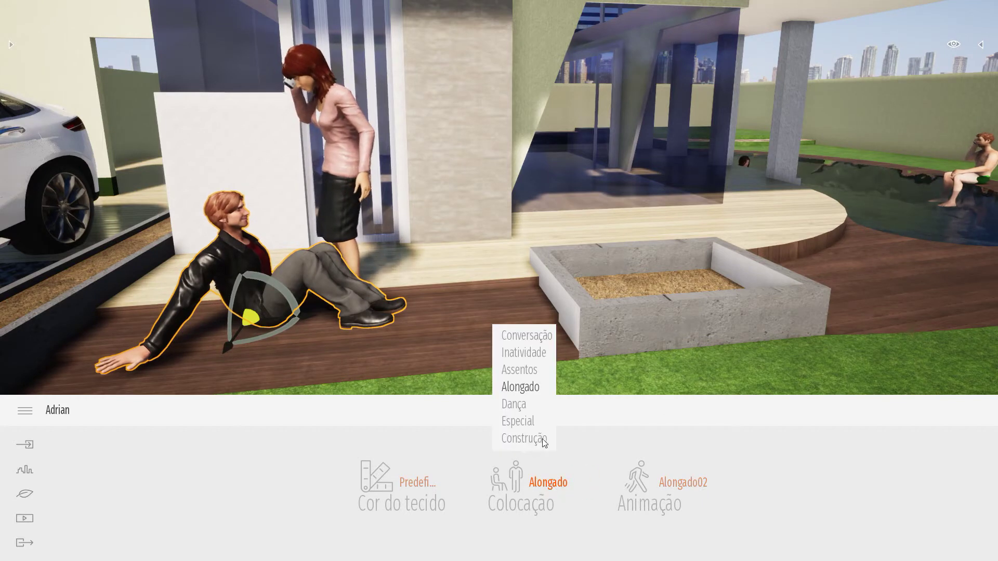
left_click(525, 411)
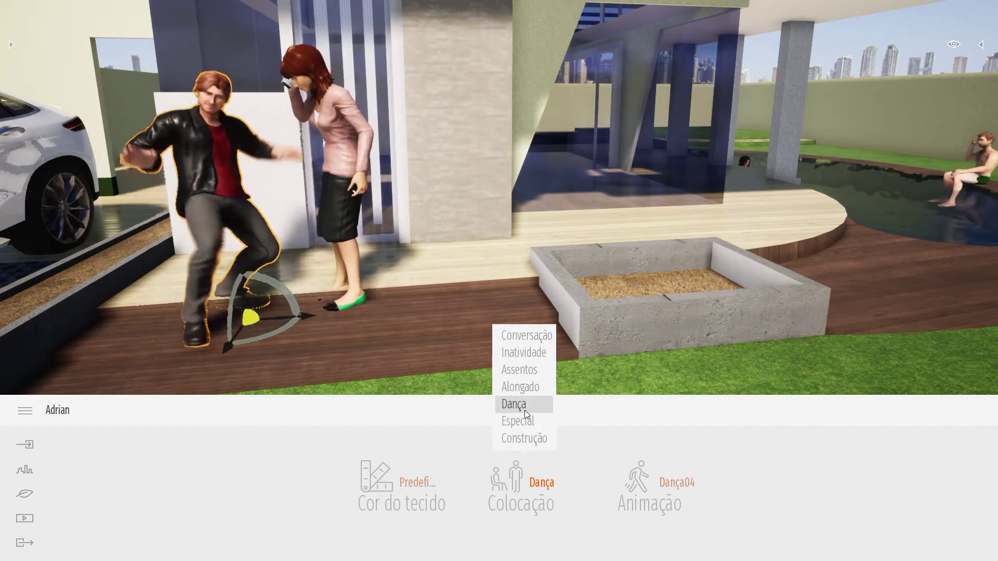
left_click(677, 484)
Step: Try the Especial placement on the man with the Jogar02 and Deficiente físico 02 animations
left_click(543, 481)
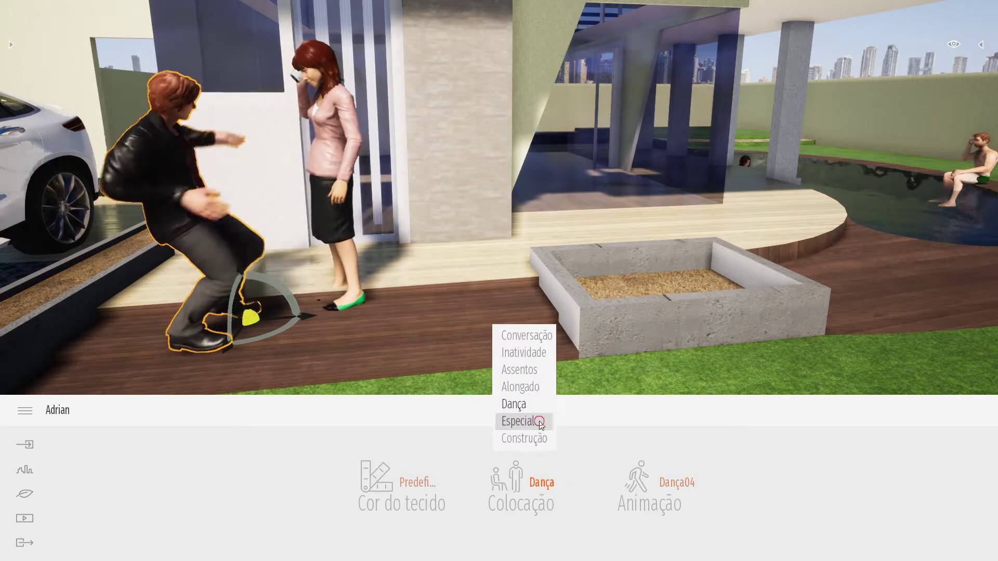
left_click(538, 421)
left_click(660, 482)
left_click(643, 406)
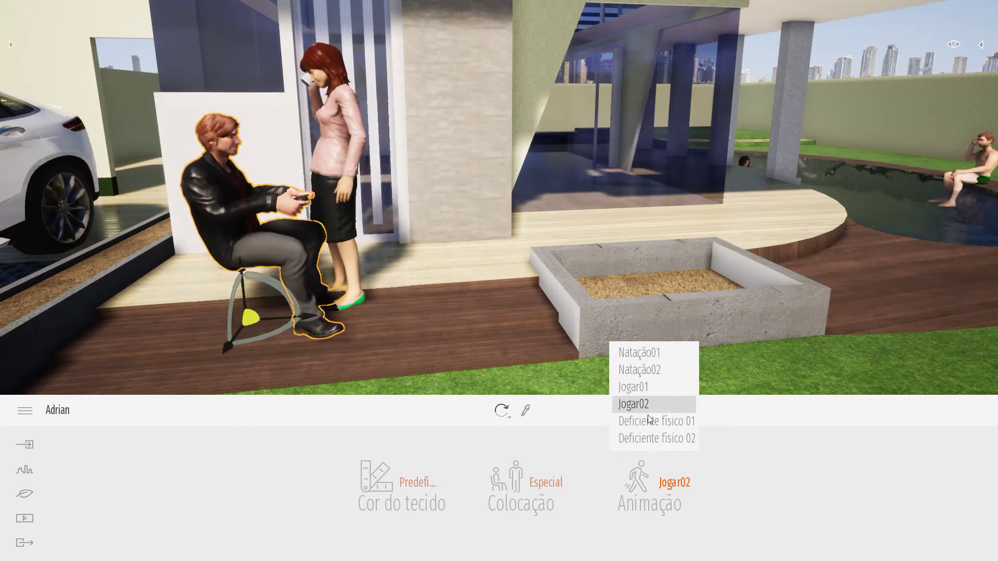
mouse_move(679, 466)
left_click(674, 439)
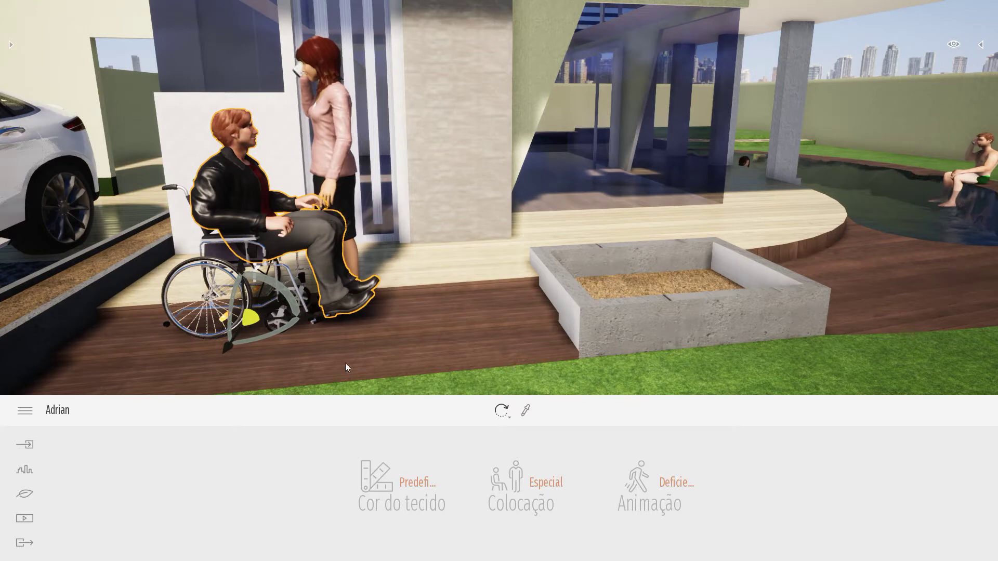
left_click(671, 487)
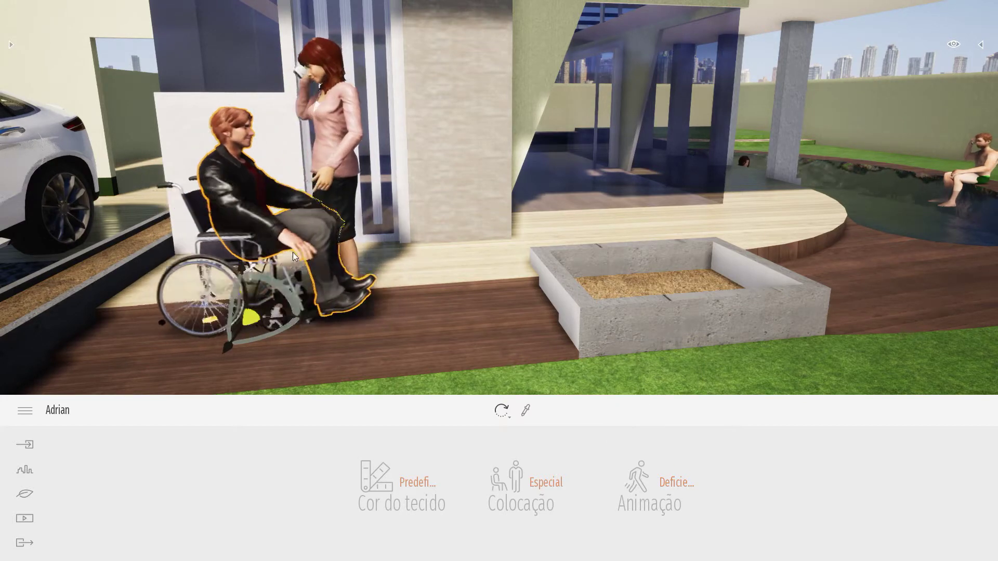
left_click(673, 488)
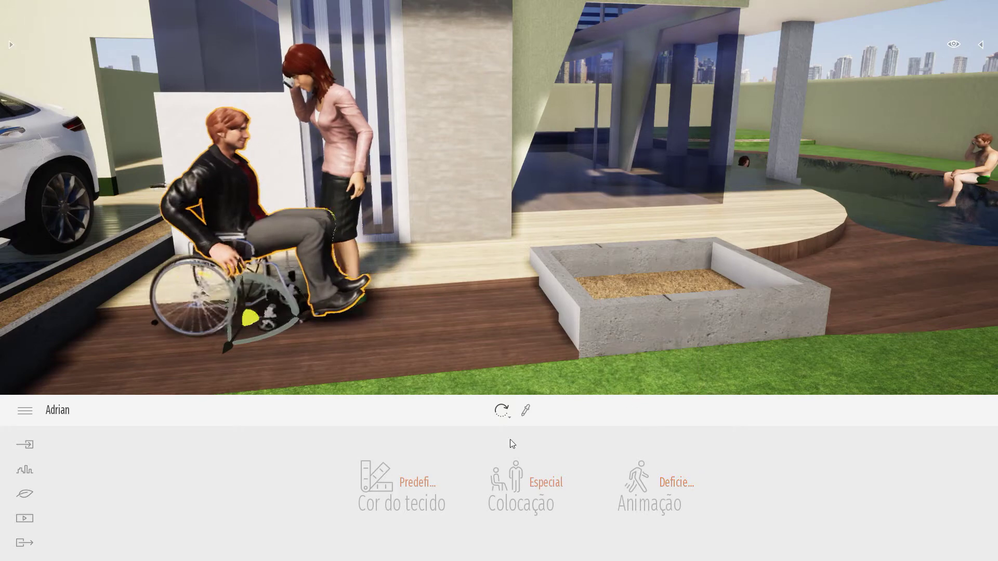
left_click(662, 477)
Step: Set the man's placement to Construção with the Construção 06 animation
left_click(540, 486)
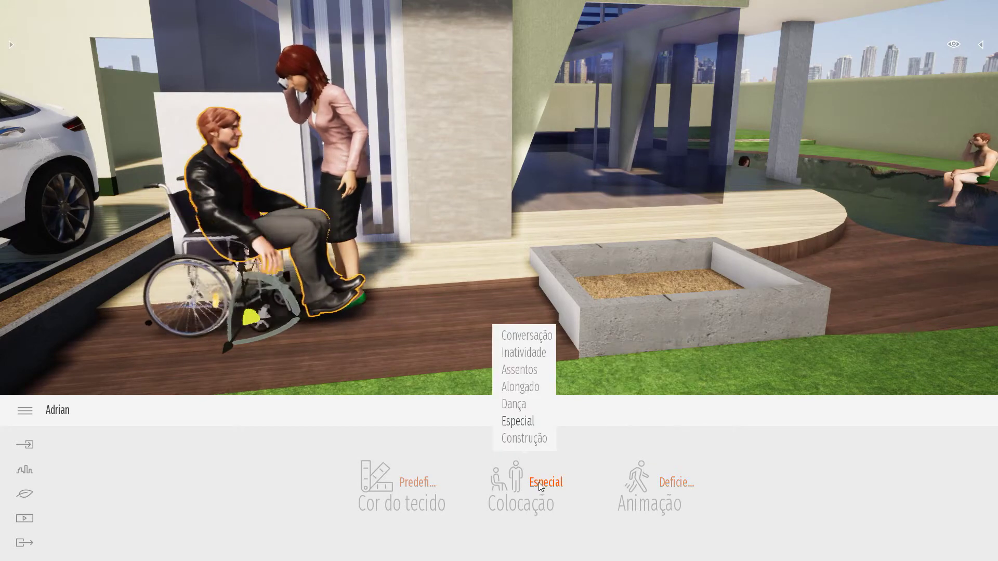
left_click(535, 438)
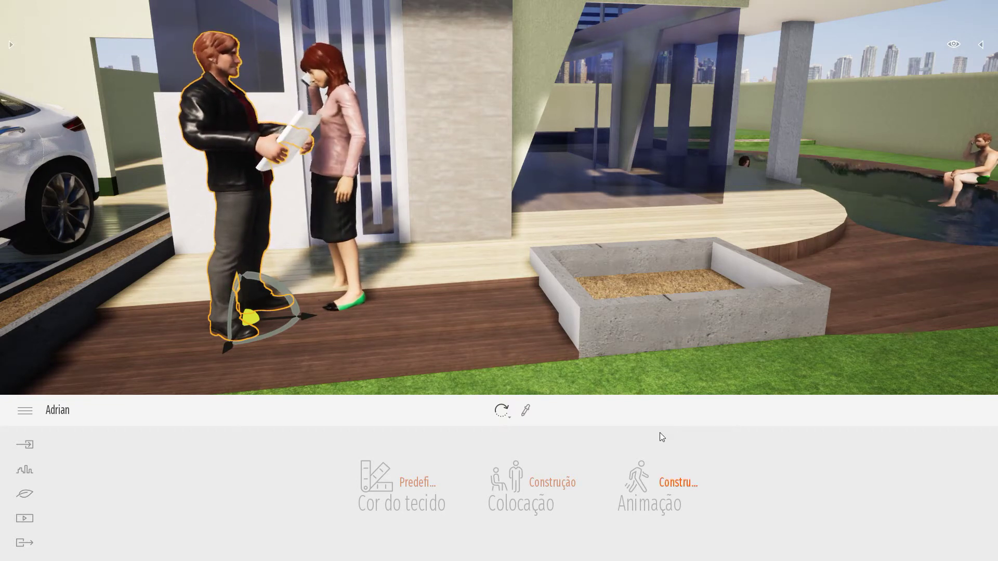
left_click(676, 482)
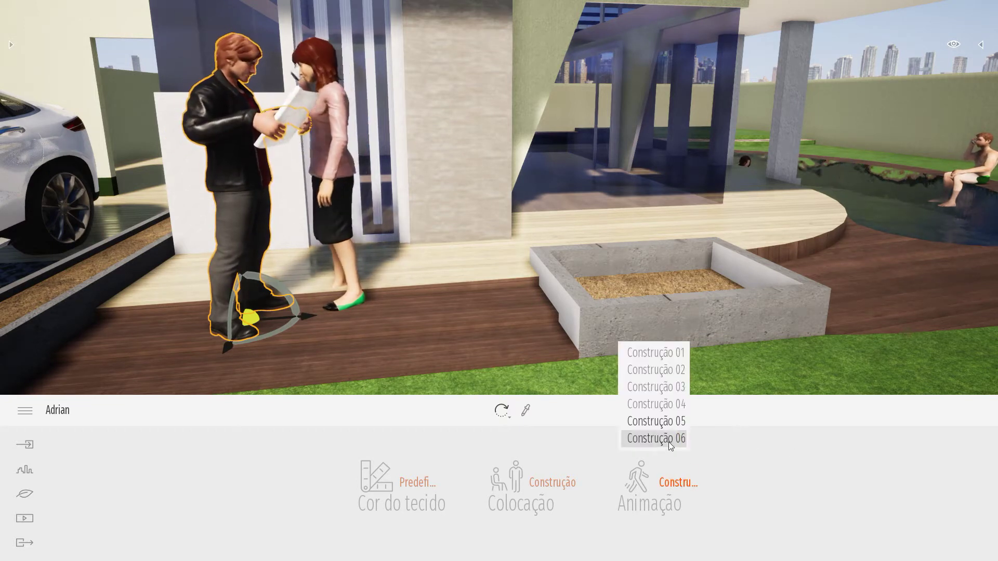
left_click(669, 439)
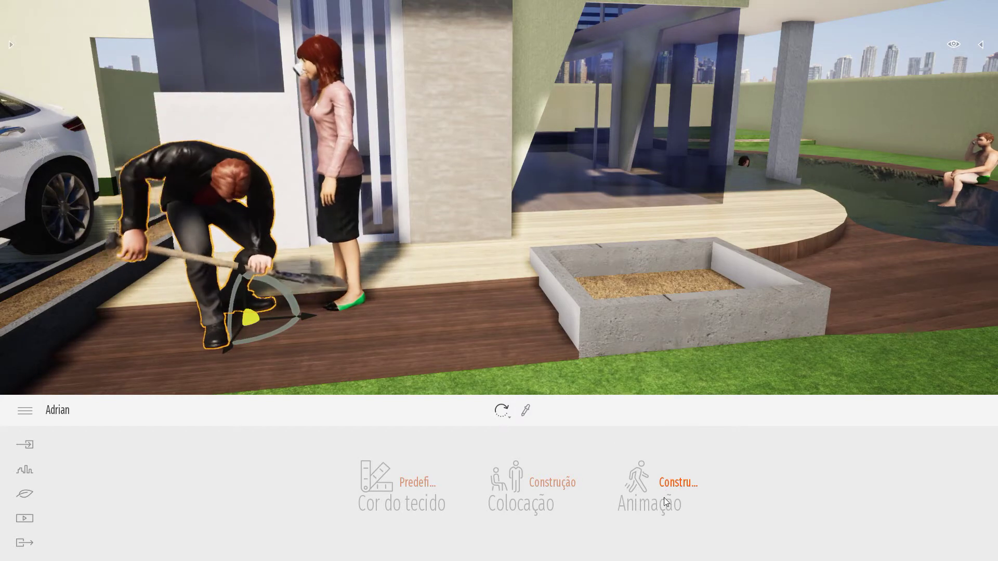
Step: Try the Construção 01, Construção 03 and Construção 04 animations on the man
left_click(678, 483)
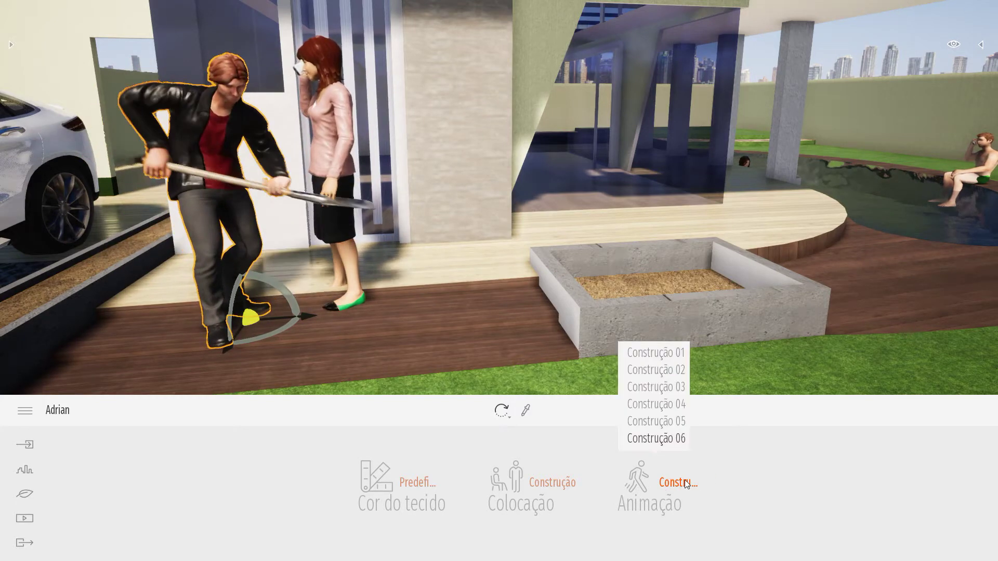
left_click(659, 359)
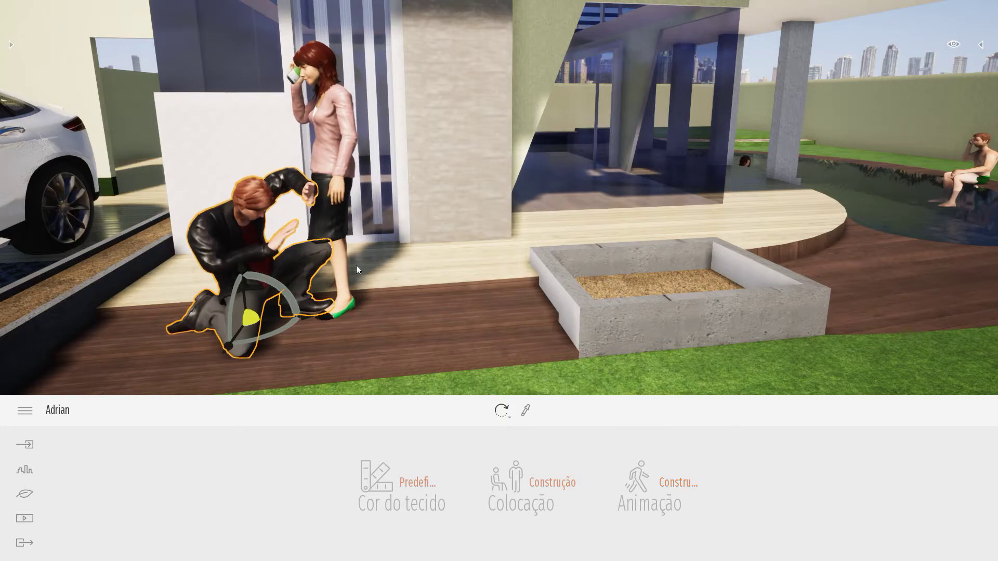
left_click(679, 481)
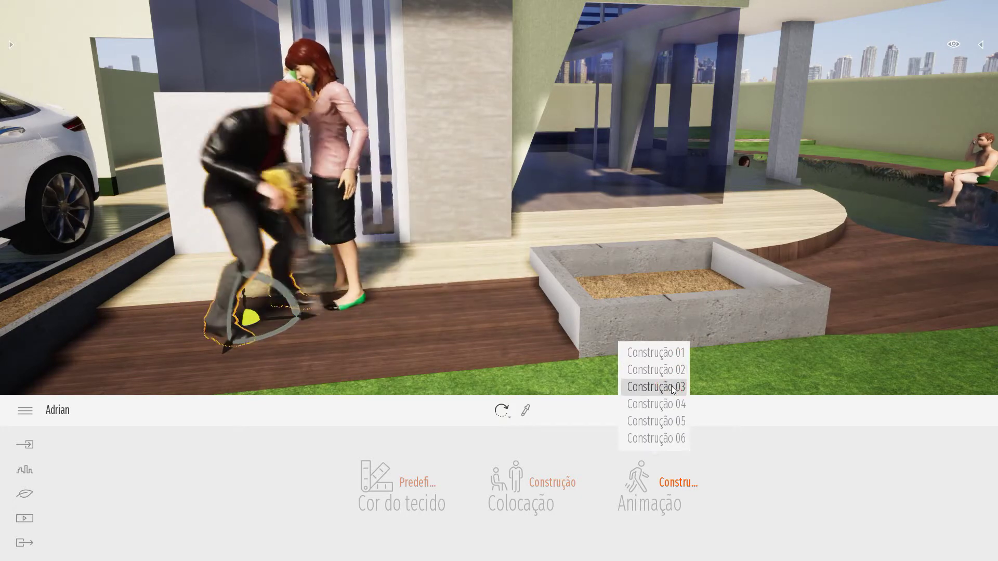
left_click(670, 388)
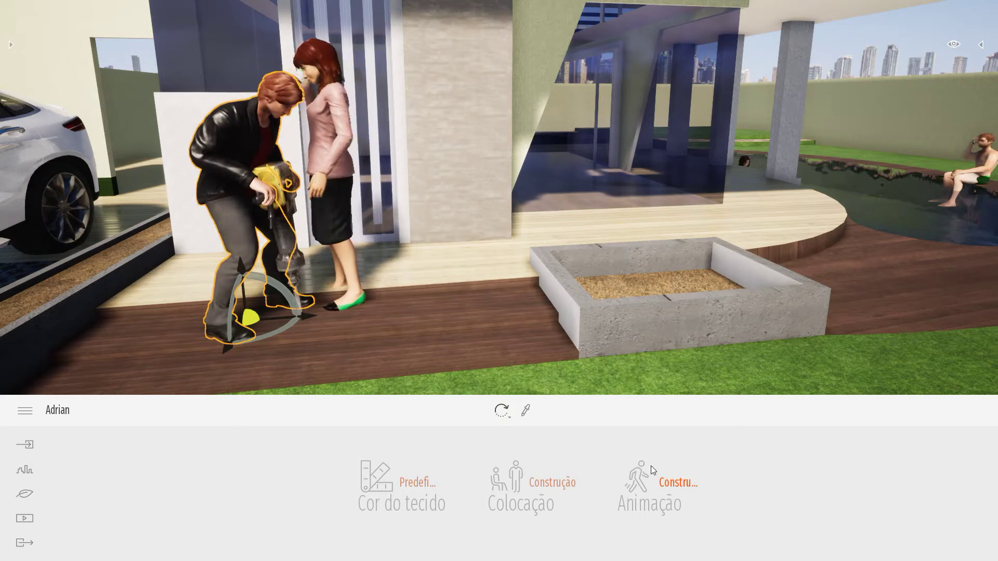
left_click(683, 482)
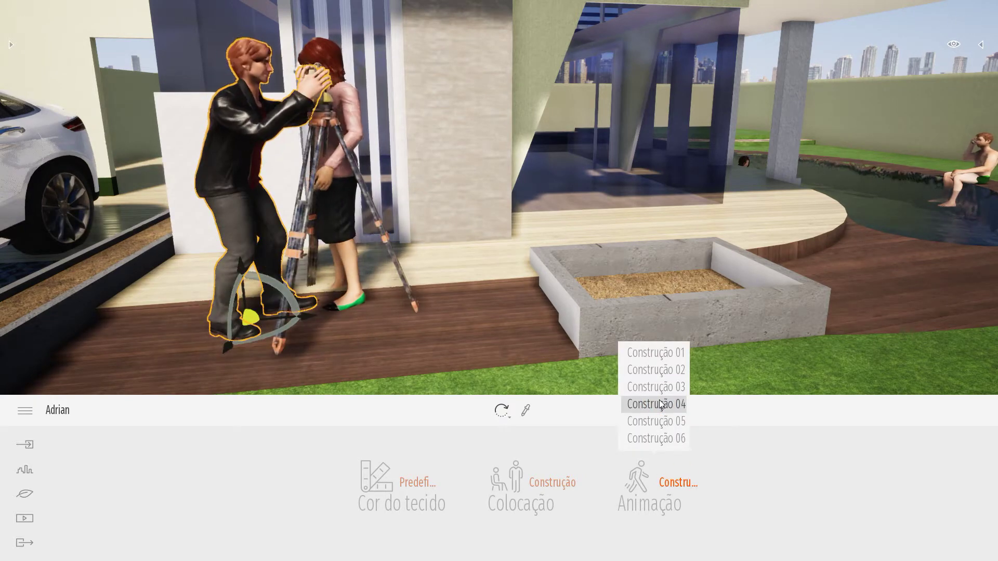
left_click(656, 421)
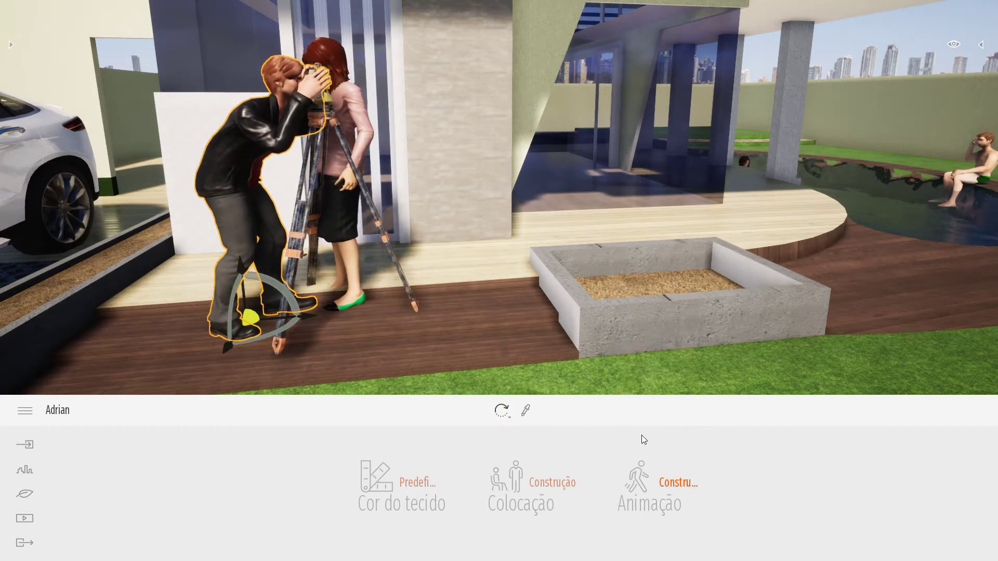
left_click(675, 486)
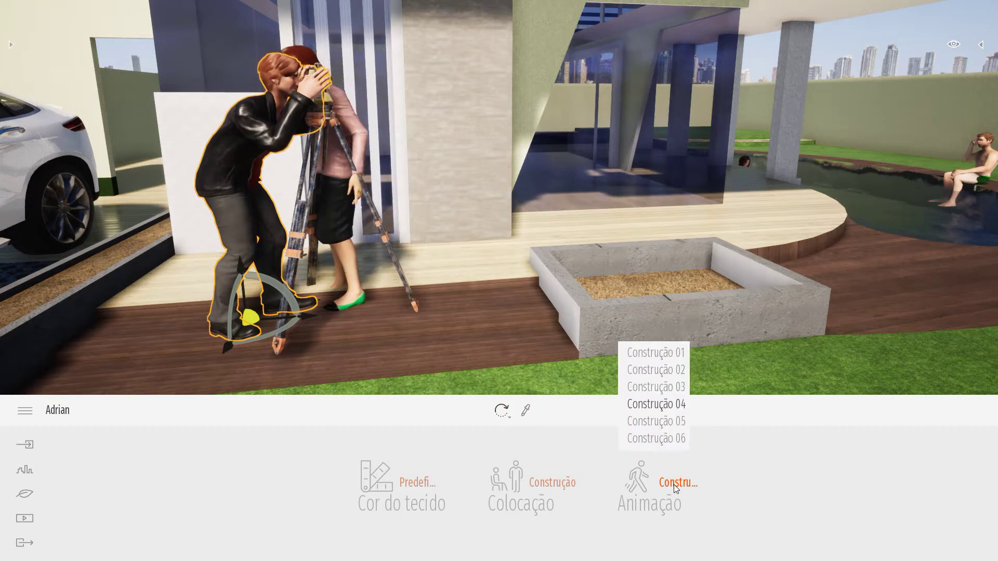
left_click(672, 353)
Step: Set the man's placement to Conversação with the Conversação 02 animation
left_click(552, 482)
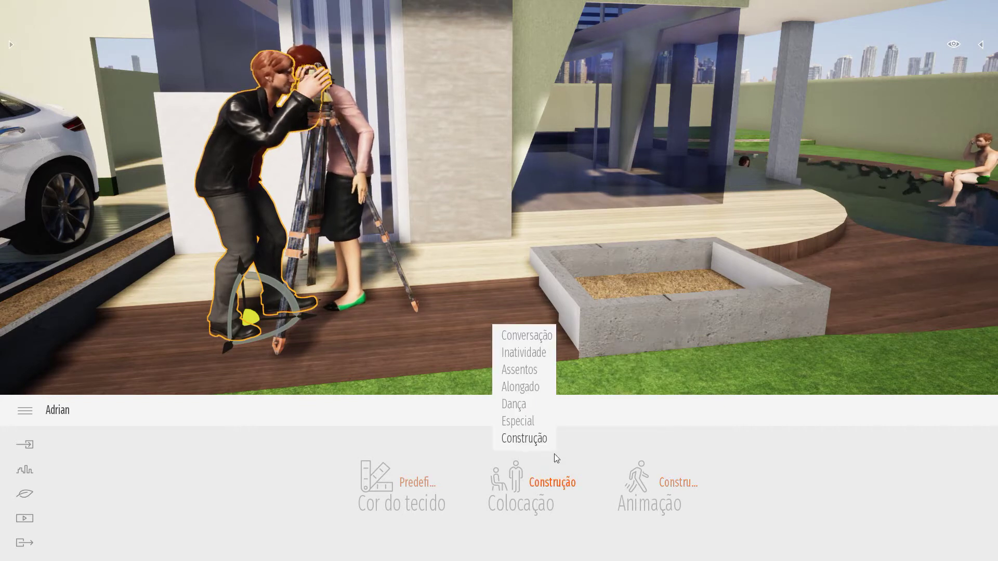
left_click(523, 333)
left_click(671, 482)
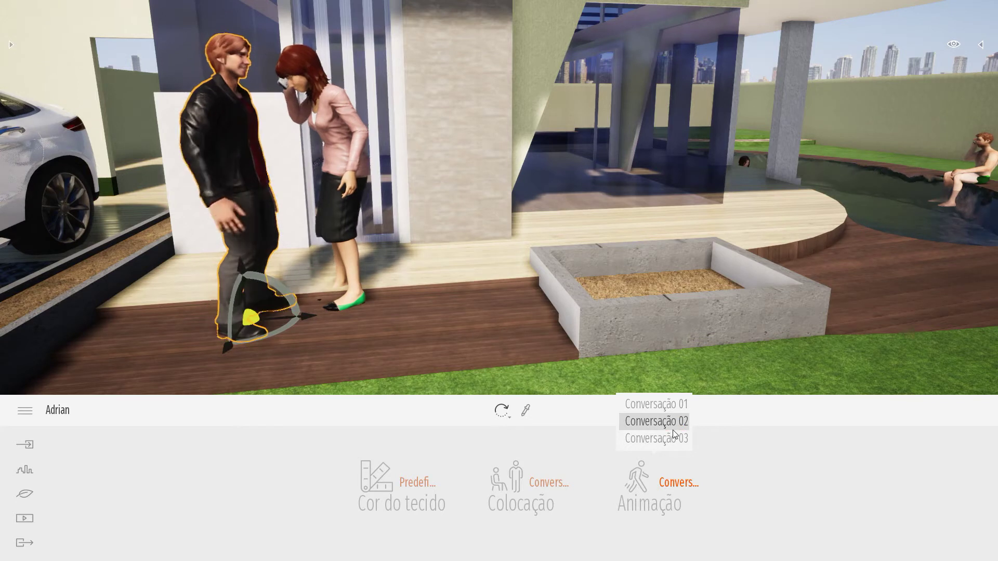
left_click(671, 426)
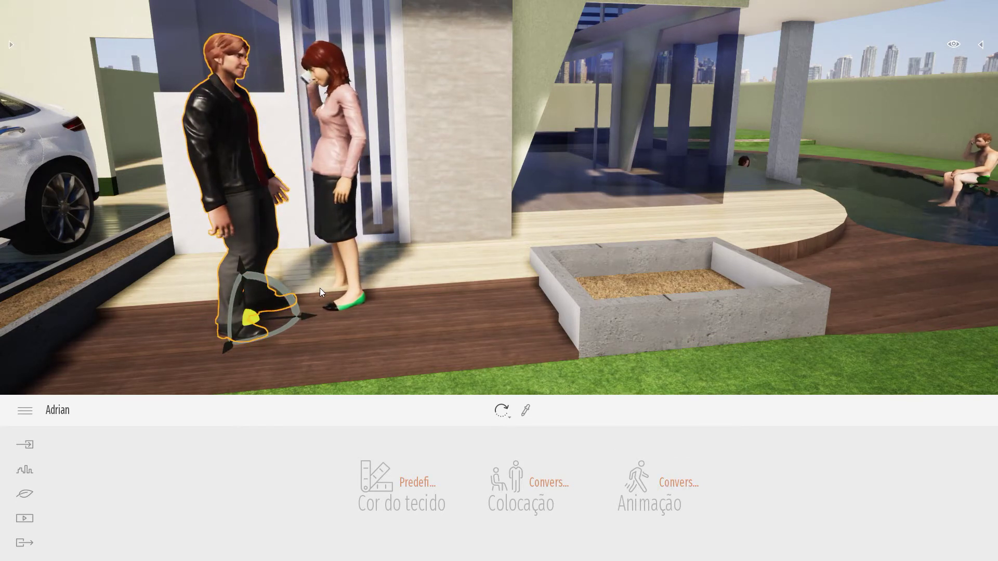
Step: Examine the conversing couple at the house entrance and the white SUV parked beside them
middle_click_drag(79, 244, 117, 258)
scroll(98, 240, "up", 5)
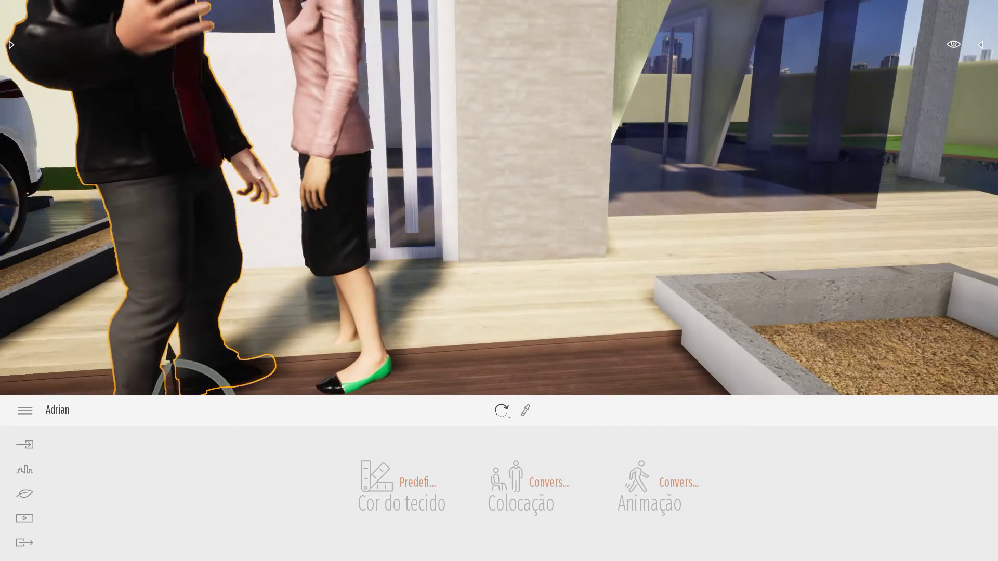
key("Escape")
middle_click_drag(26, 254, 112, 259)
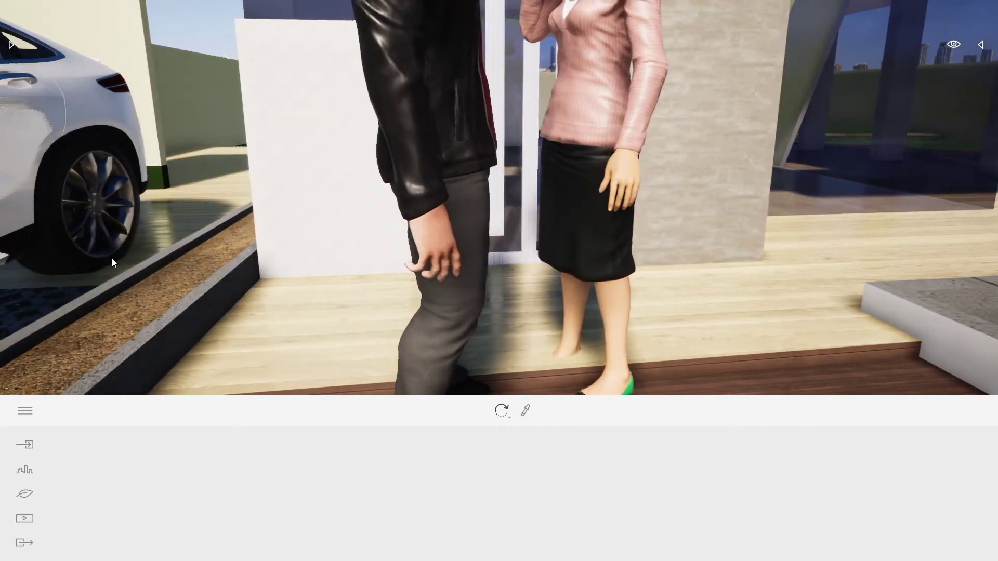
left_click(97, 249)
scroll(98, 249, "down", 4)
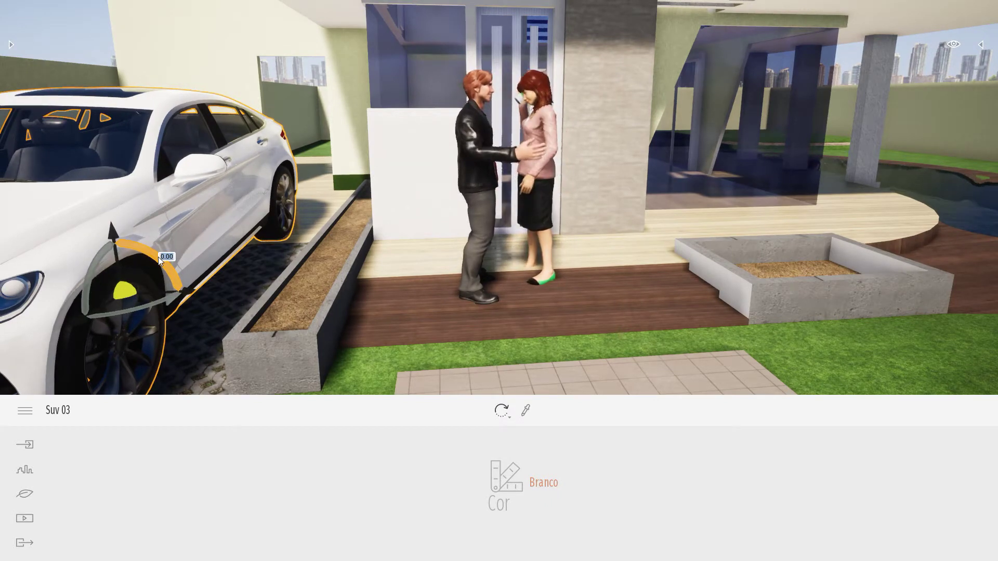
key("ctrl+backslash")
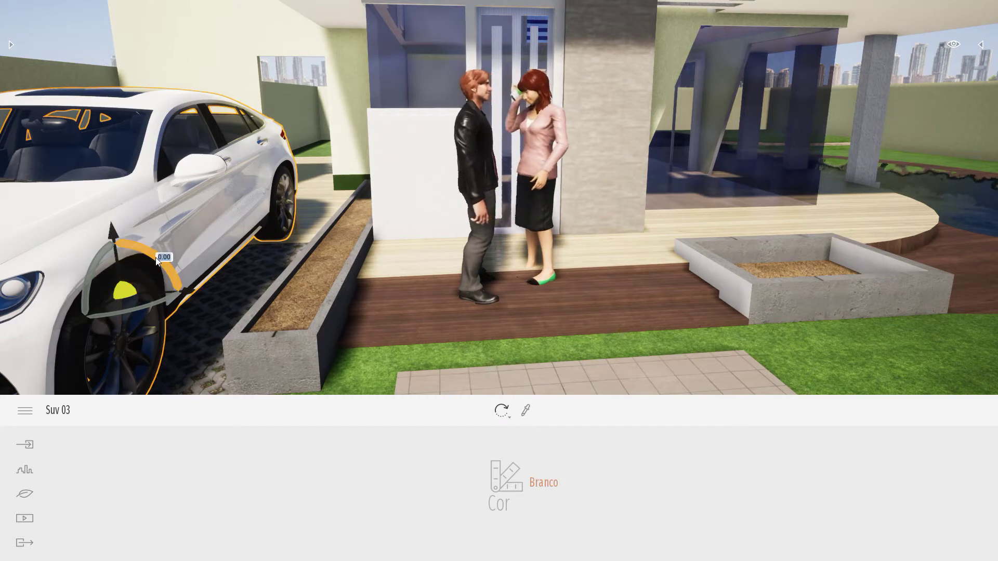
key("Return")
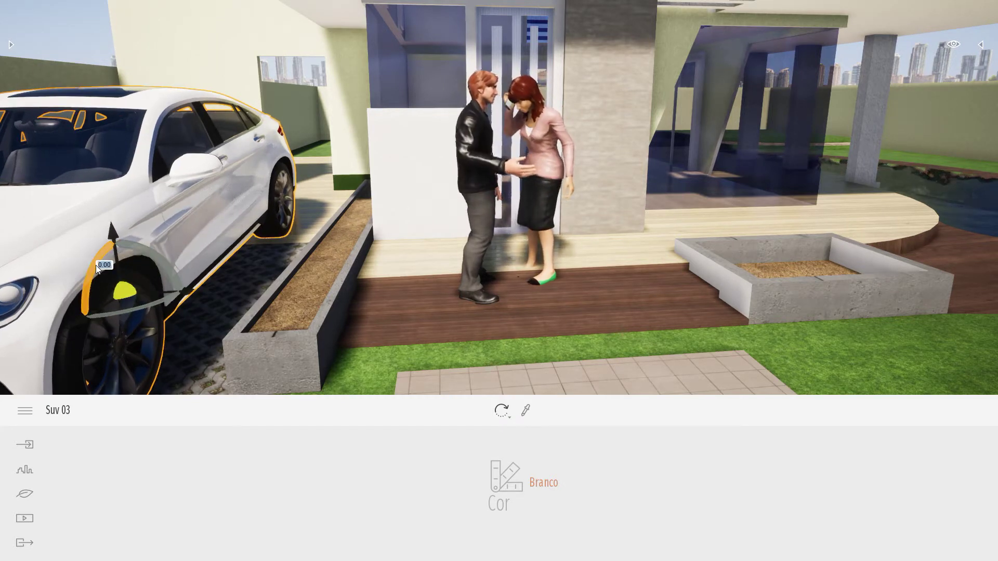
scroll(113, 264, "up", 2)
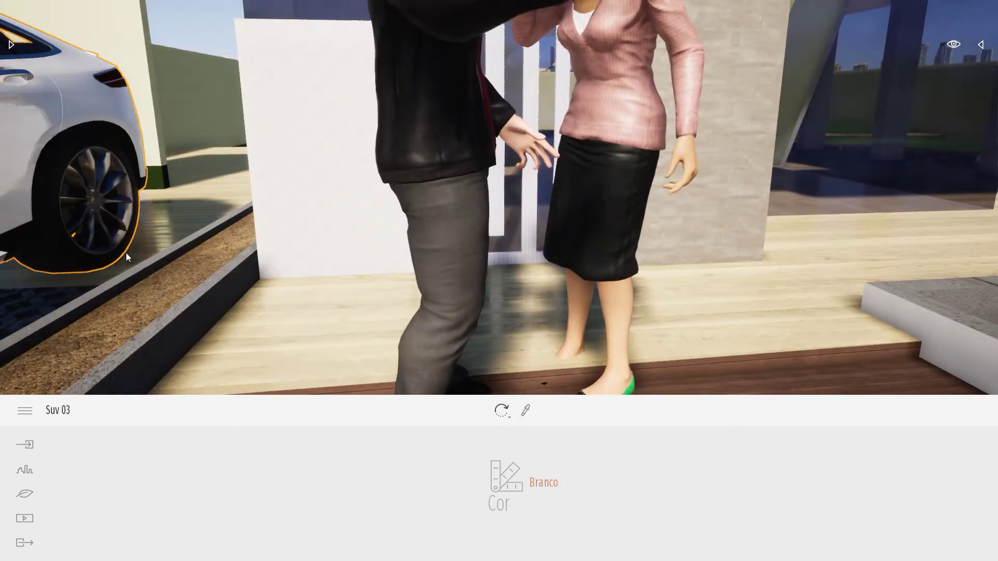
scroll(367, 289, "down", 4)
scroll(780, 238, "down", 2)
Step: Open the Árvores category of the vegetation library with the lawn corner beyond the pool in view
middle_click_drag(776, 234, 561, 203)
left_click(749, 238)
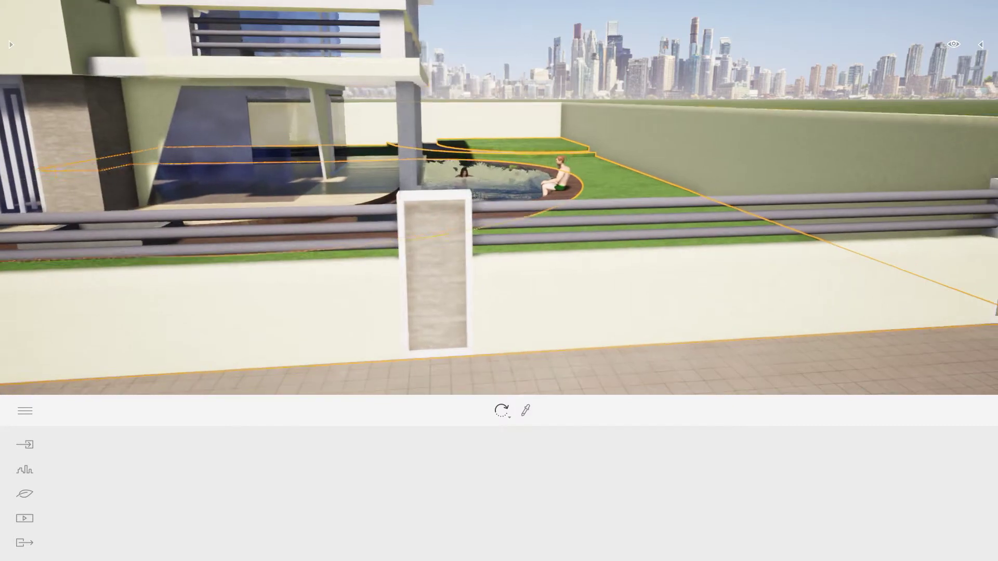
middle_click_drag(952, 248, 951, 254)
right_click_drag(952, 253, 961, 286)
middle_click_drag(962, 286, 961, 317)
key("e")
right_click_drag(961, 317, 986, 340)
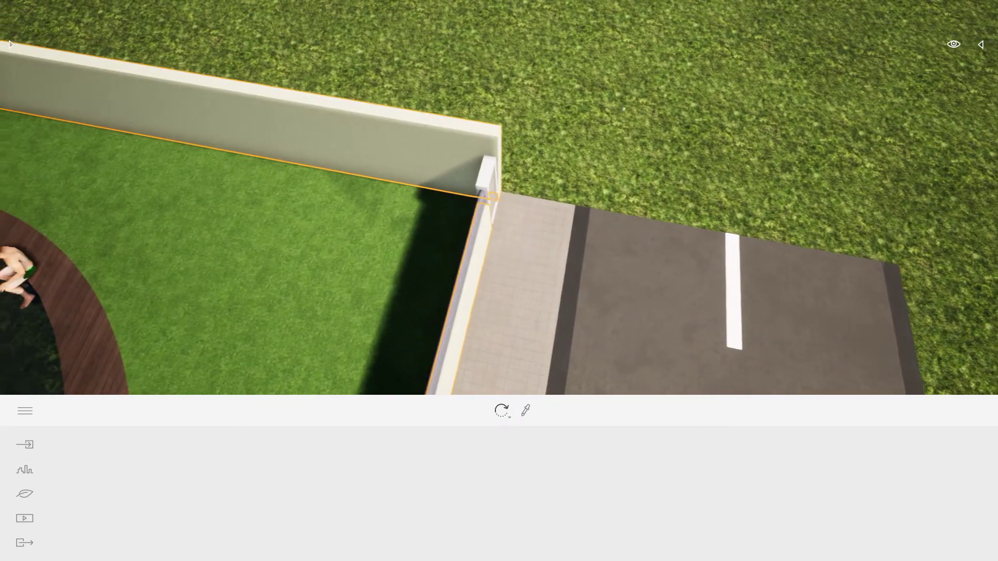
key("a")
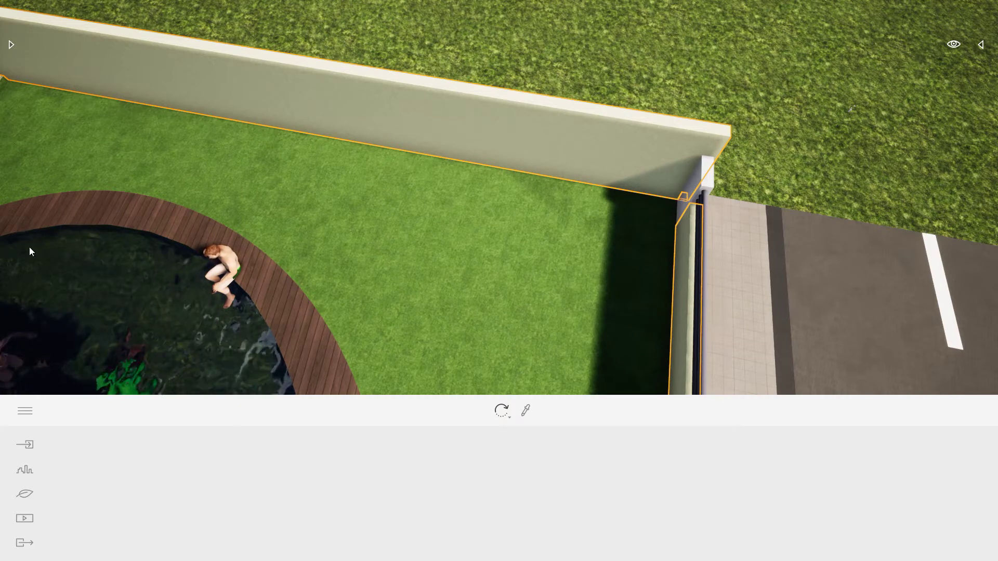
left_click(11, 45)
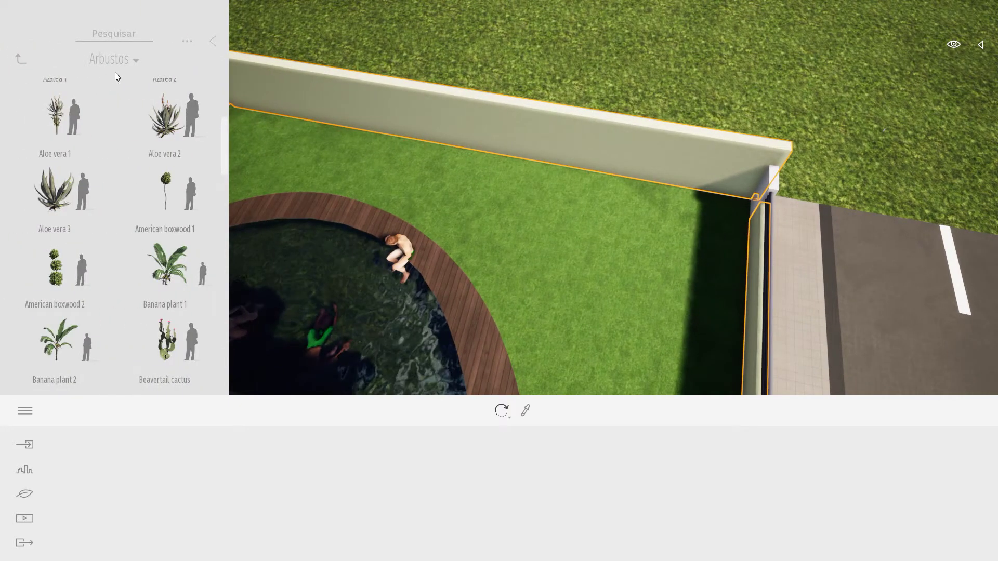
left_click(21, 63)
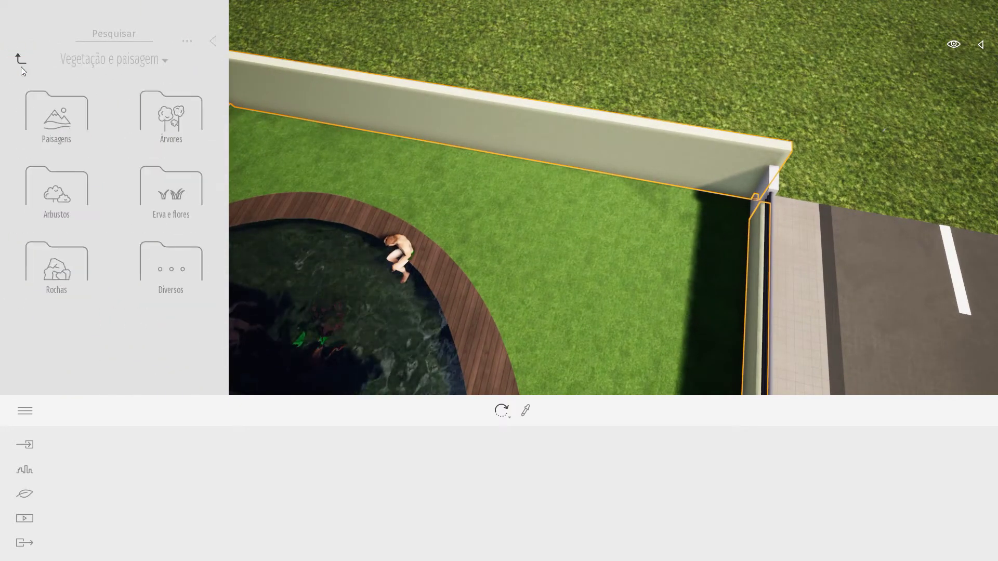
left_click(173, 126)
Step: Find Curly palm 1 among the trees and place one in the lawn corner between the boundary wall and front fence
scroll(164, 257, "down", 5)
scroll(172, 313, "down", 15)
scroll(173, 341, "down", 15)
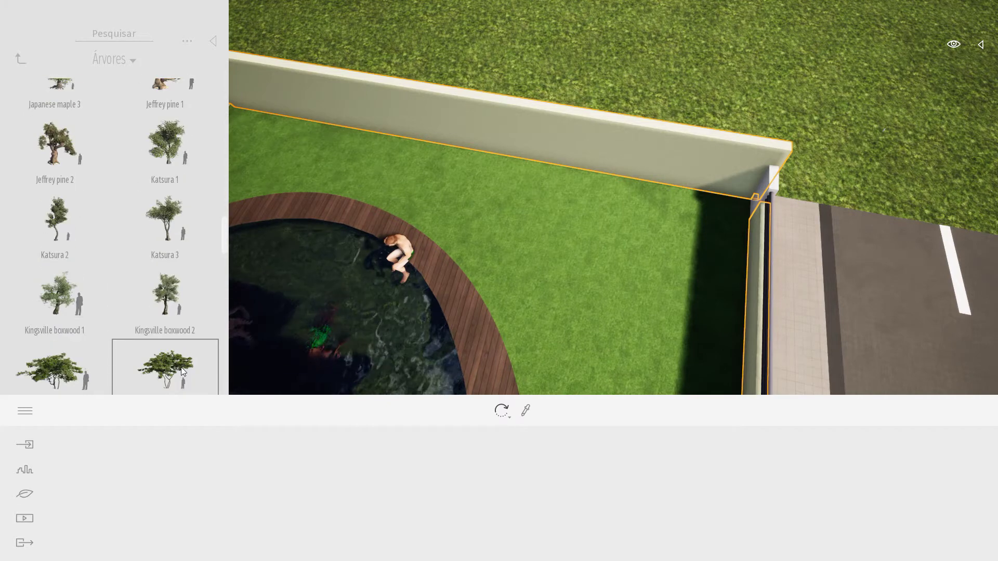
scroll(183, 364, "down", 15)
scroll(188, 364, "down", 15)
scroll(182, 343, "down", 8)
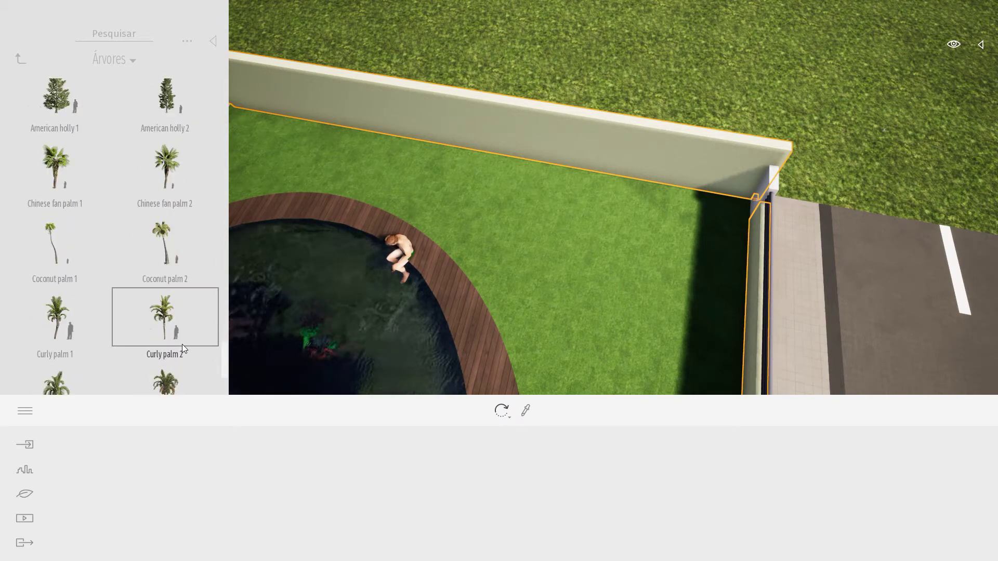
scroll(182, 344, "down", 5)
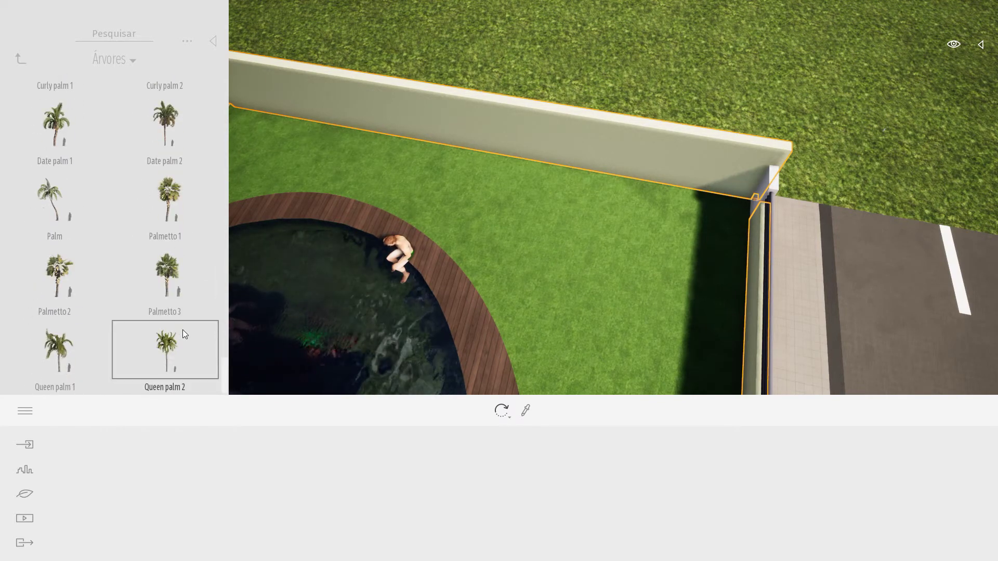
scroll(179, 316, "up", 5)
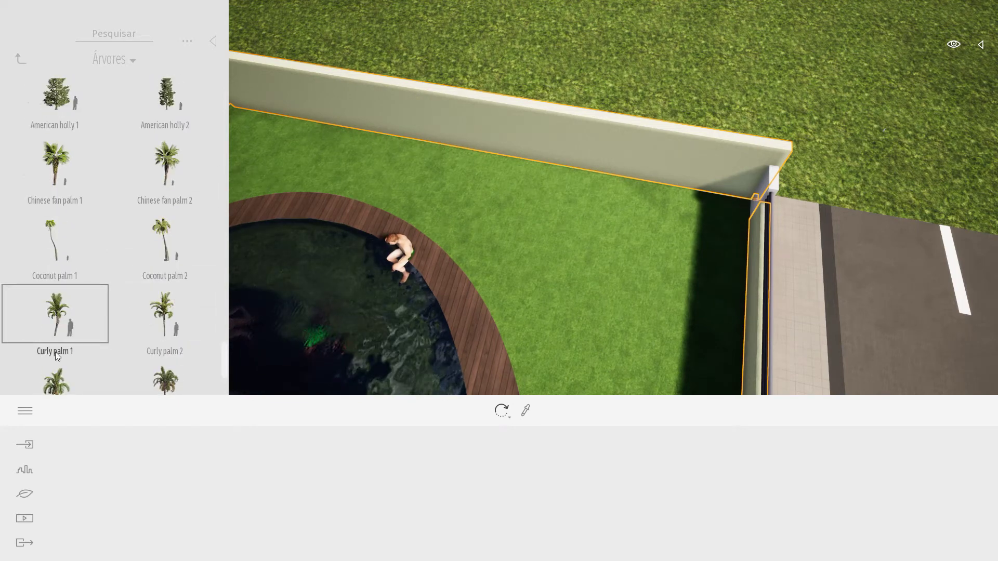
left_click(60, 301)
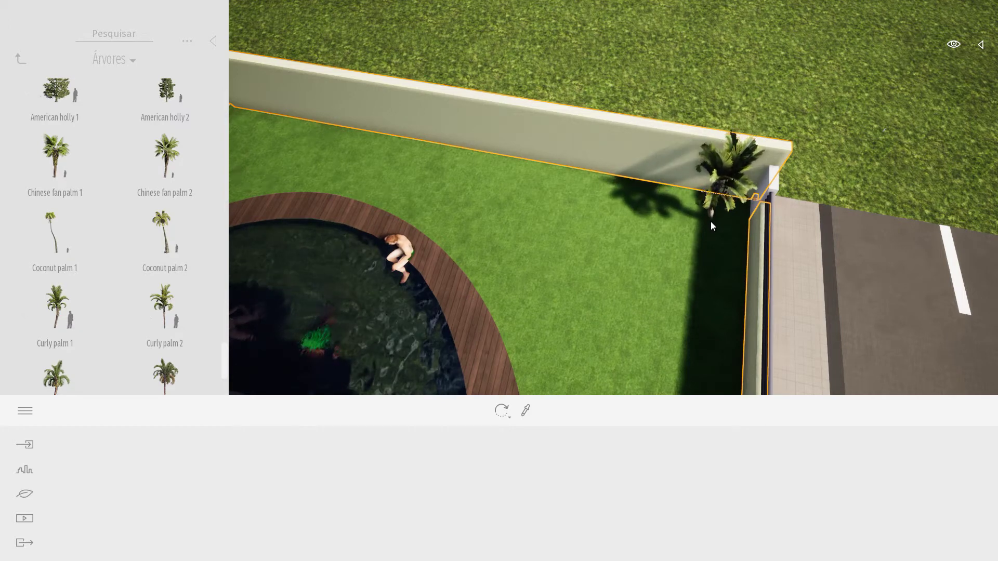
left_click(711, 221)
Step: Duplicate the palm along the boundary wall as 4 independent copies spaced 1.68 m apart
right_click_drag(710, 221, 695, 138)
key("w")
scroll(713, 244, "up", 5)
right_click_drag(699, 238, 611, 284)
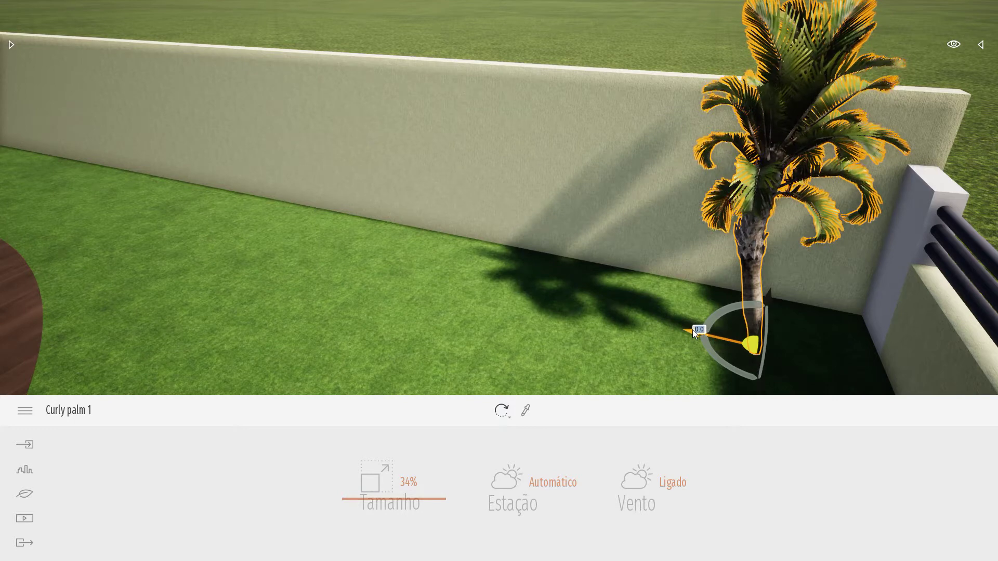
left_click_drag(692, 332, 532, 316)
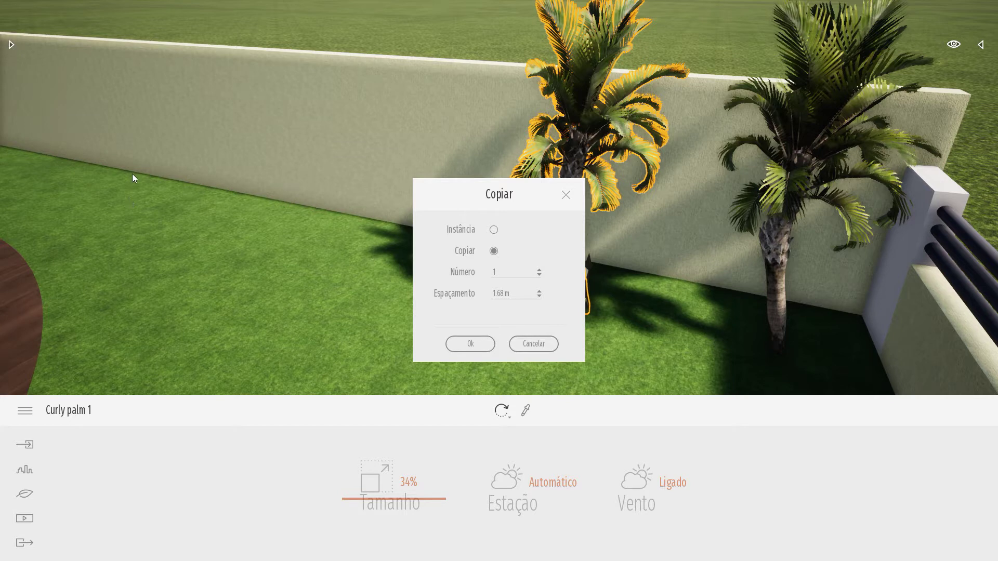
left_click(516, 276)
type("4")
left_click(470, 344)
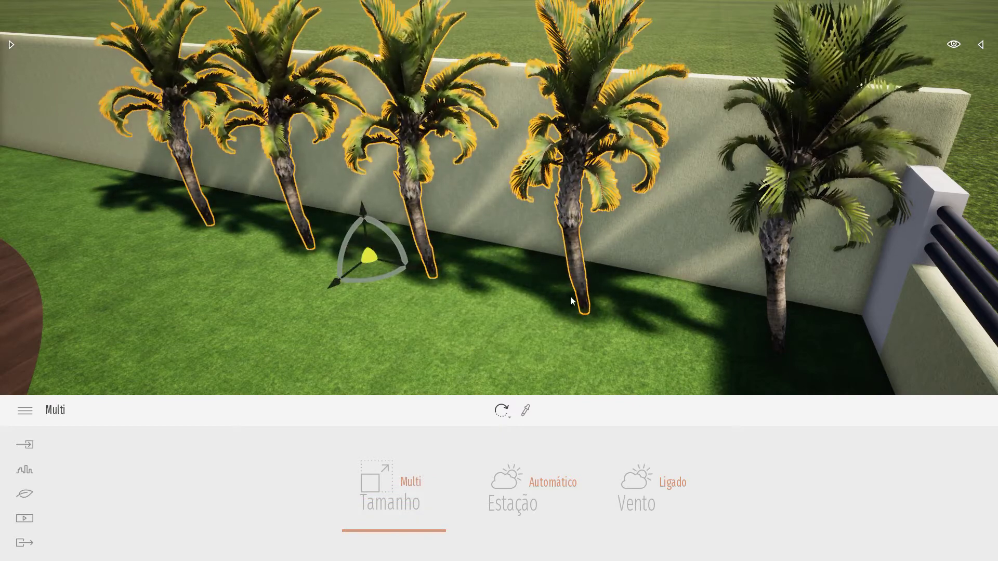
Step: Enlarge the copied palm farthest from the fence corner to 40% size
left_click(138, 205)
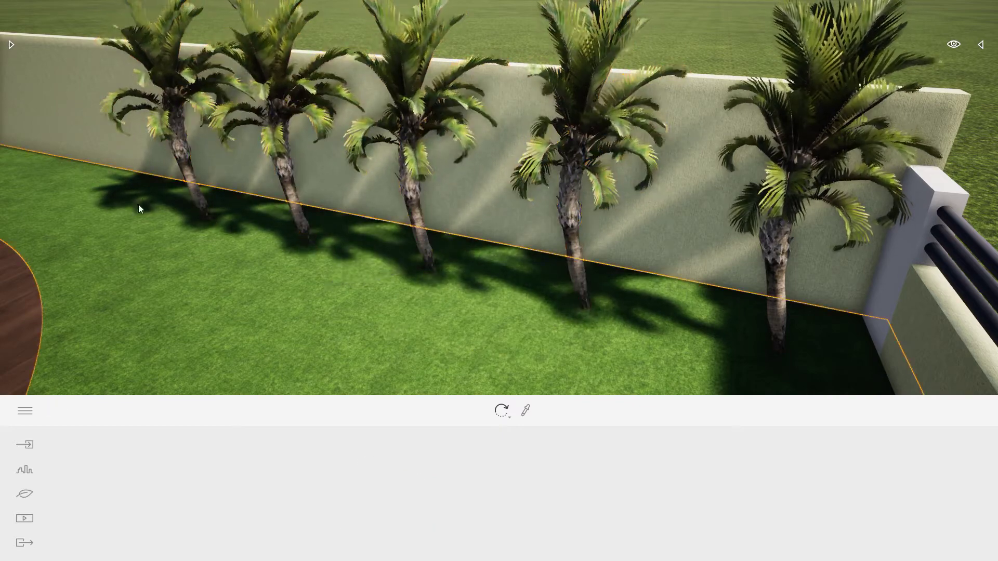
left_click(199, 189)
left_click_drag(414, 510, 405, 465)
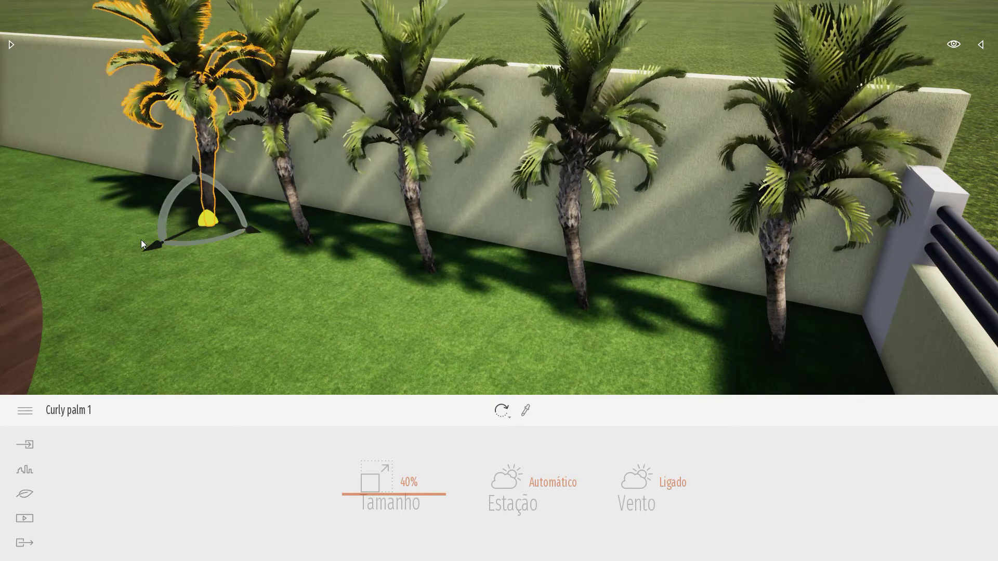
Step: Undo the palm's resizing and the row of copied palms
key("ctrl+z")
key("ctrl+z")
key("ctrl+z")
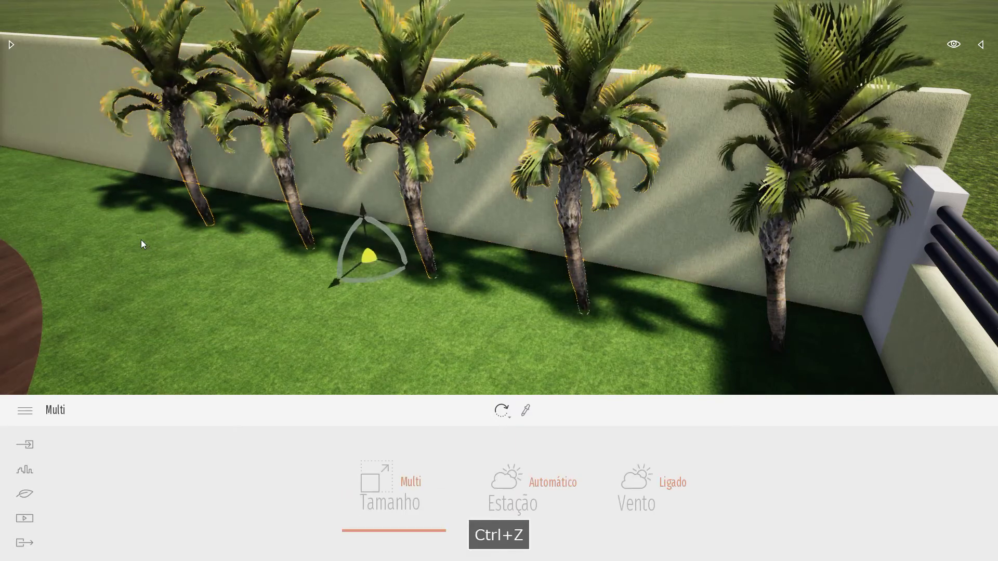
Step: Duplicate the corner palm along the boundary wall as 4 instances spaced 3.11 m apart
mouse_move(716, 335)
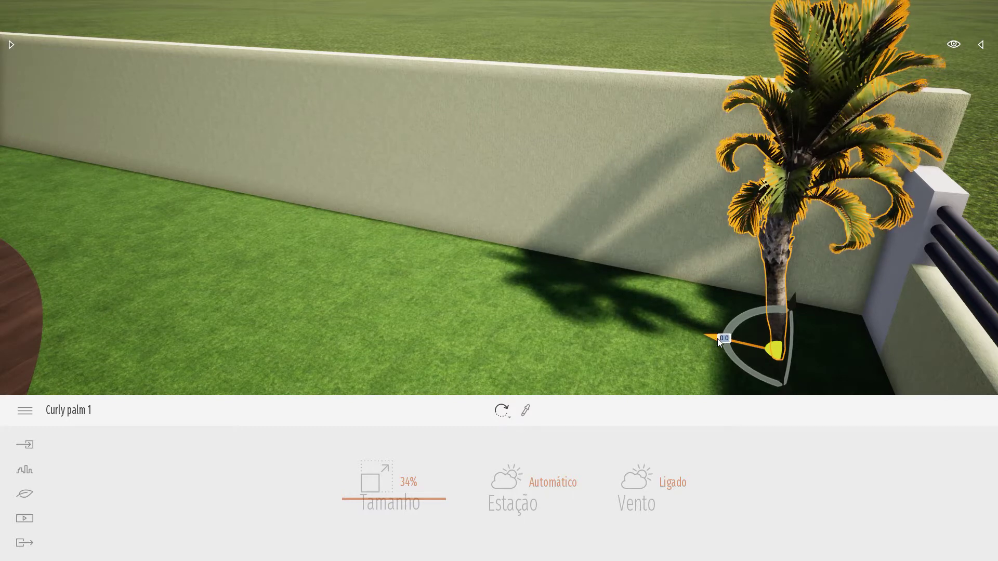
left_click(718, 339)
left_click_drag(637, 324, 413, 264)
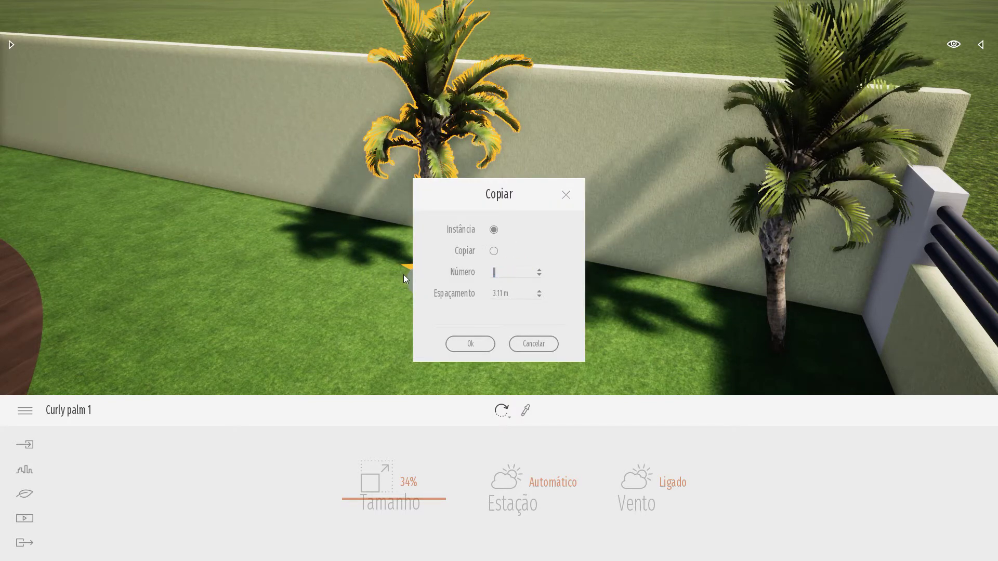
type("4")
left_click(477, 344)
scroll(442, 309, "down", 3)
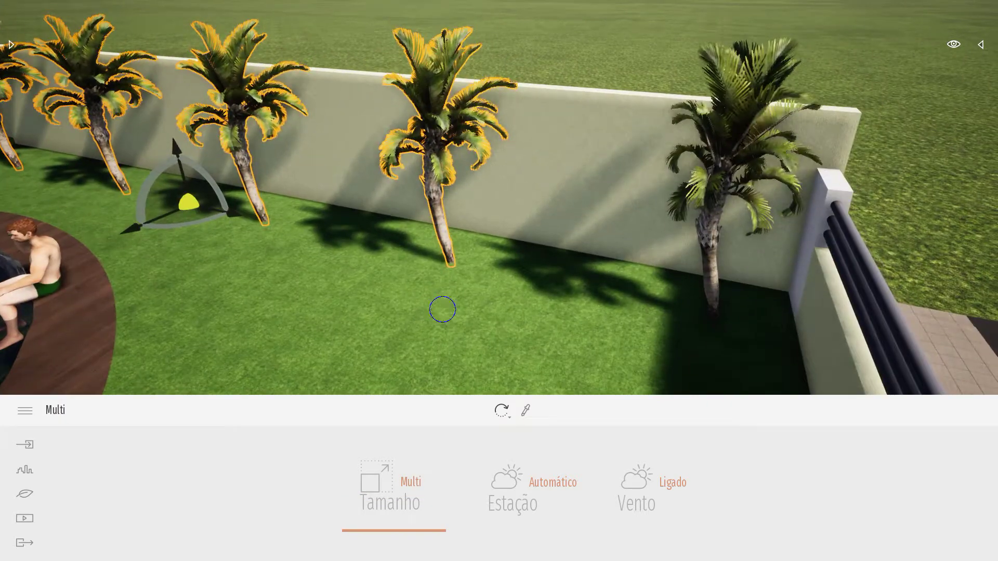
Step: Enlarge the original palm at the fence corner to 47% size
right_click_drag(442, 310, 347, 233)
scroll(501, 303, "down", 2)
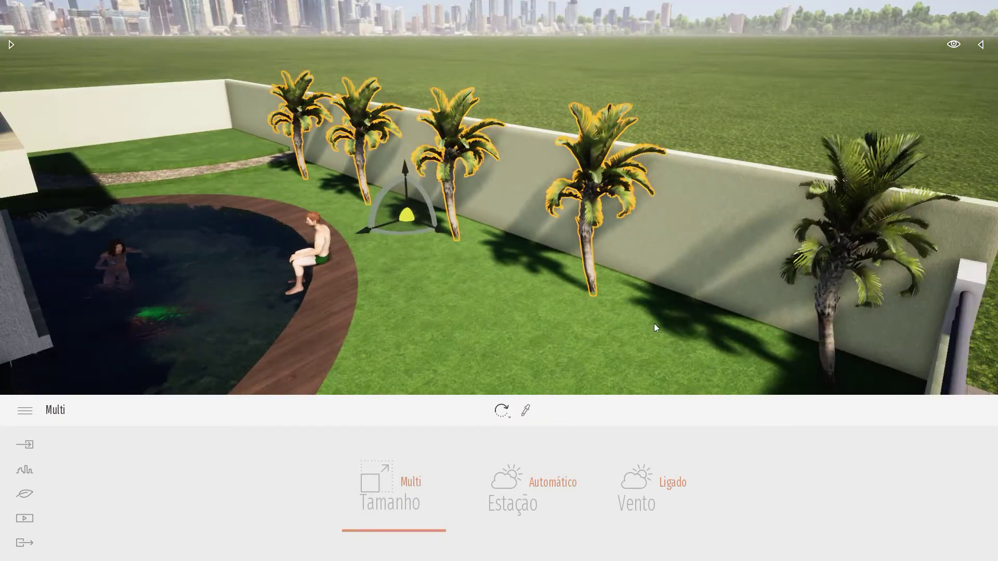
scroll(667, 320, "down", 3)
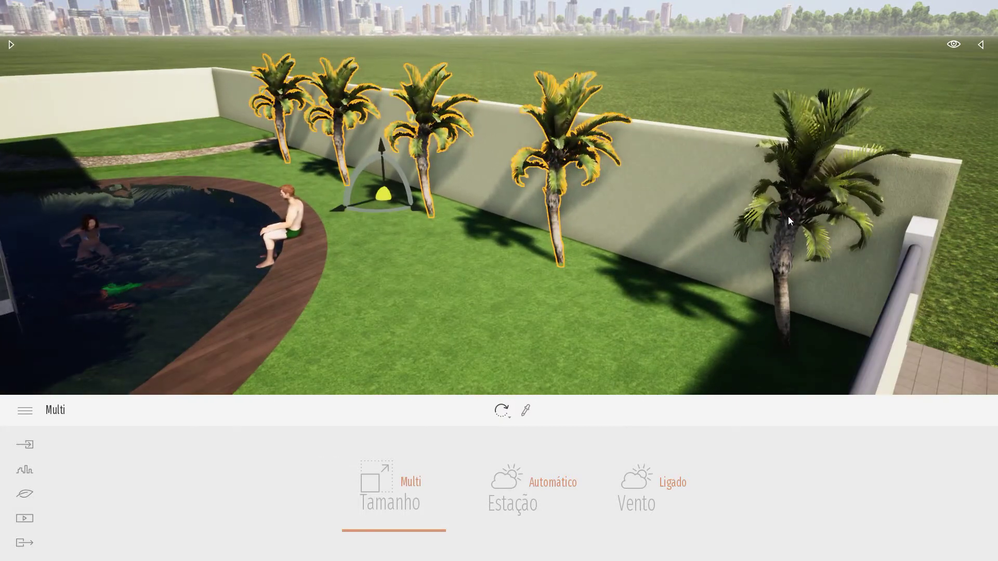
left_click(784, 229)
left_click_drag(406, 505, 427, 488)
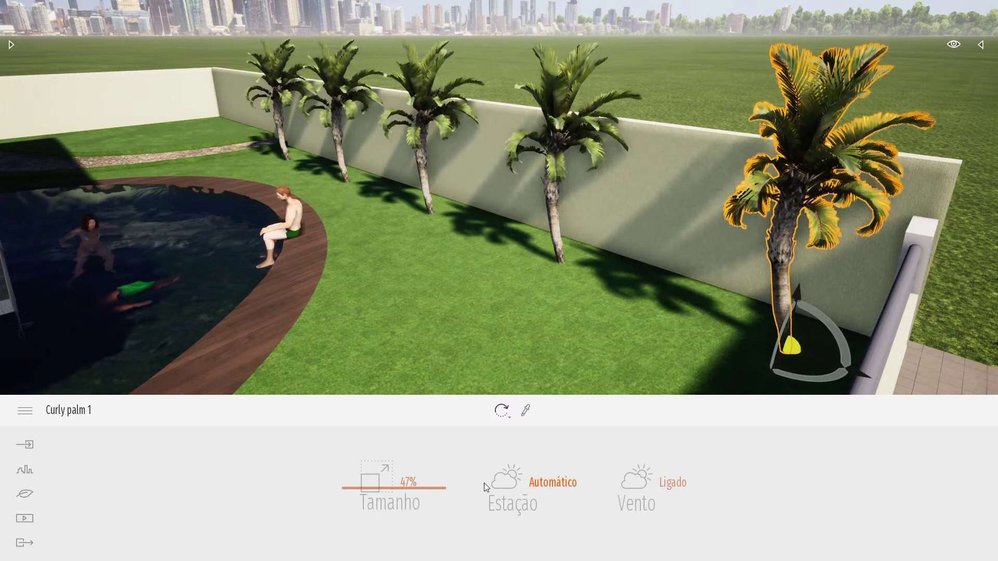
Step: Undo the corner palm's enlargement and the row of palm instances along the boundary wall
key("ctrl+z")
key("ctrl+z")
key("ctrl+z")
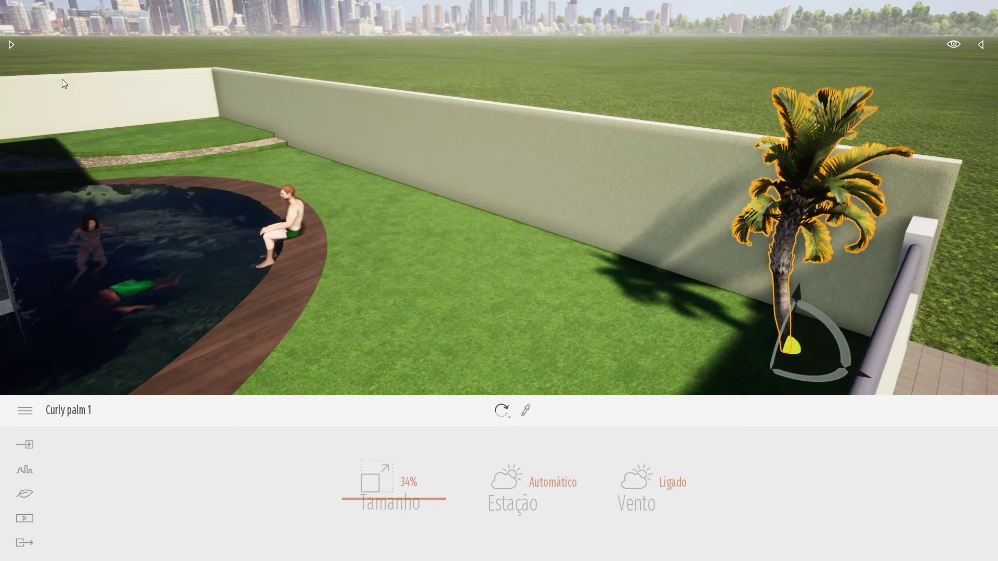
Step: Place four separate Curly palm 1 trees along the boundary wall, continuing the row from the corner palm
left_click(12, 45)
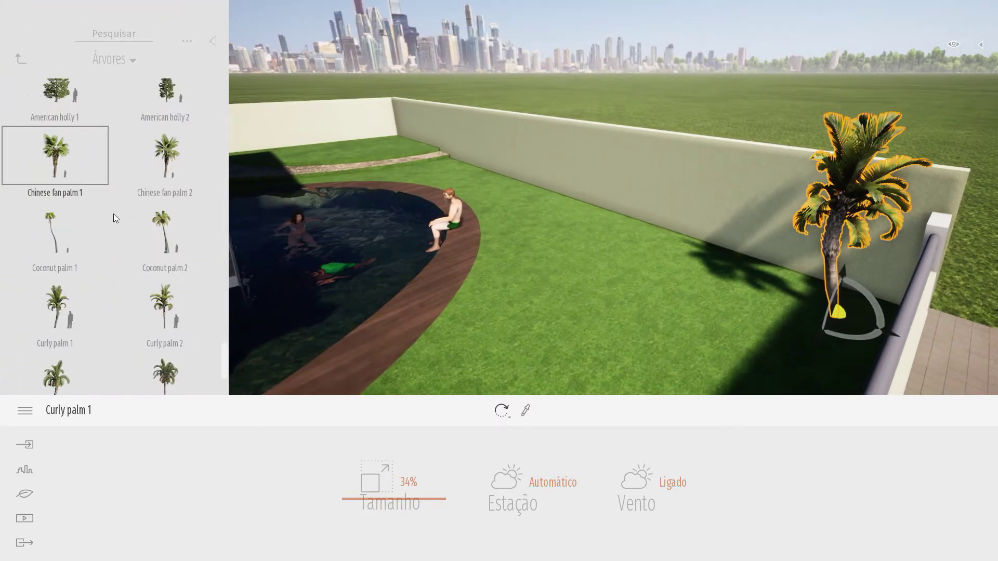
left_click(73, 307)
left_click(640, 312)
left_click_drag(698, 314, 698, 270)
left_click(698, 270)
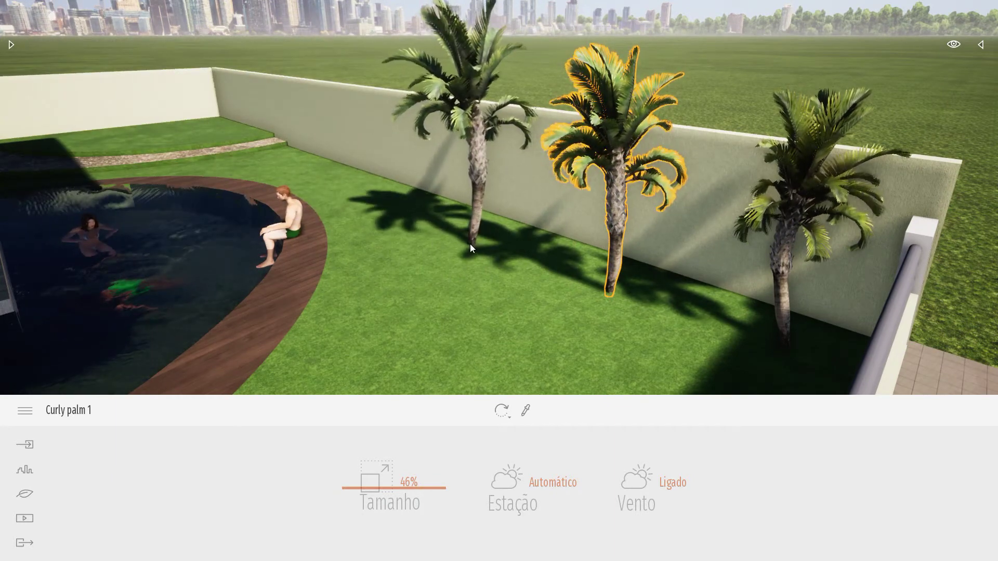
left_click(463, 240)
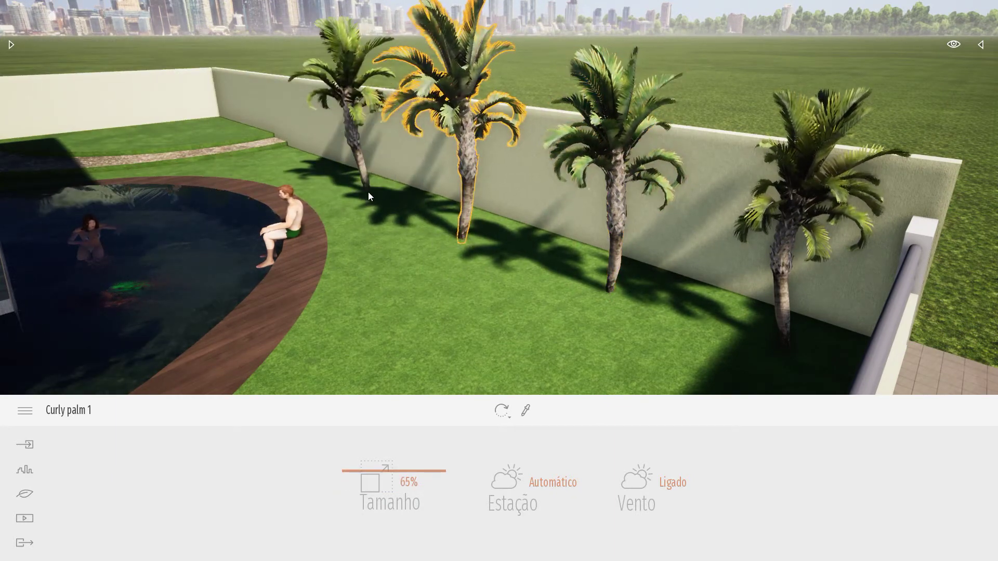
left_click(368, 192)
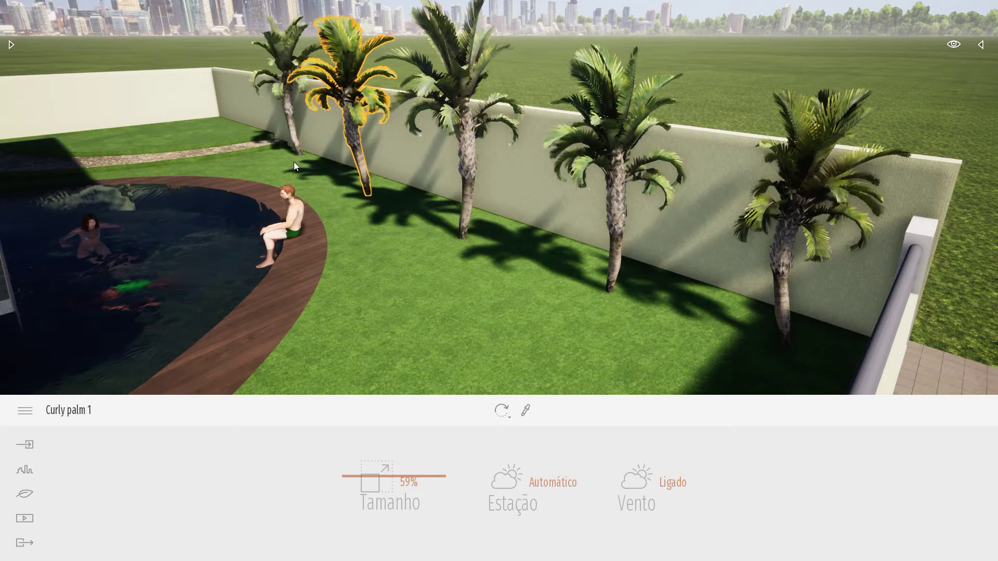
left_click(291, 160)
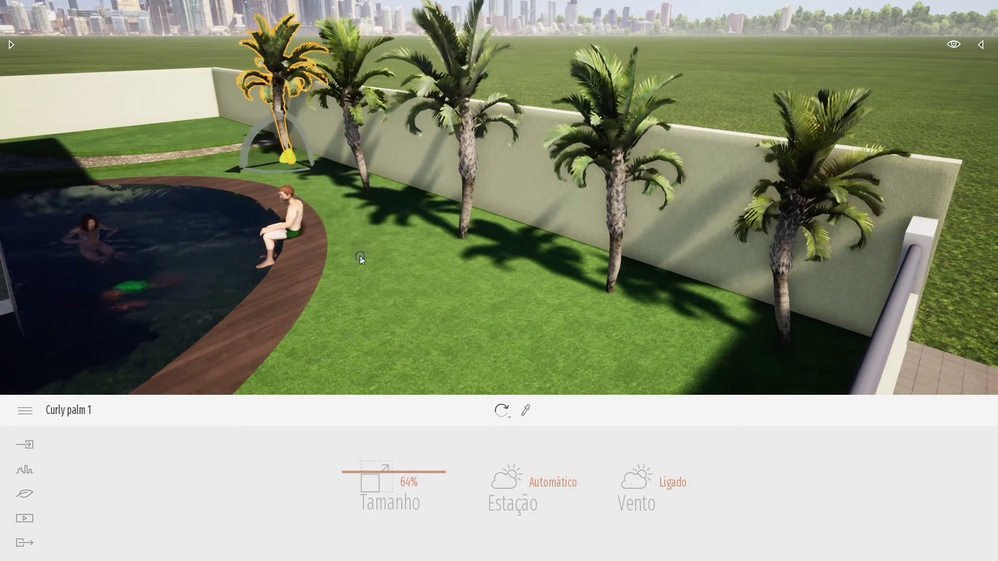
key("Escape")
right_click_drag(379, 269, 448, 263)
key("s")
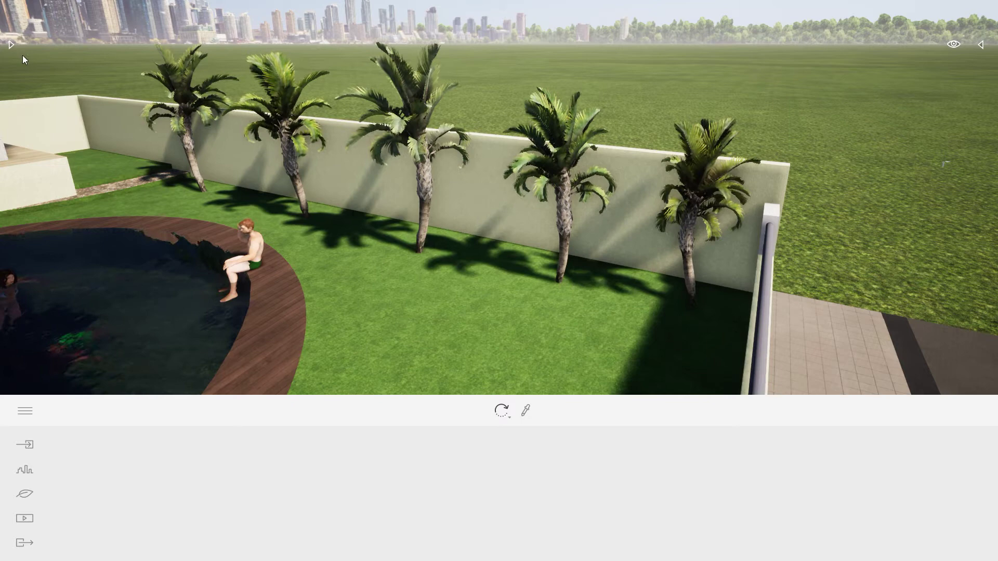
Step: Choose Southern magnolia 1 from the tree library for placement
left_click(11, 44)
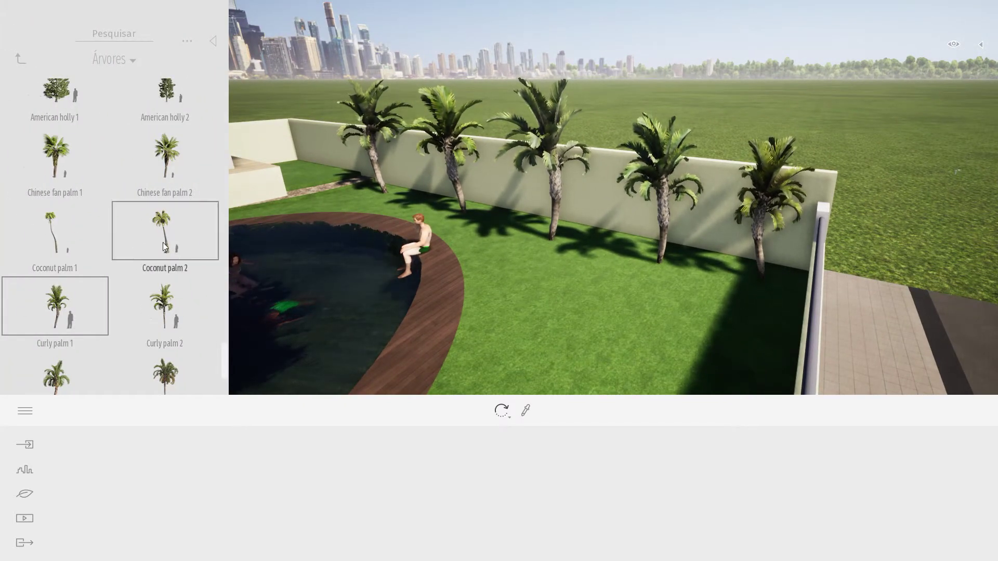
scroll(57, 165, "up", 5)
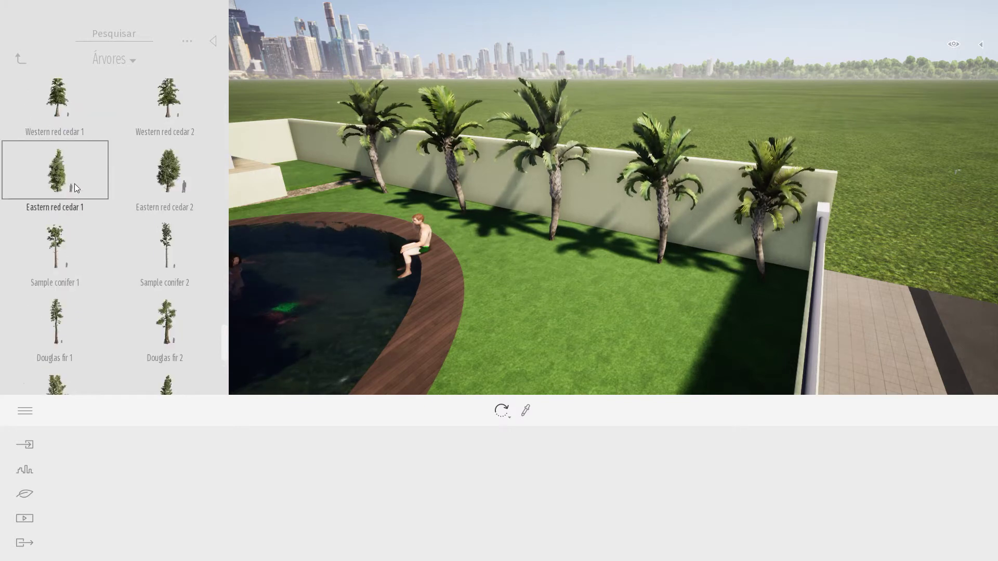
scroll(82, 190, "down", 10)
left_click(72, 262)
scroll(663, 299, "down", 3)
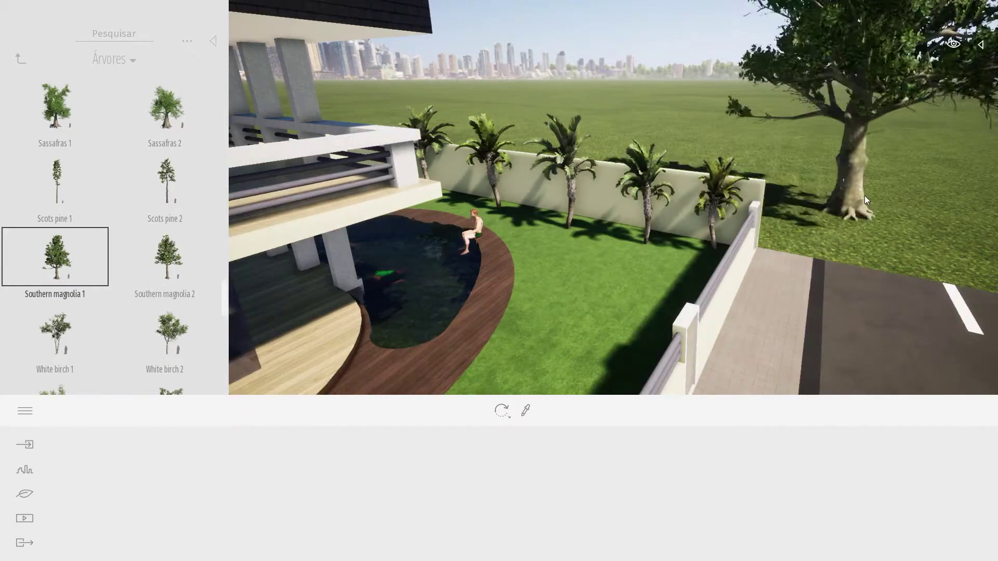
Step: Place four Southern magnolia 1 trees one by one in a row on the open field behind the boundary wall
left_click(864, 155)
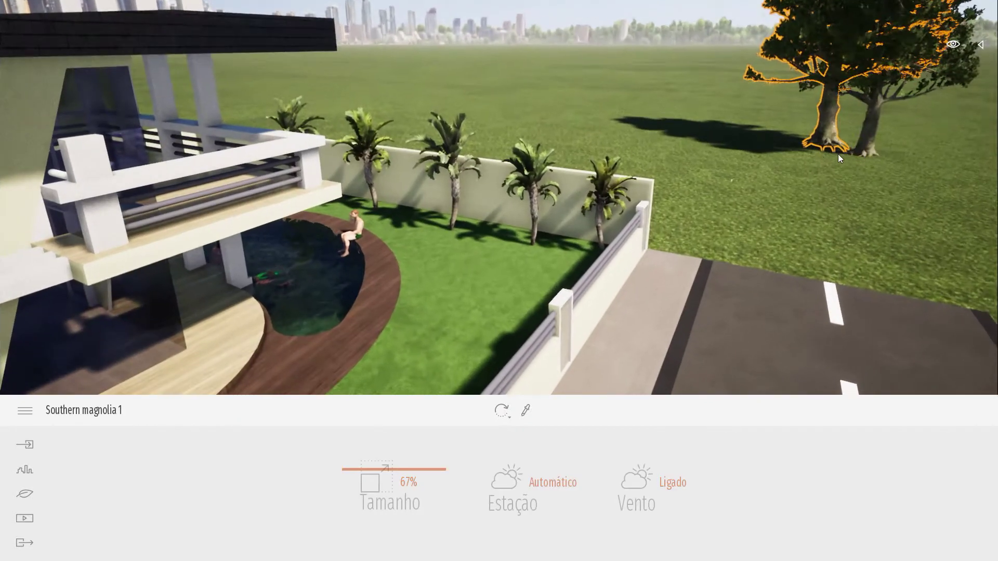
left_click(638, 122)
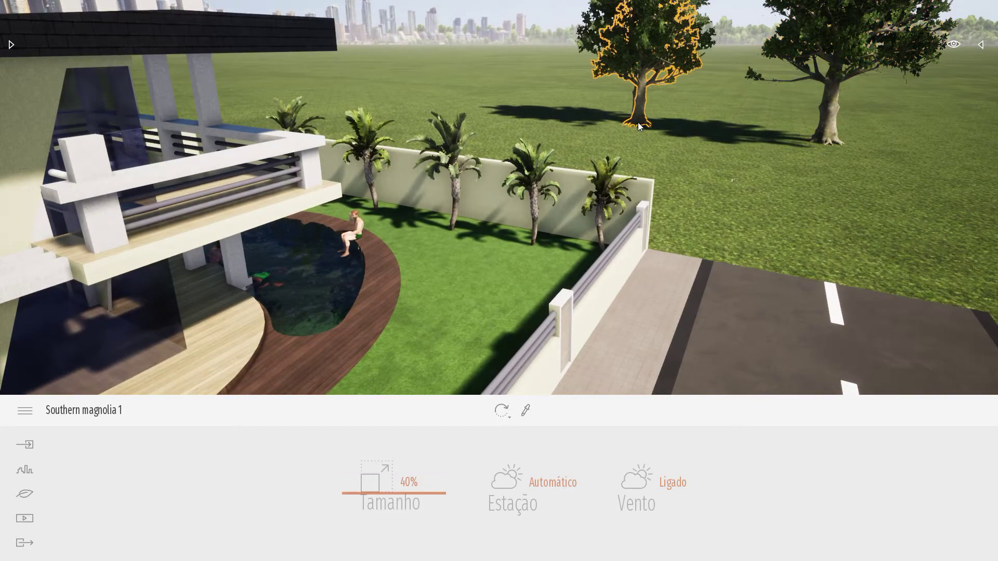
key("q")
key("e")
key("e")
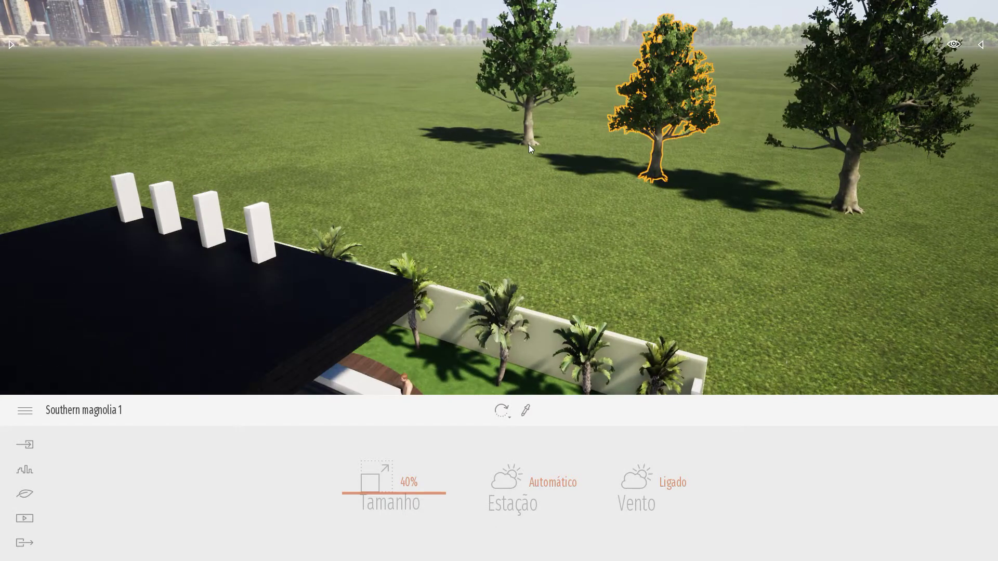
key("e")
key("e")
left_click(503, 156)
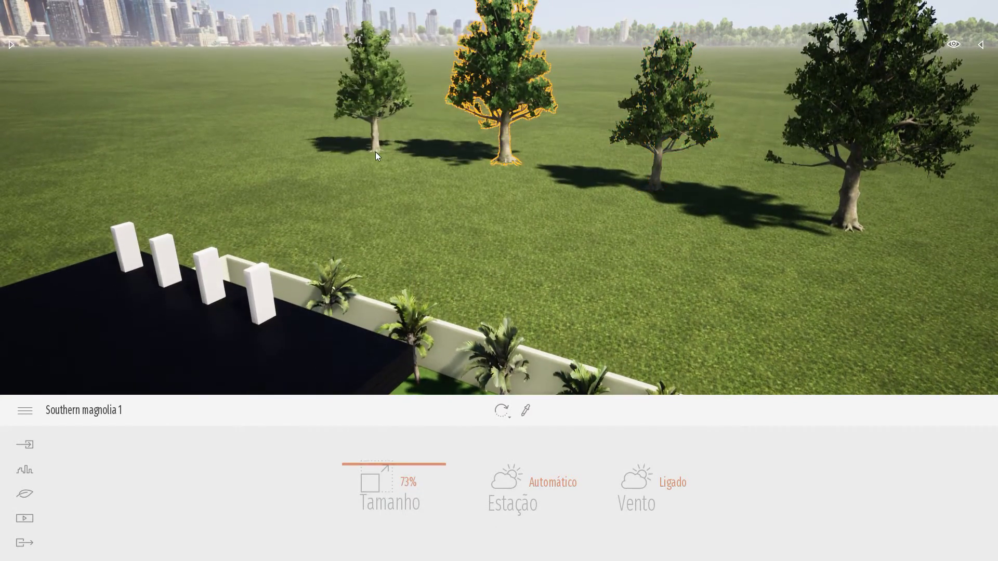
left_click(376, 154)
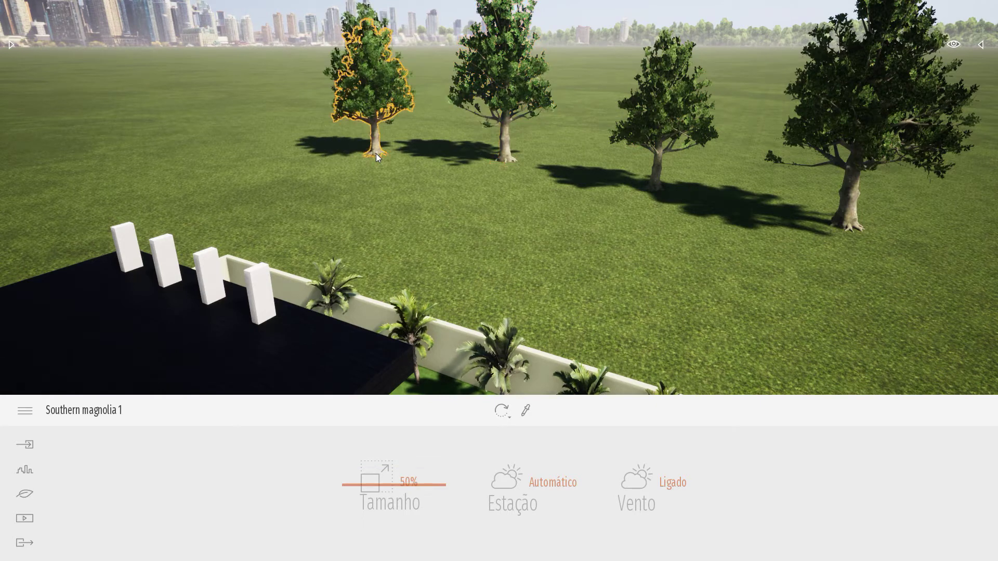
Step: Undo the four magnolias placed on the field behind the wall
key("ctrl+z")
key("ctrl+z")
key("ctrl+z")
key("ctrl+z")
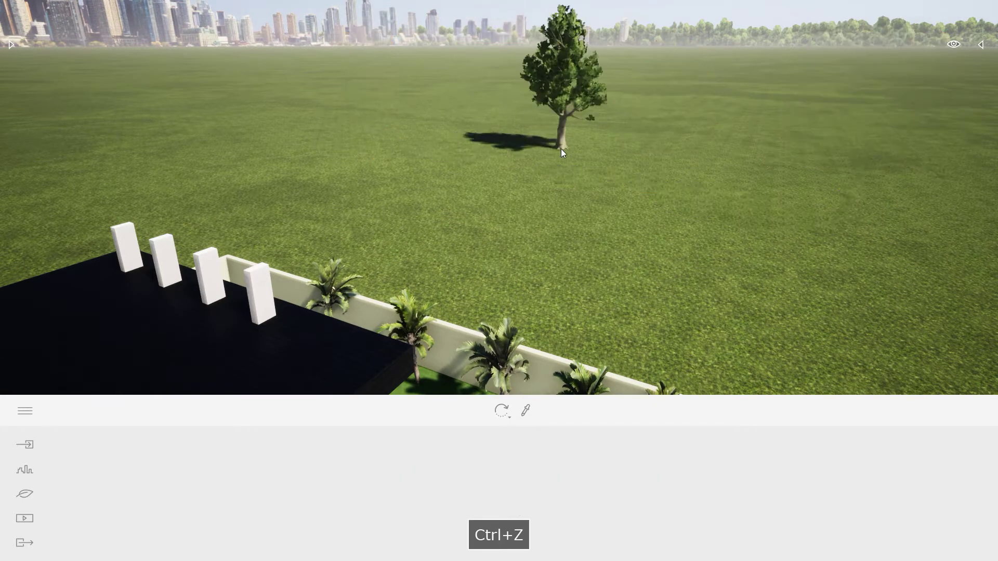
Step: Place a single Southern magnolia 1 on the field behind the wall, at the road end, and finish placing
left_click(874, 272)
key("space")
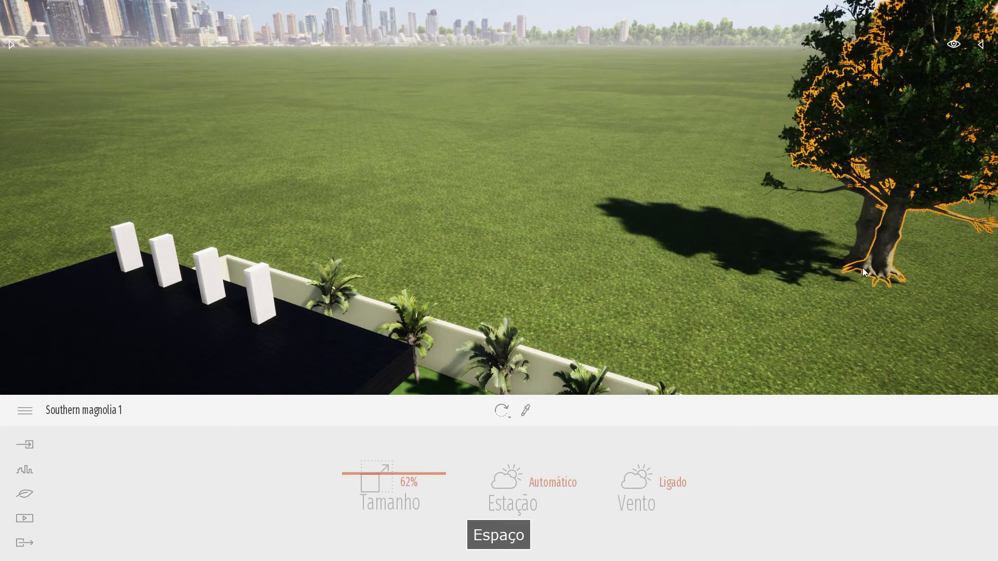
key("Escape")
Step: Duplicate the magnolia parallel to the boundary wall as 5 instances spaced 11.94 m apart, and deselect them
left_click(845, 272)
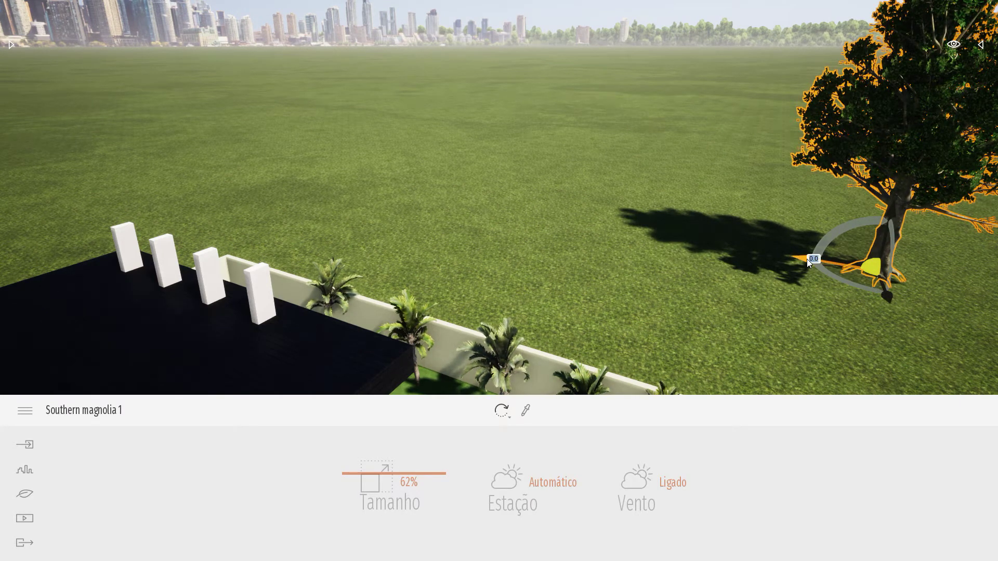
left_click_drag(806, 258, 620, 219)
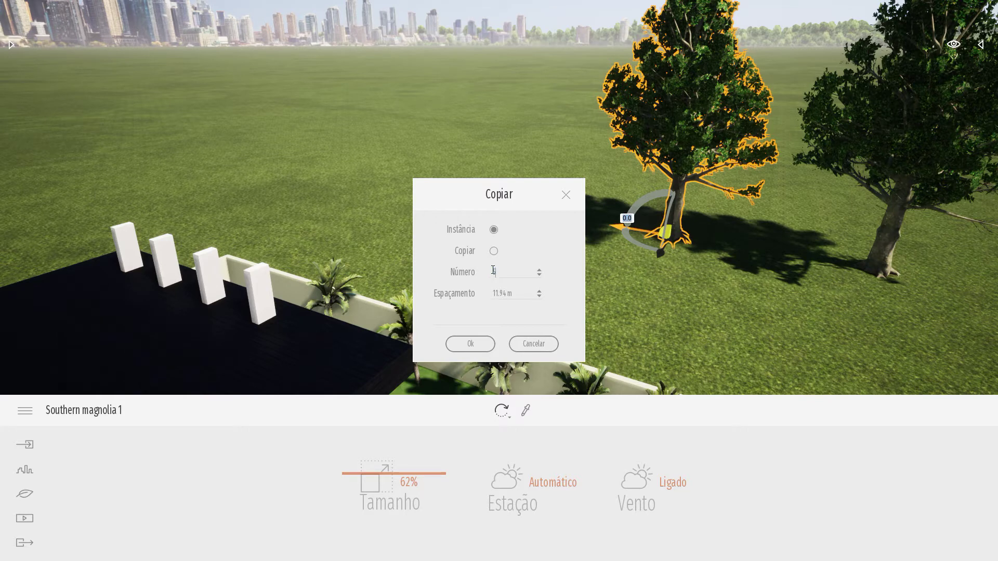
left_click(479, 339)
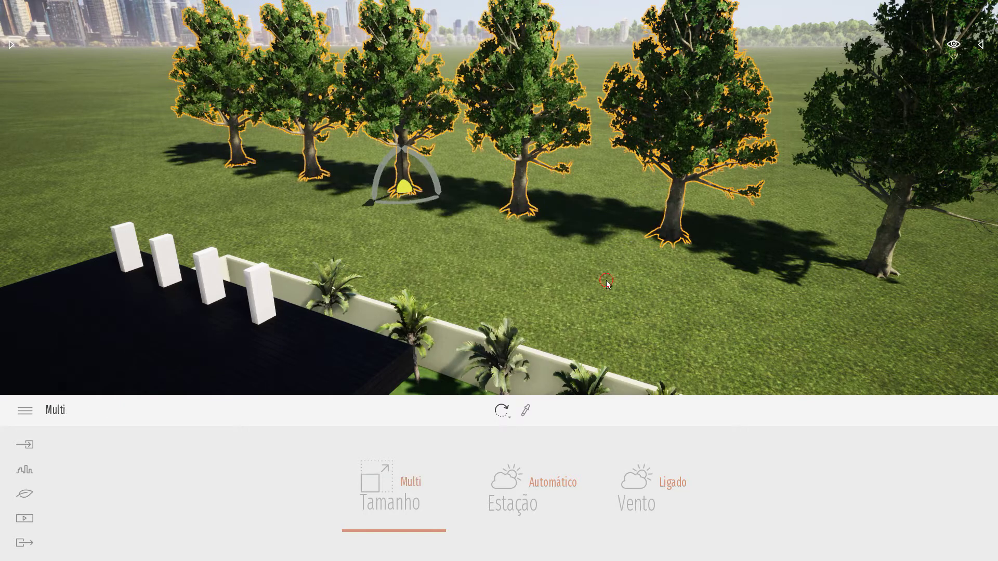
key("space")
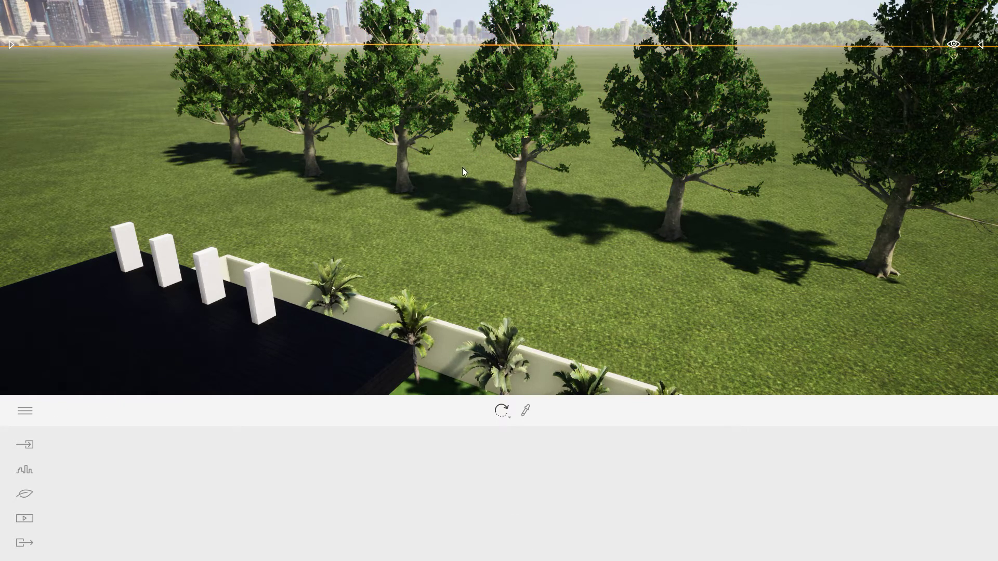
Step: Scale the copied magnolia next to the original down by a factor of about 0.77 with the Scale gizmo
scroll(895, 228, "down", 2)
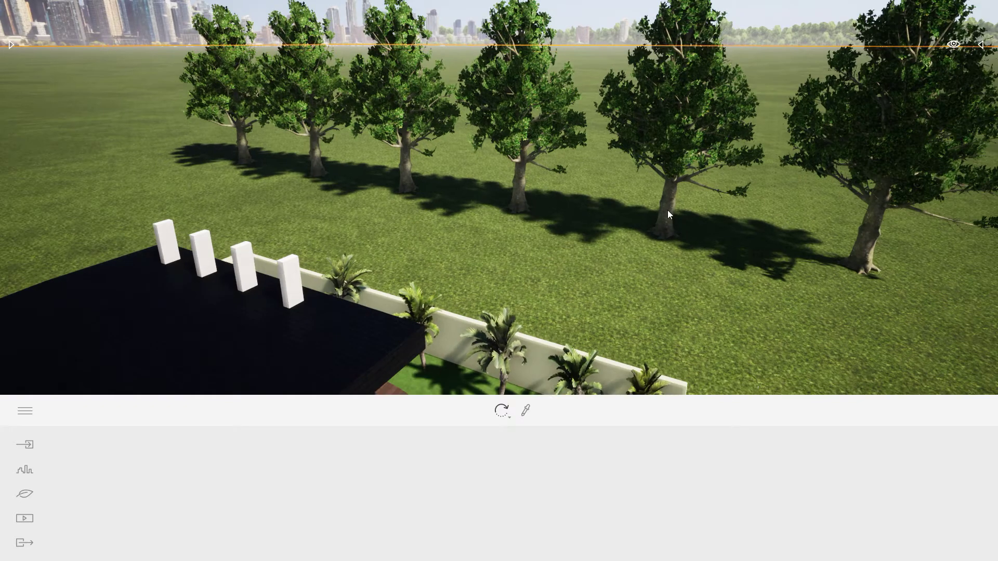
scroll(669, 206, "down", 4)
scroll(653, 220, "down", 5)
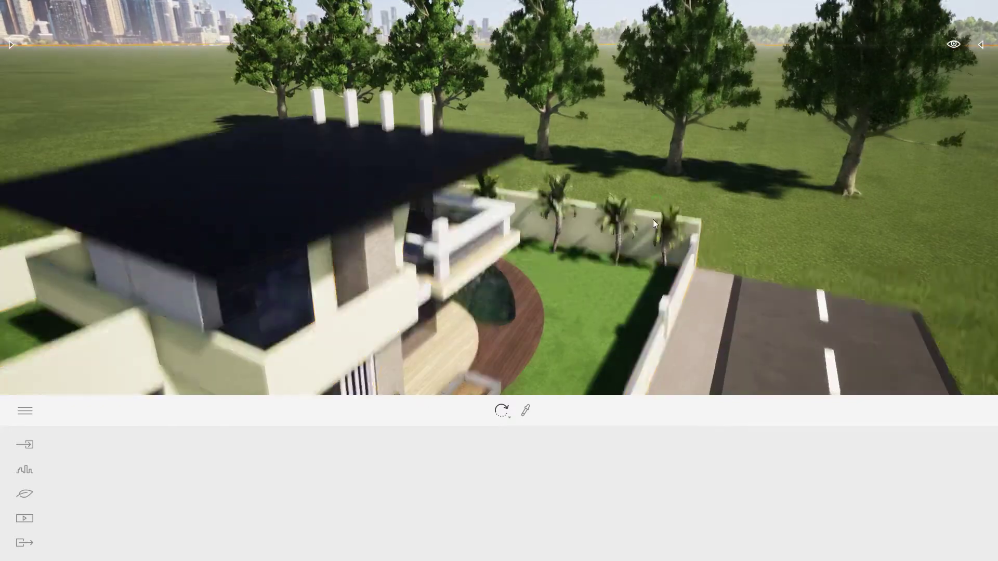
scroll(650, 224, "up", 2)
left_click(651, 229)
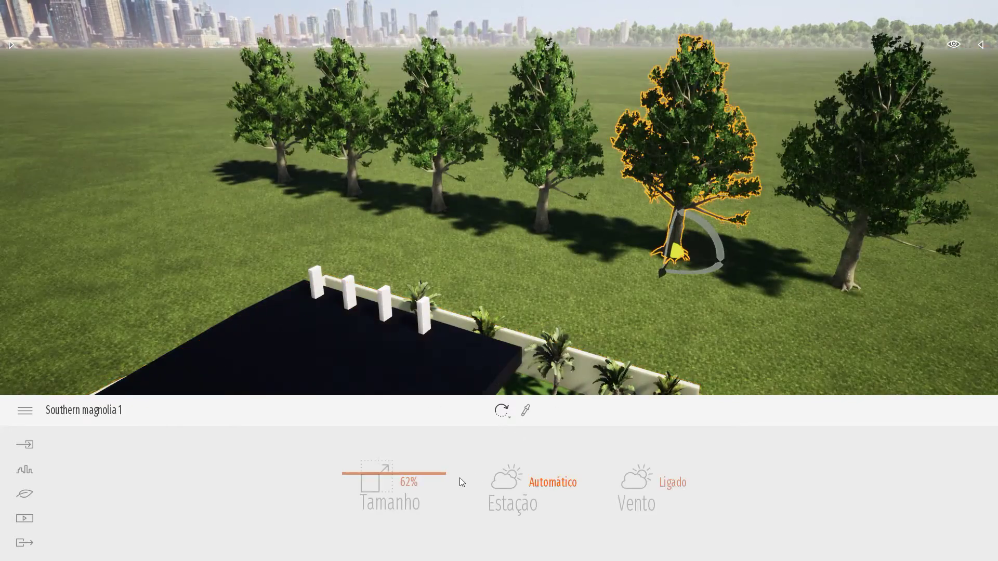
left_click(511, 418)
left_click(511, 337)
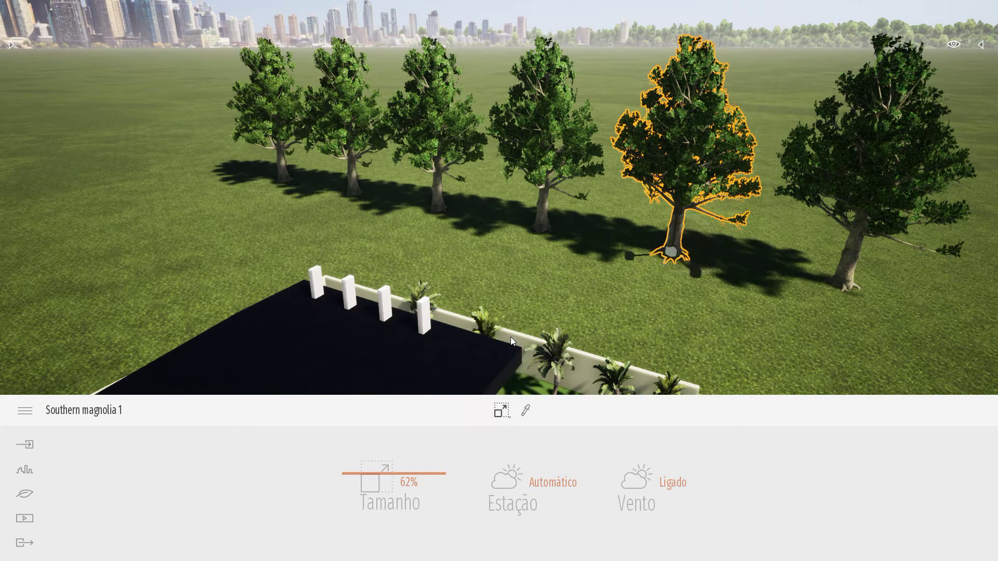
left_click_drag(680, 213, 676, 223)
left_click_drag(630, 257, 656, 252)
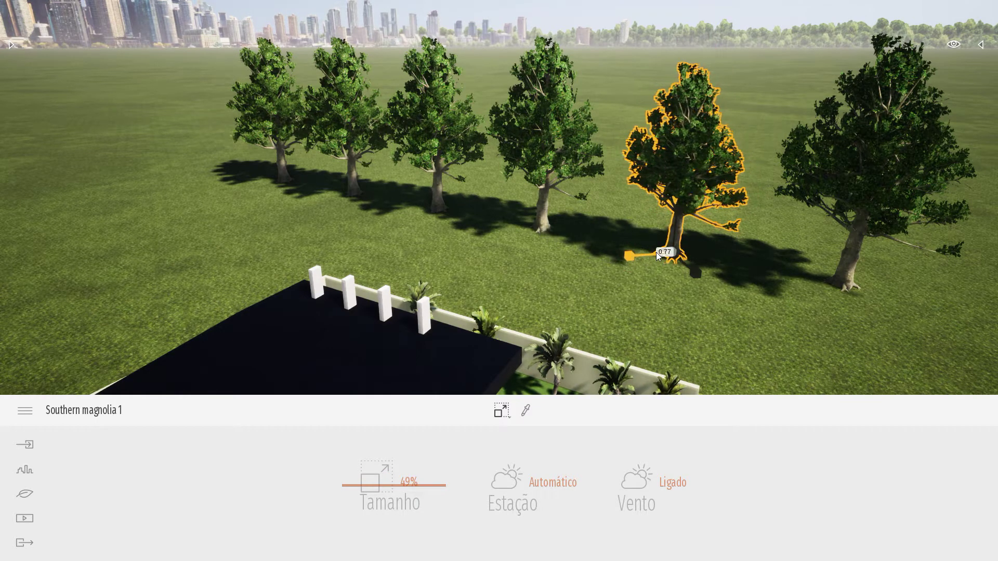
Step: Rotate the three copied magnolias nearest the original individually about the vertical axis, turning the middle one by -45 degrees
left_click(510, 418)
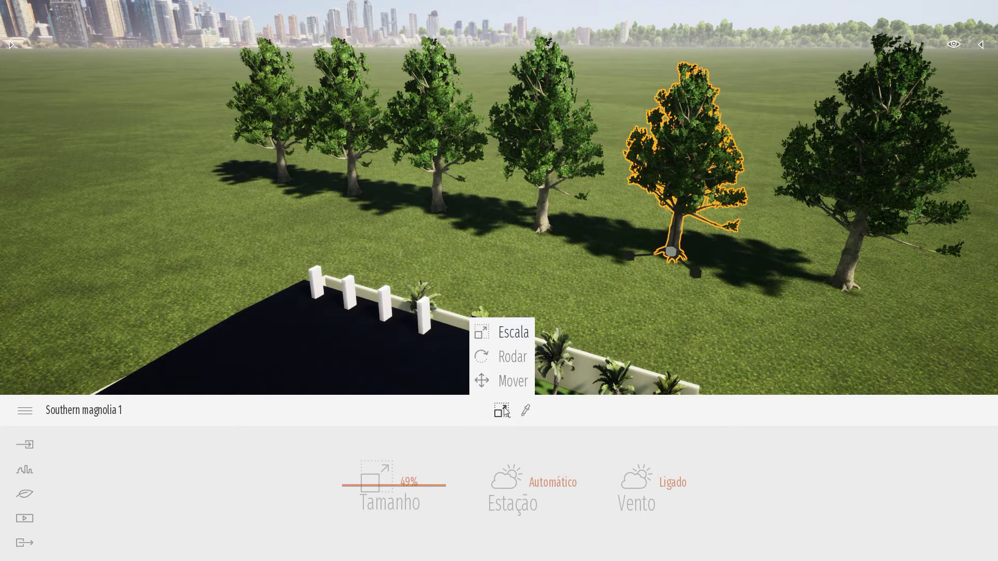
left_click(519, 360)
left_click_drag(696, 273, 665, 273)
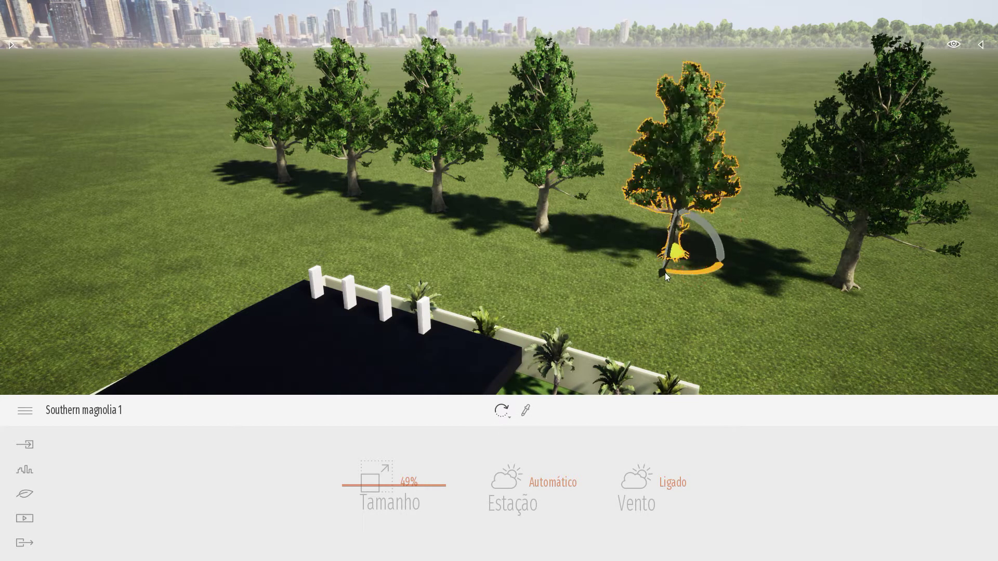
left_click(545, 229)
left_click_drag(548, 247, 571, 244)
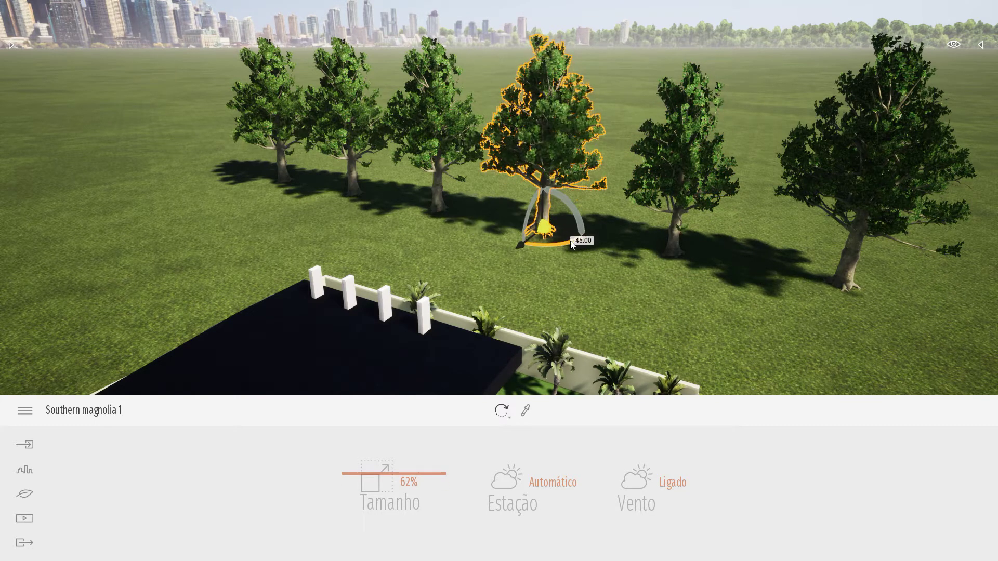
left_click(436, 209)
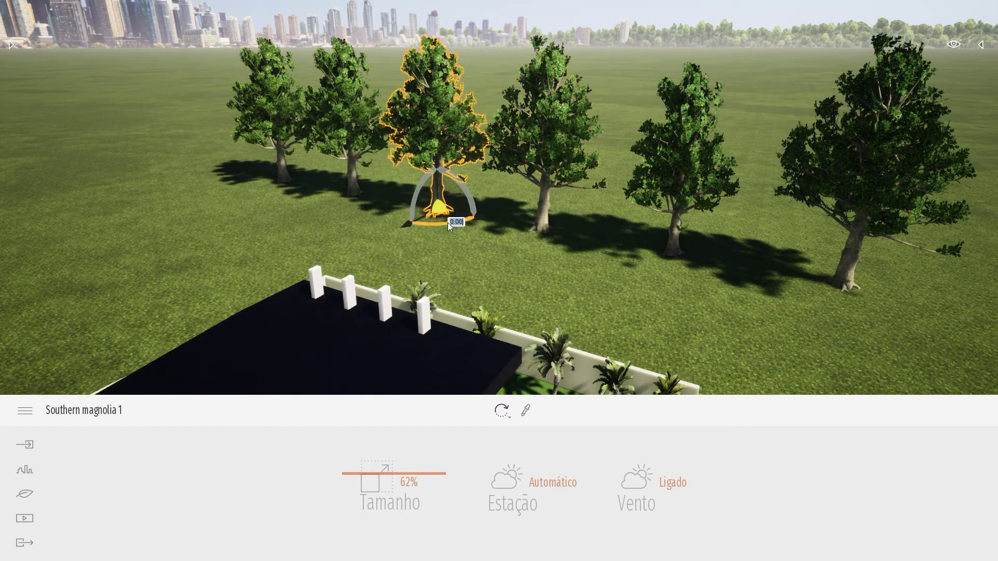
Step: Select the second-farthest magnolia from the road and set the linked trees' size to 52%
left_click(352, 199)
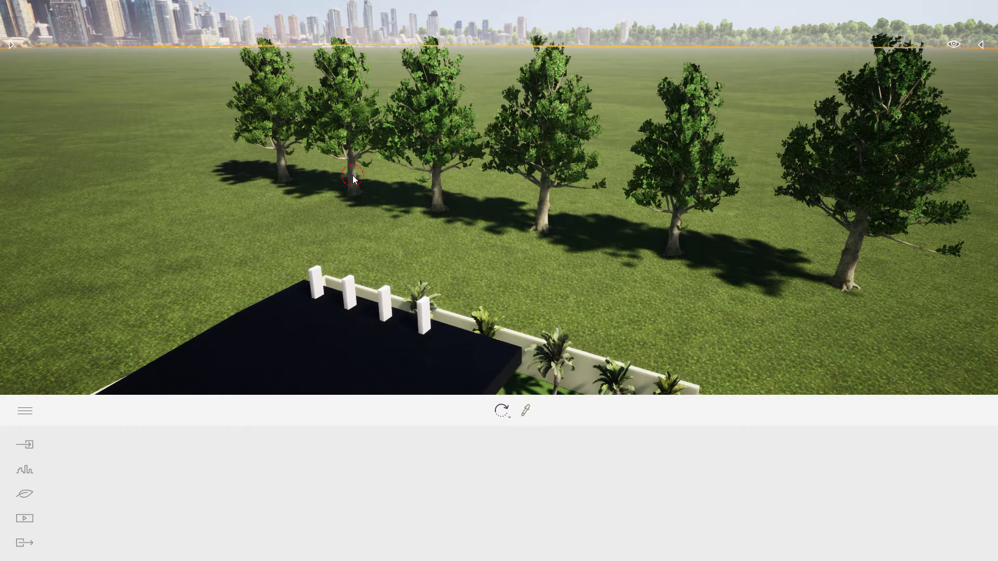
left_click(353, 179)
mouse_move(375, 472)
left_mouse_down()
mouse_move(374, 462)
mouse_move(374, 482)
left_mouse_up()
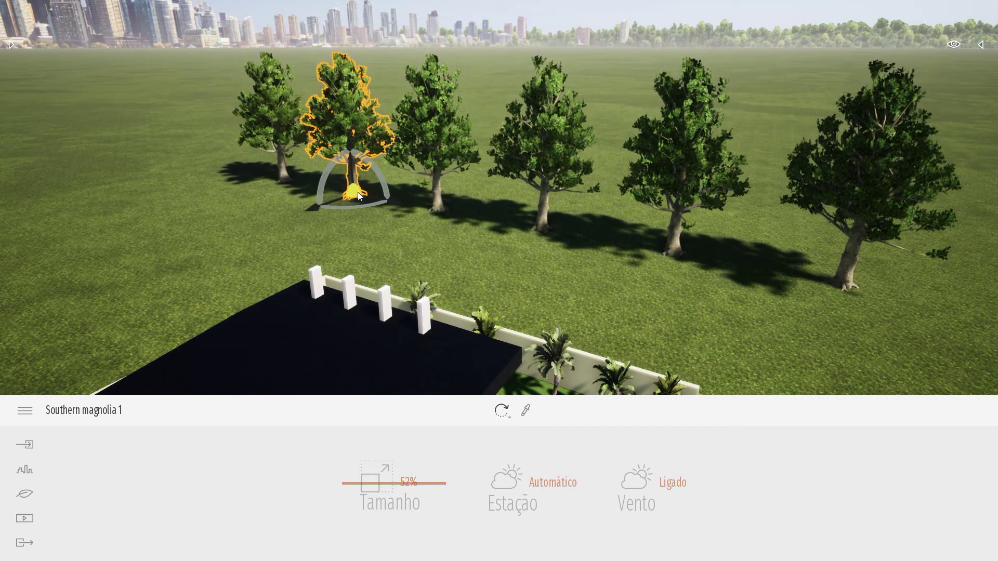
Step: Try to rotate the magnolia farthest from the road with its gizmo
left_click(345, 212)
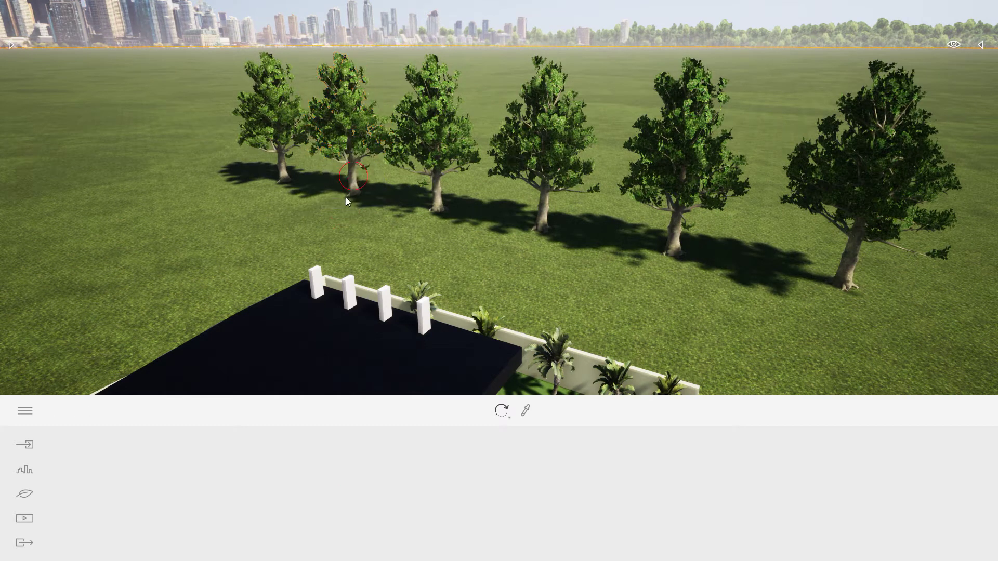
left_click(346, 201)
left_click(286, 173)
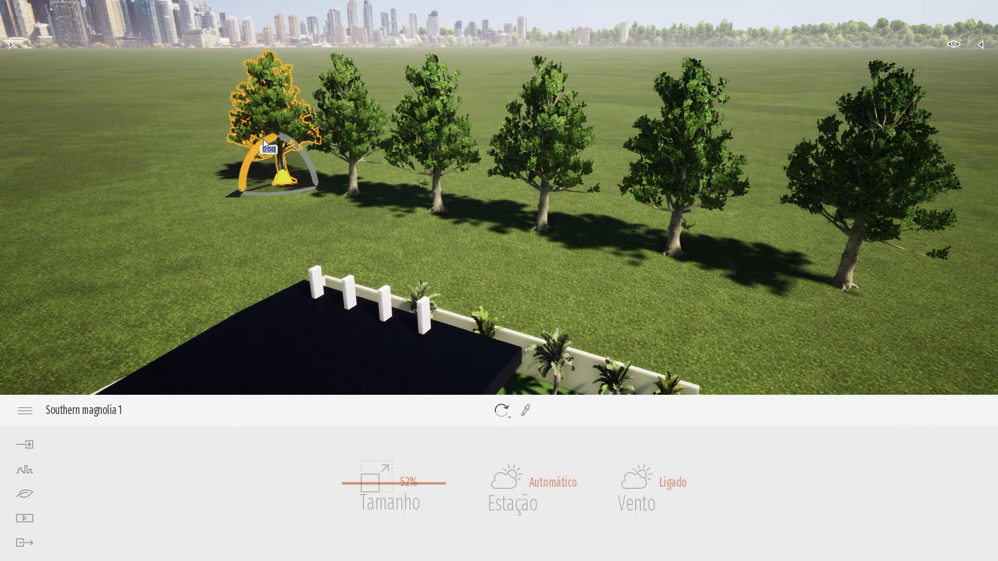
left_click_drag(277, 129, 277, 136)
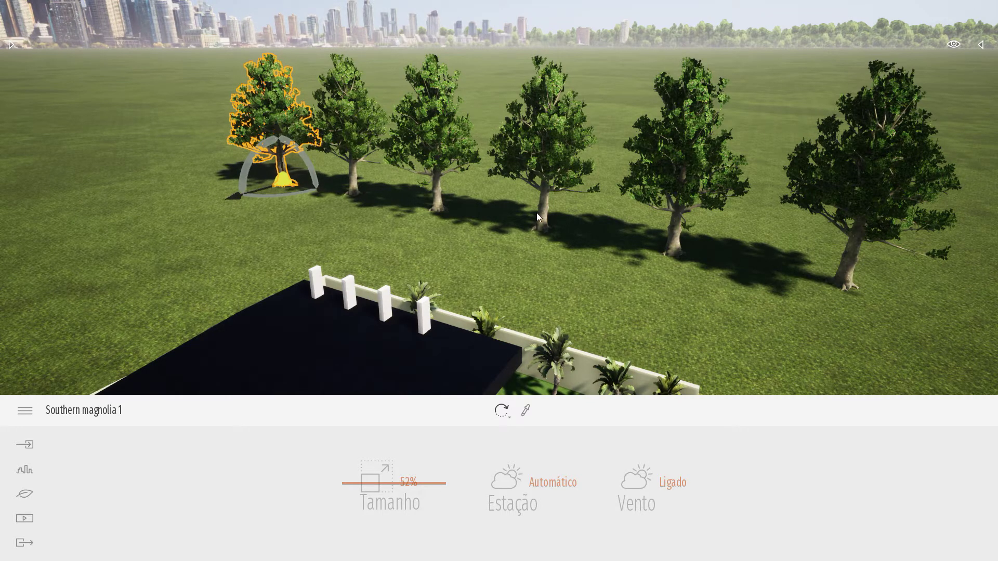
Step: Delete all six magnolias from the lawn behind the boundary wall
left_click(370, 133)
key("Delete")
left_click(444, 140)
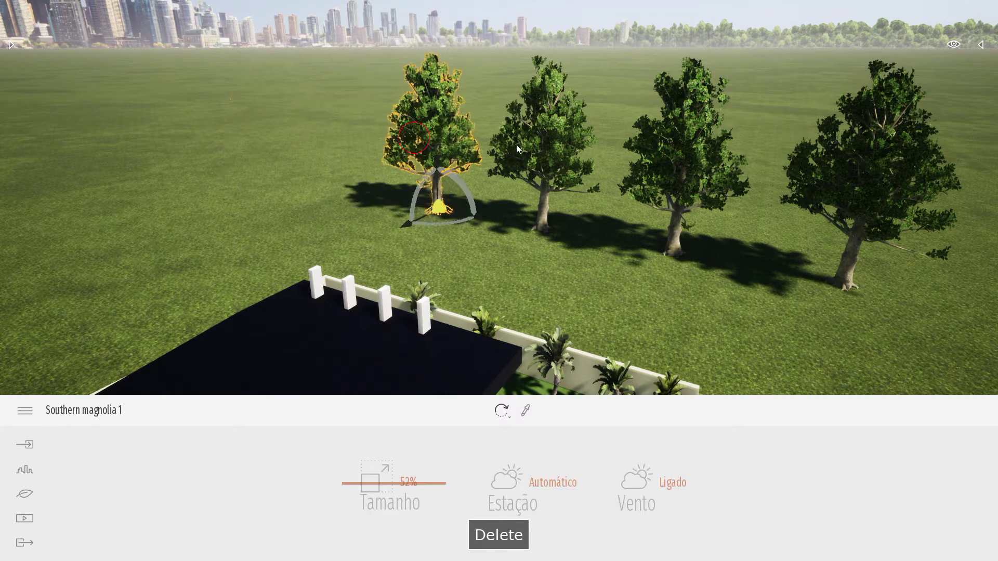
key("Delete")
left_click(546, 148)
key("Delete")
left_click(681, 155)
key("Delete")
left_click(830, 164)
key("Delete")
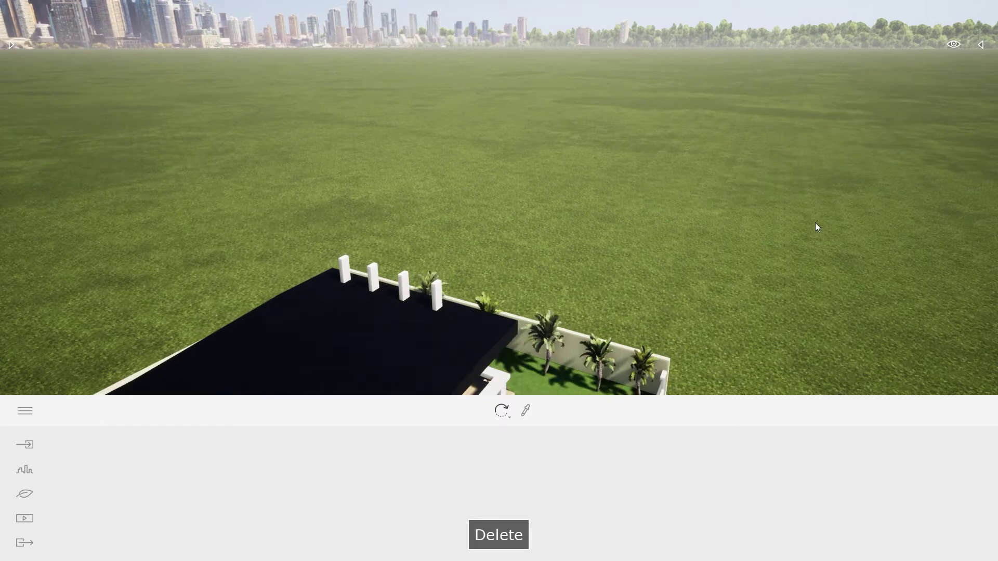
Step: Move the fourth garden palm from the road about 0.55 m along the boundary wall, away from the road
key("w")
right_click_drag(555, 363, 635, 448)
key("w")
key("w")
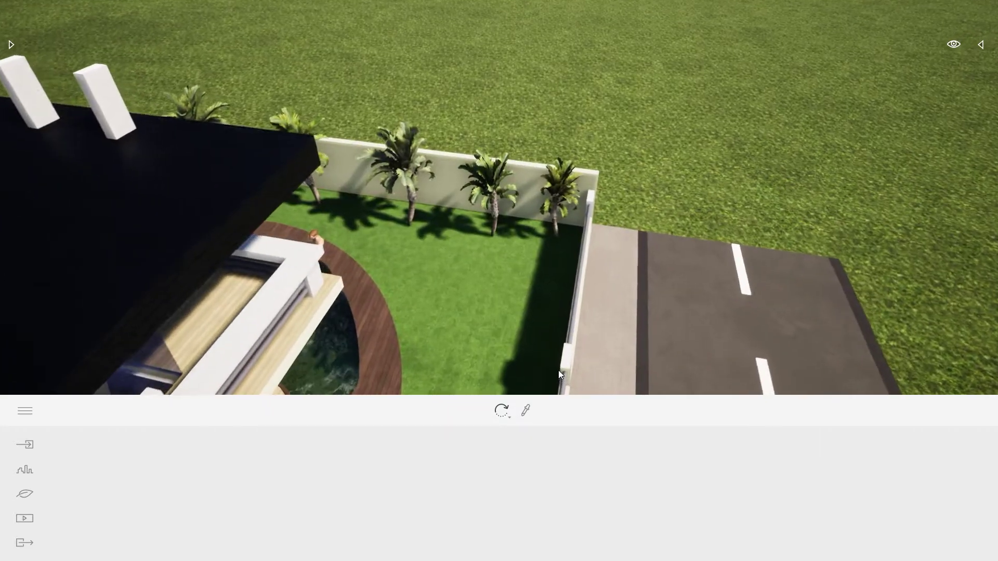
key("w")
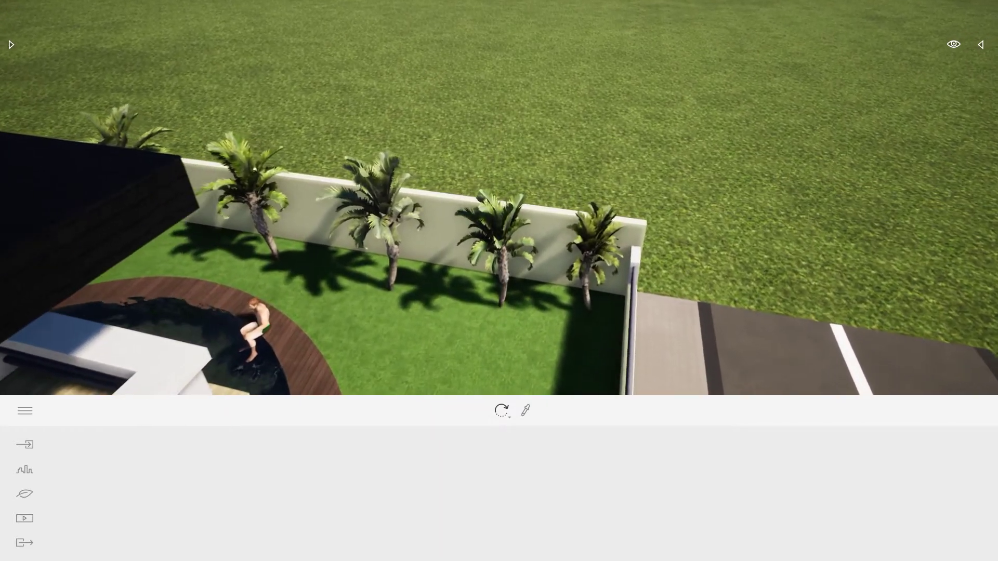
key("w")
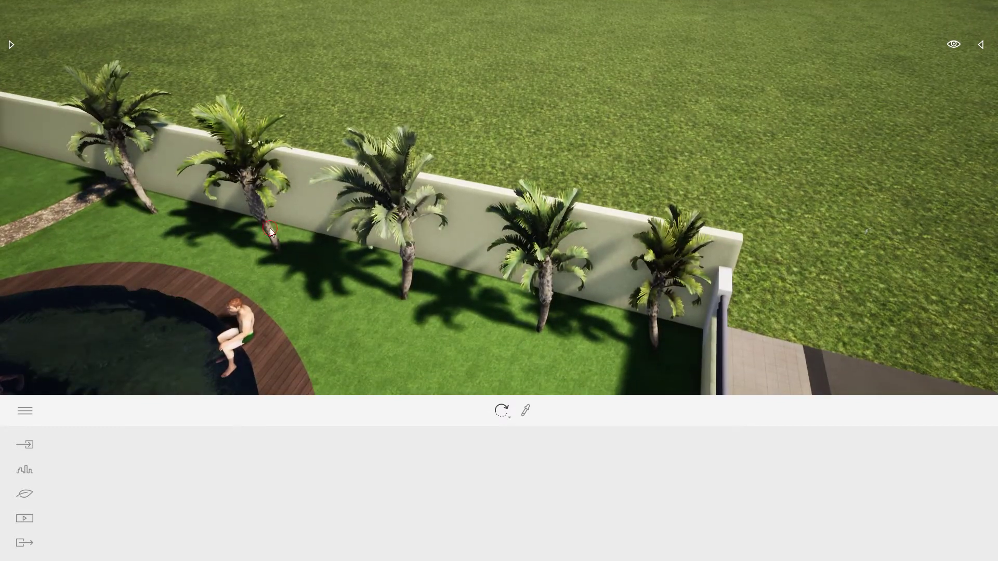
left_click(270, 230)
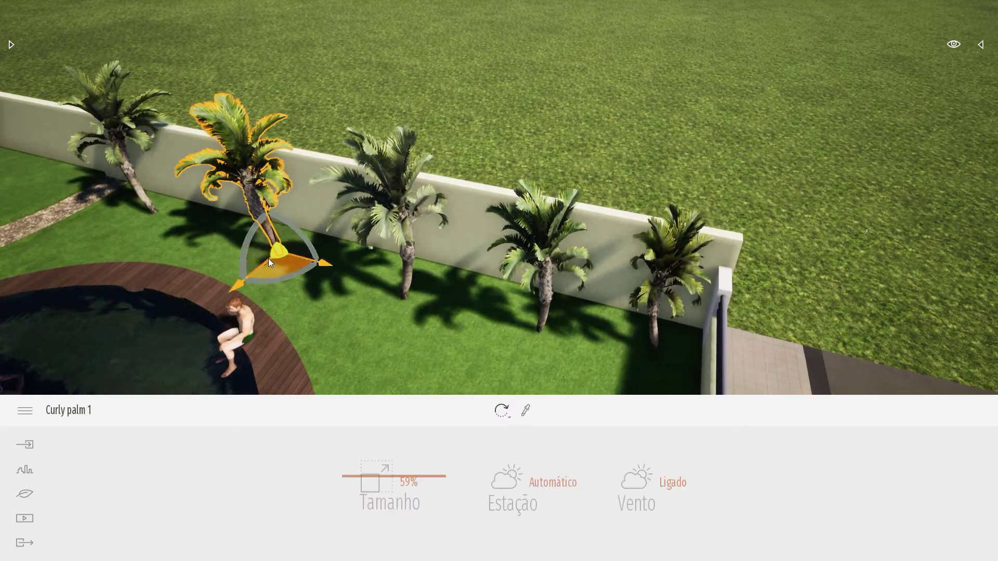
left_click_drag(324, 266, 404, 265)
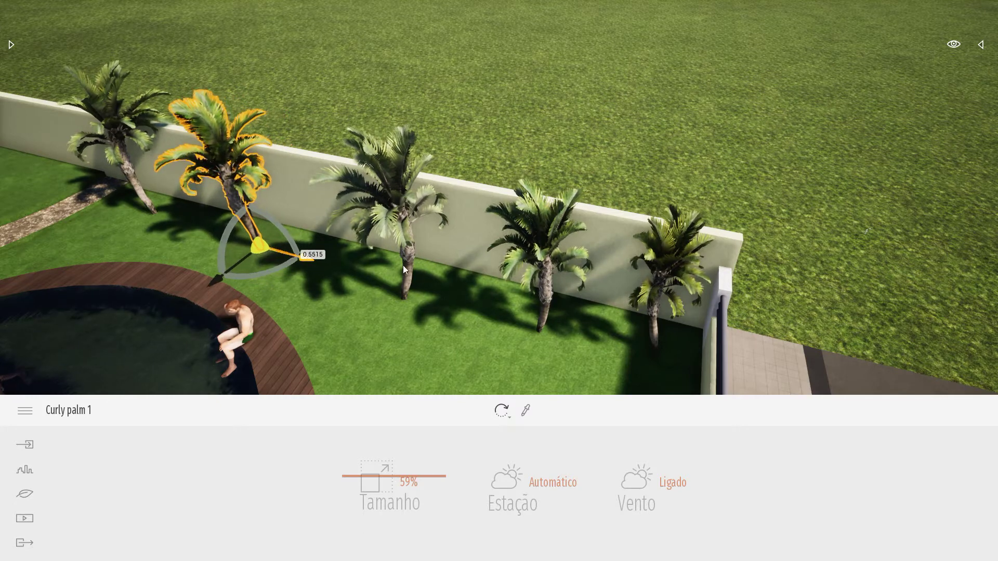
Step: Shift the second and third garden palms from the road along the wall, away from the road
left_click(406, 283)
left_click_drag(422, 300, 364, 310)
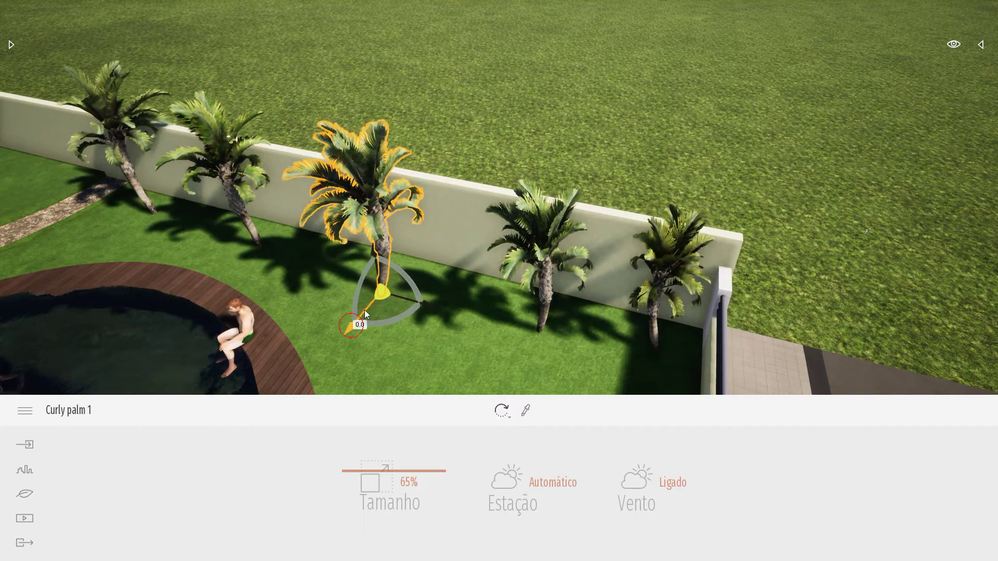
left_click(544, 327)
left_click_drag(592, 345, 507, 344)
Step: Place two Curly palm 1 trees on the rear lawn, one near the wall corner and one near the curved path
middle_click_drag(246, 239, 310, 227)
right_click_drag(311, 226, 98, 200)
key("w")
key("w")
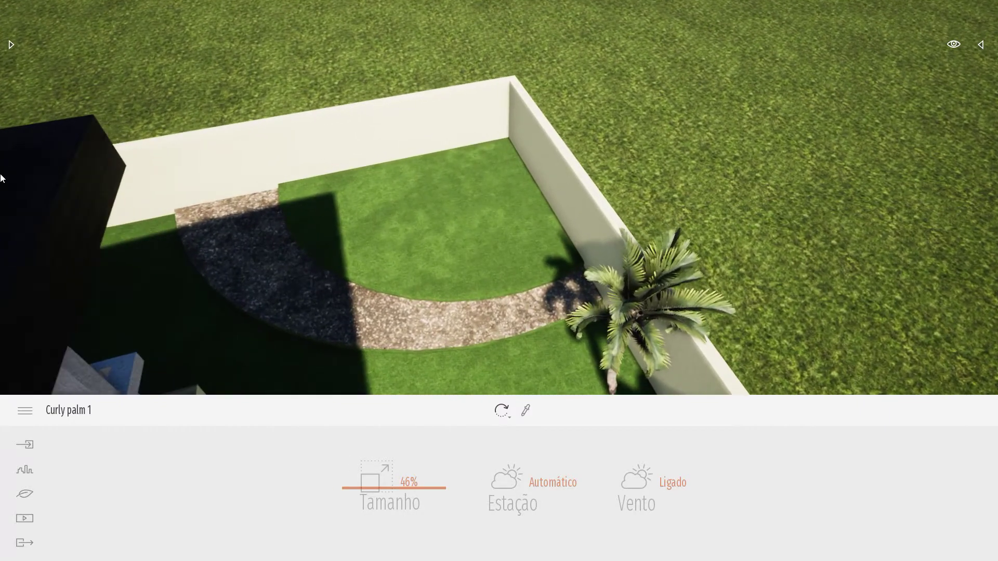
left_click(12, 45)
scroll(91, 183, "down", 4)
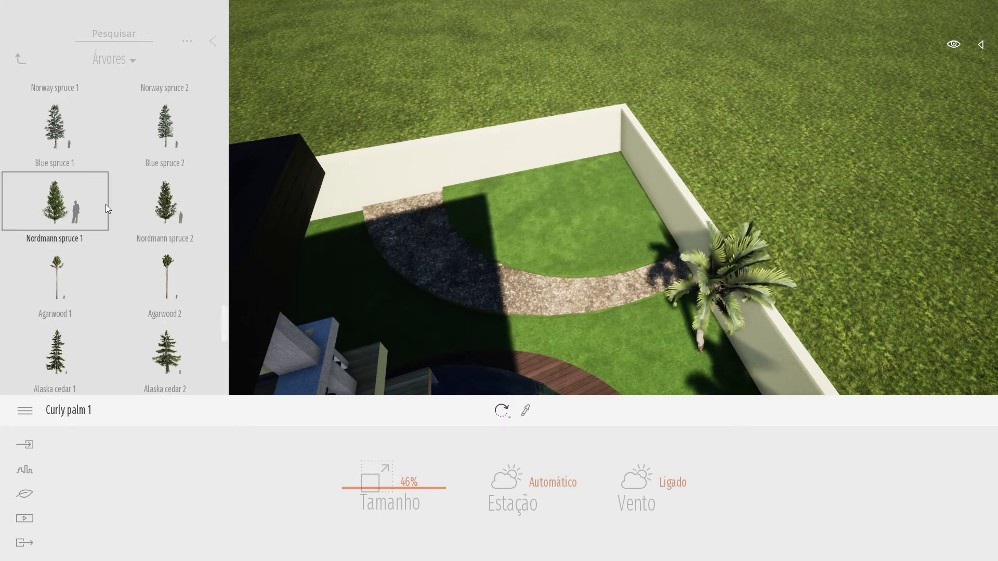
scroll(106, 203, "down", 5)
scroll(102, 248, "down", 5)
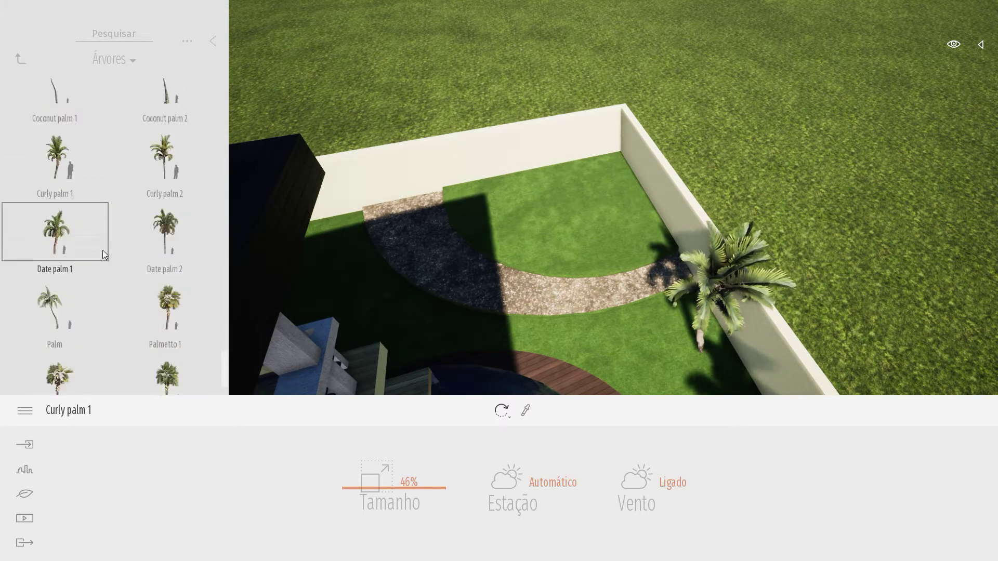
scroll(64, 236, "up", 2)
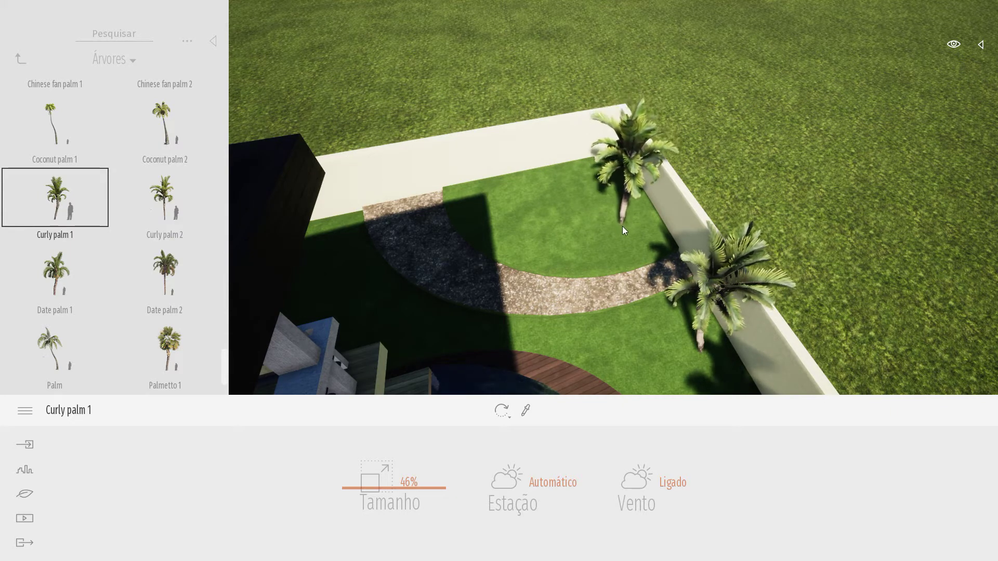
left_click(623, 227)
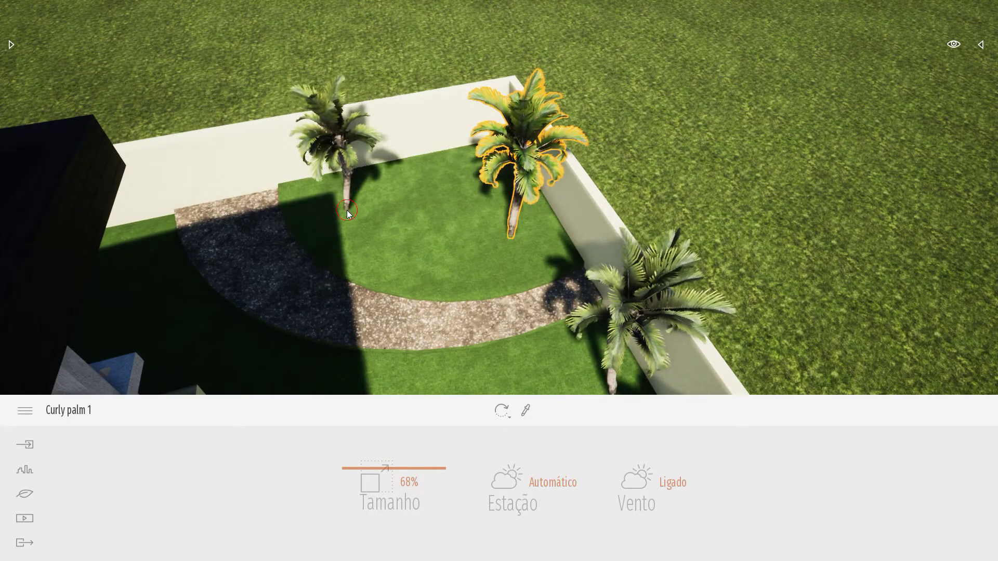
left_click(348, 210)
Step: Place a Curly palm 1 at the front end of the planter between the driveway wall and the car
mouse_move(382, 239)
right_mouse_down()
mouse_move(399, 210)
mouse_move(382, 239)
right_mouse_up()
key("w")
key("w")
key("a")
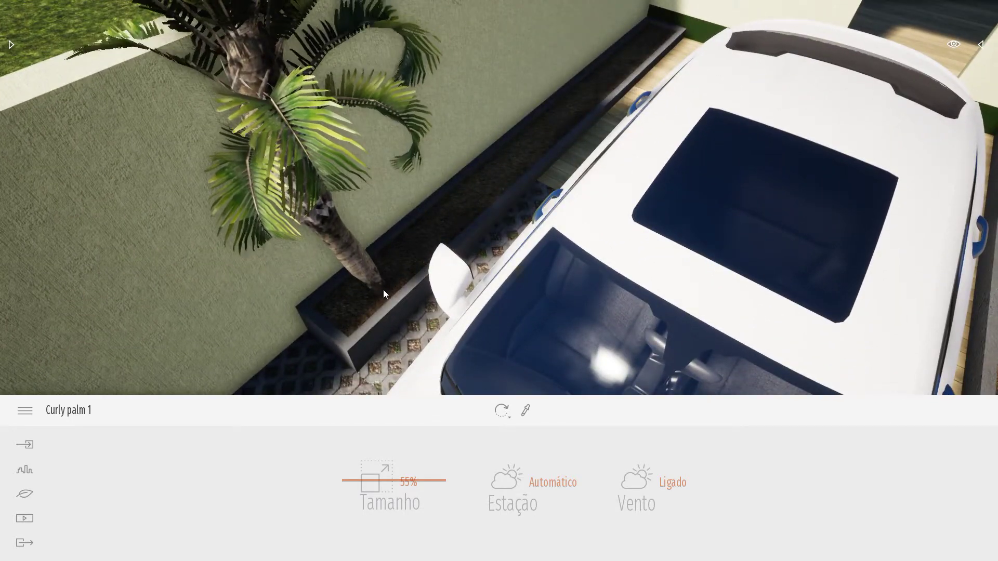
left_click(385, 290)
Step: Check the palm positions in the SketchUp model, and place a second Curly palm 1 farther back in the driveway wall planter
key("a")
right_click_drag(386, 289, 386, 289)
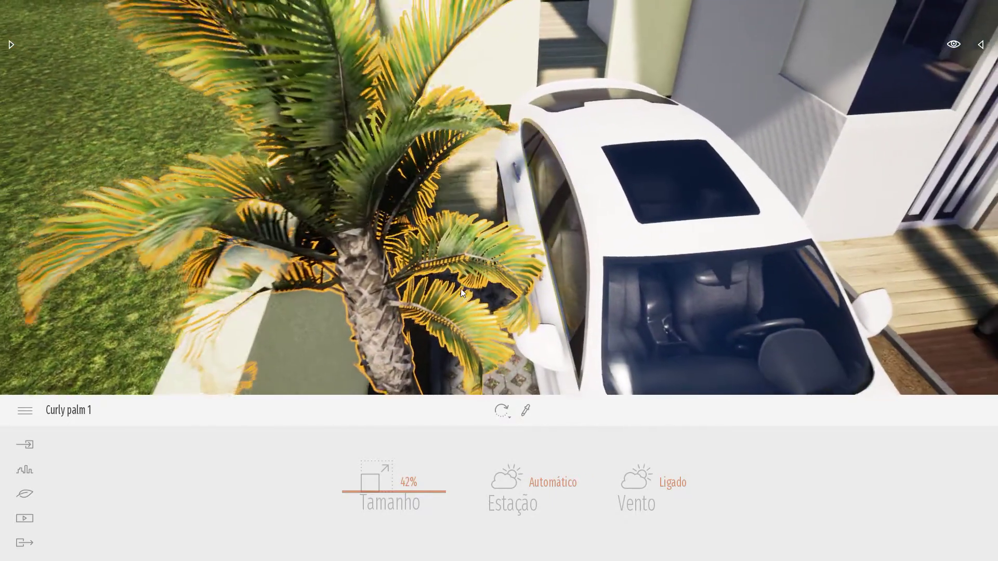
key("alt+Tab")
key("alt+Tab")
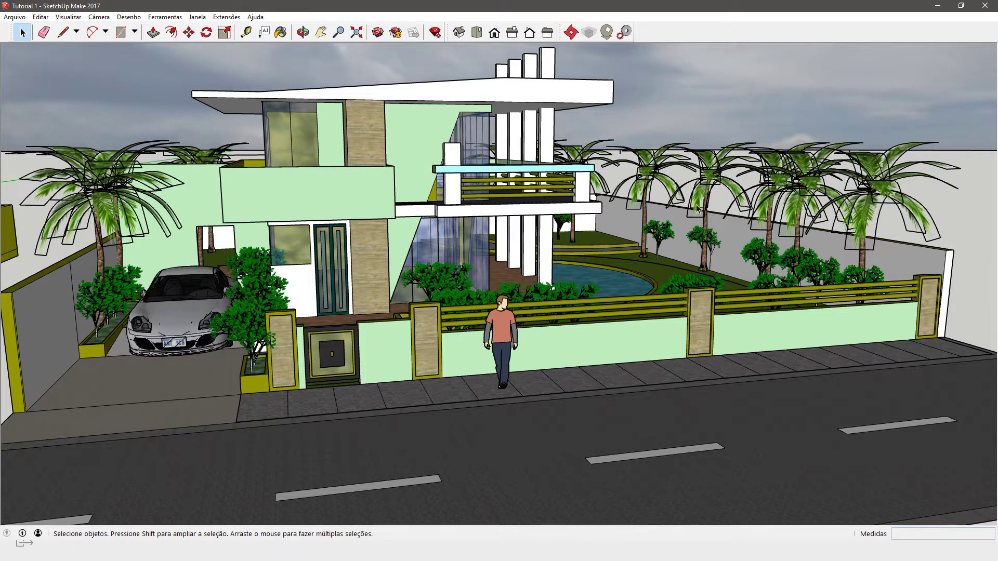
key("alt+Tab")
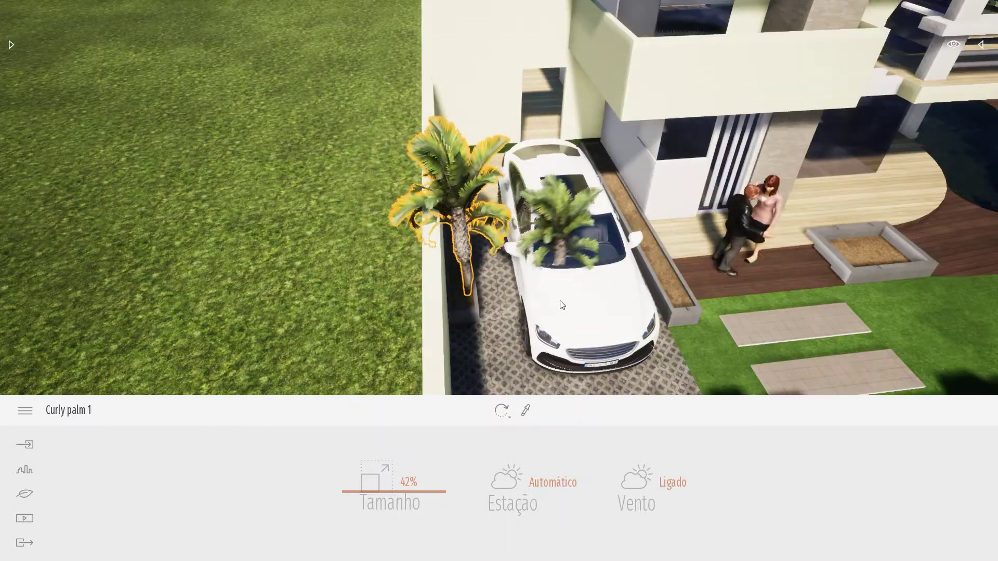
scroll(598, 267, "up", 2)
middle_click_drag(598, 267, 457, 333)
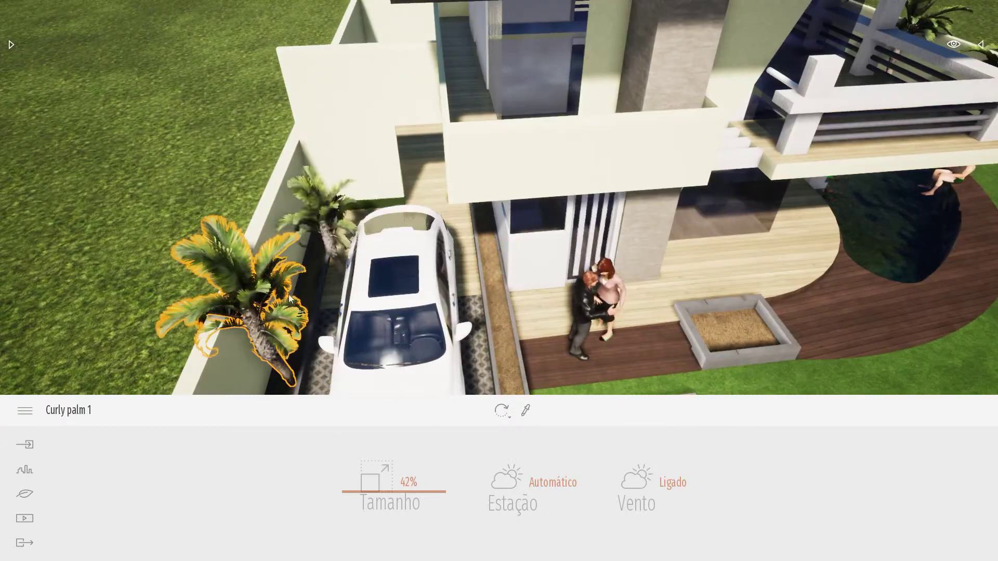
left_click(311, 279)
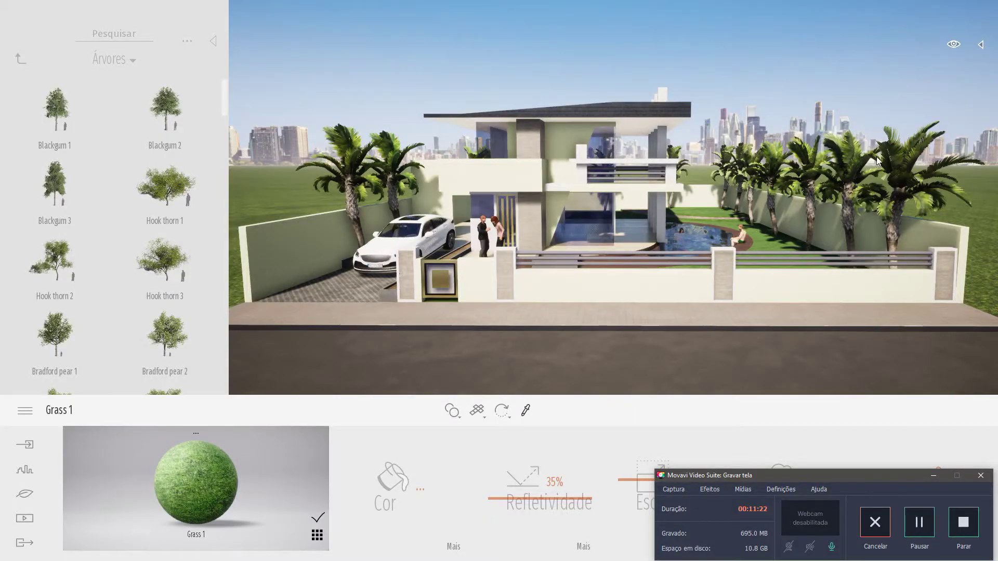
Step: Inspect the empty planters around the driveway and entrance, and compare them with the shrub planting in the SketchUp model
left_click(830, 66)
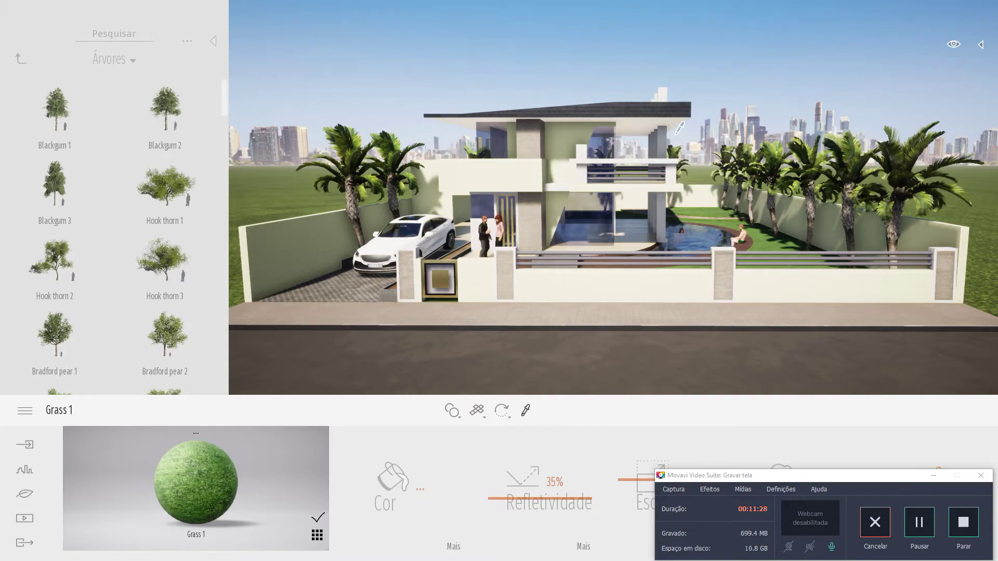
key("w")
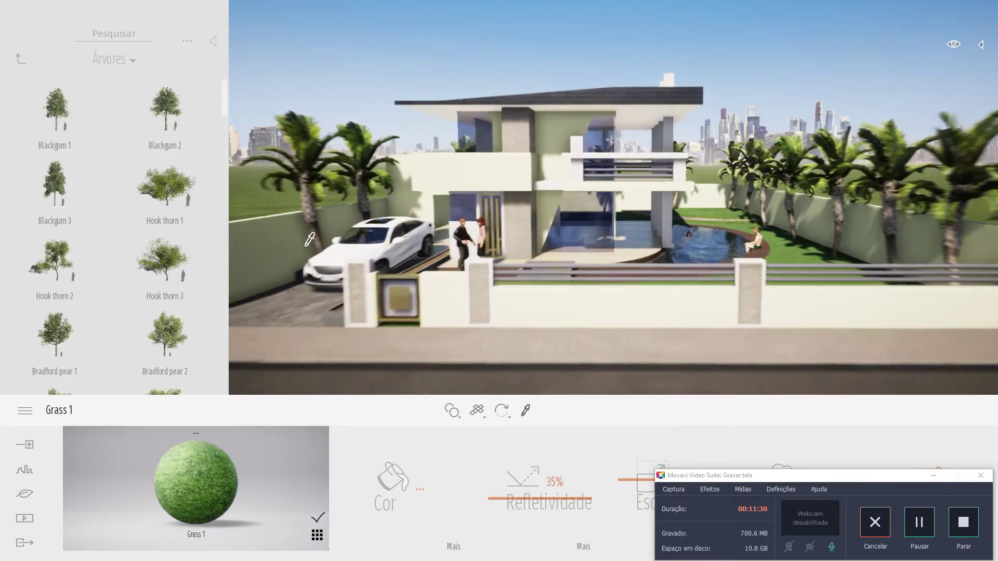
right_click_drag(475, 250, 300, 251)
key("a")
key("a")
key("a")
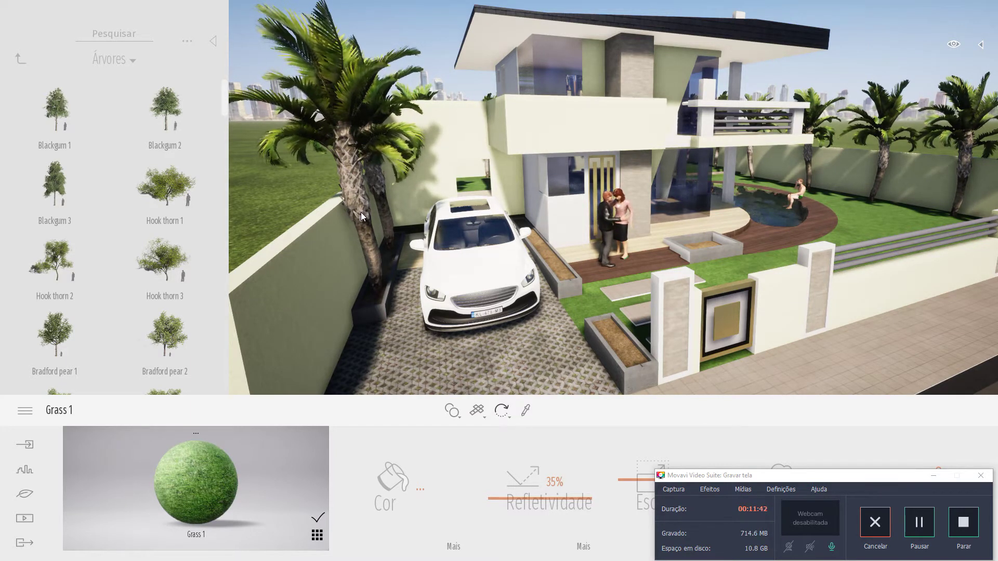
key("alt+Tab")
key("alt+Tab")
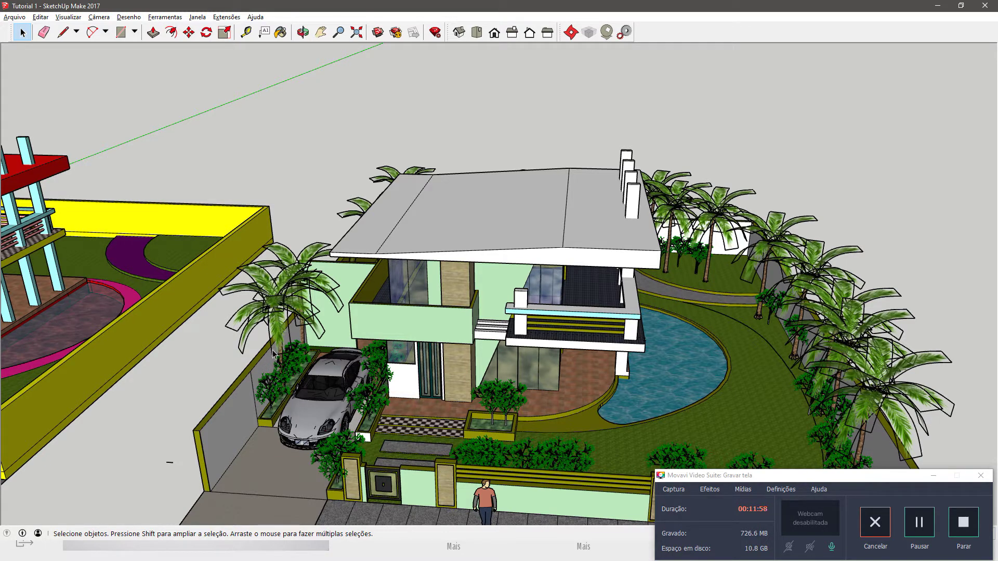
key("alt+Tab")
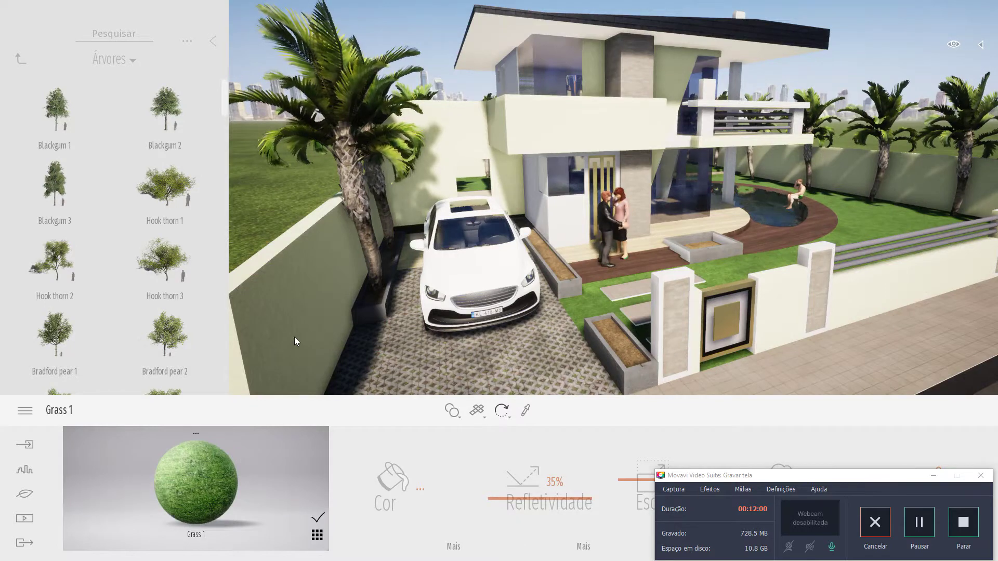
scroll(514, 294, "down", 2)
middle_click_drag(666, 292, 595, 291)
key("alt+Tab")
key("Tab")
key("Tab")
key("Tab")
key("Tab")
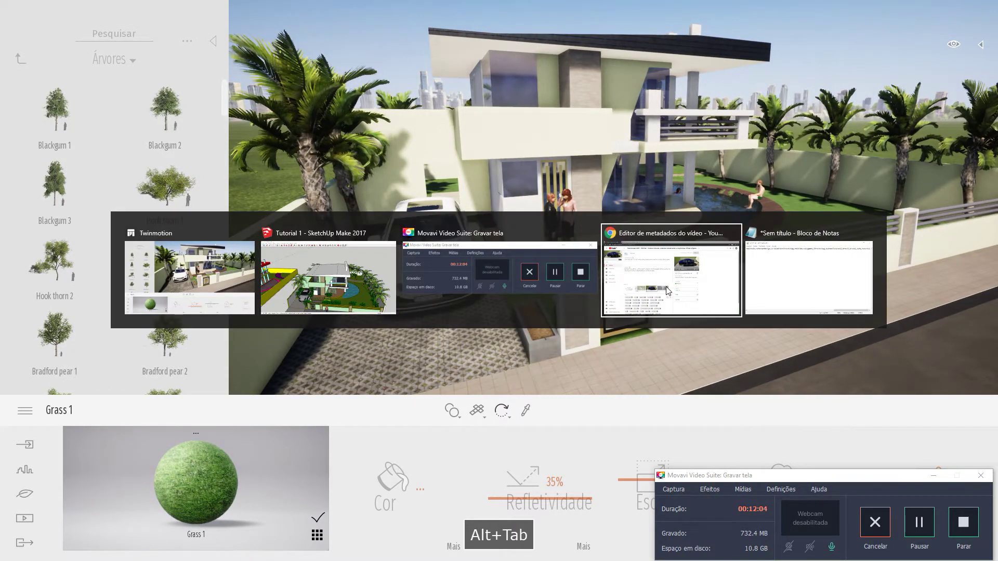
key("alt+Tab")
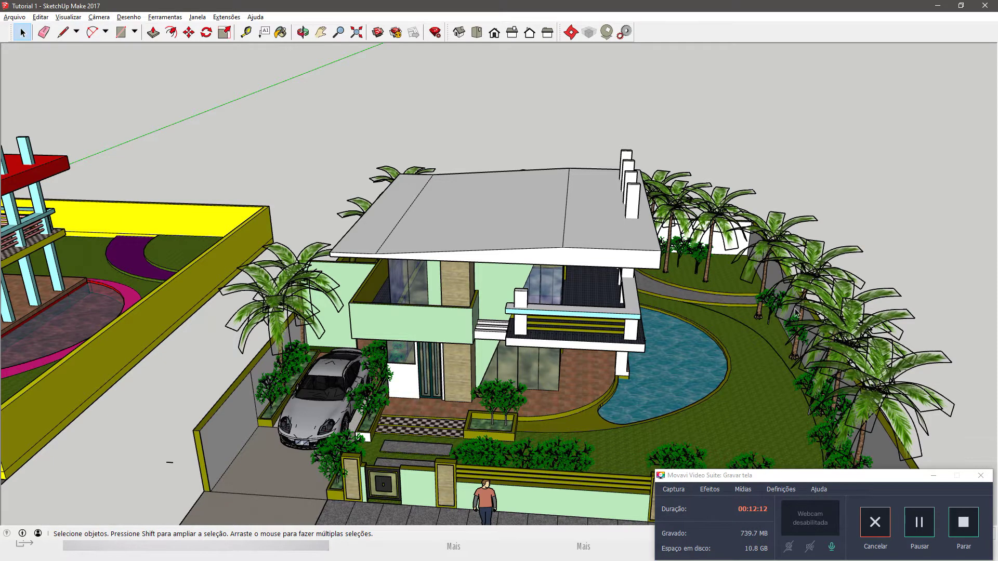
key("alt+Tab")
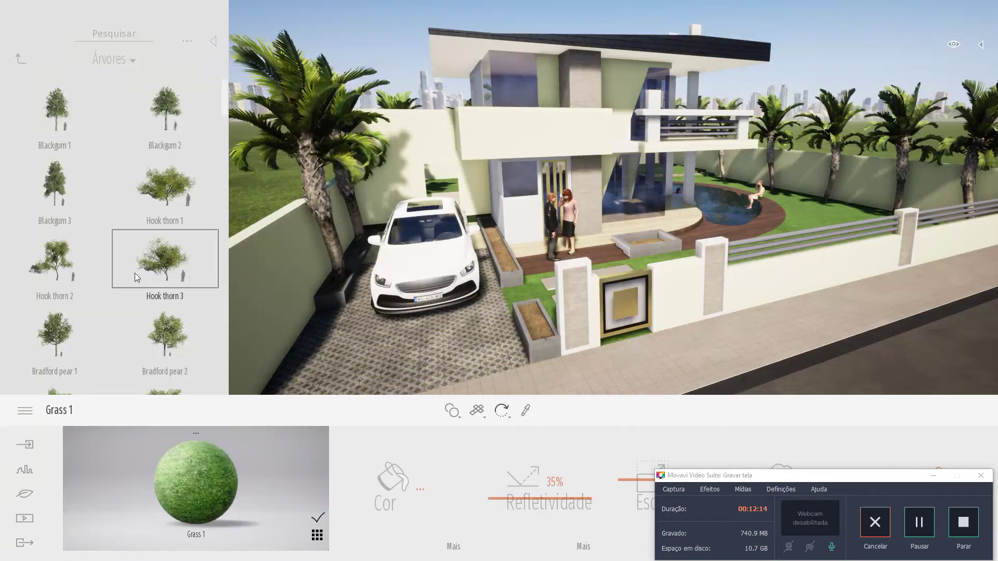
Step: Place a Maple shrub 2 from the Arbustos library in the planter between the car and the entrance, and set its size to 0%
scroll(135, 277, "down", 5)
left_click(21, 59)
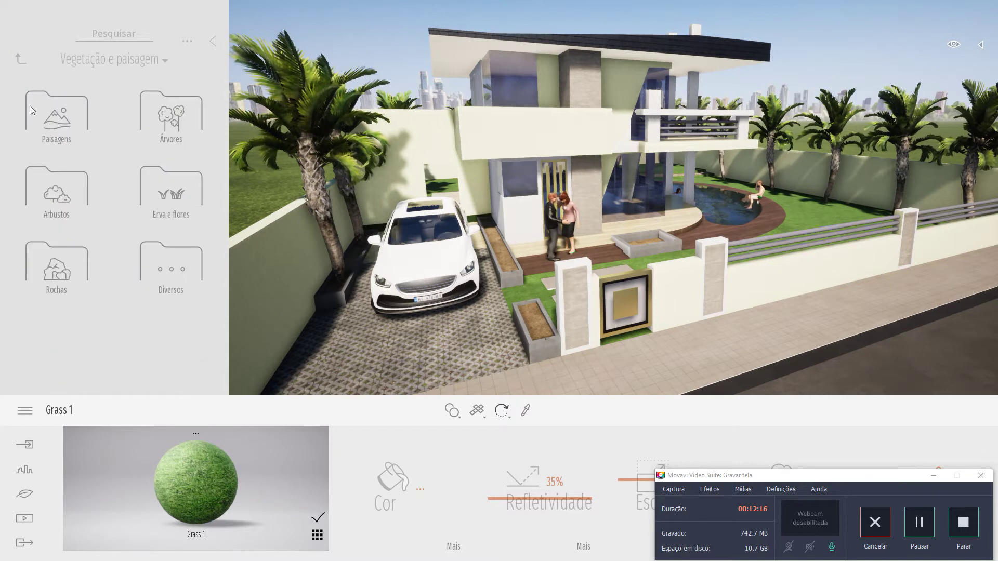
left_click(55, 199)
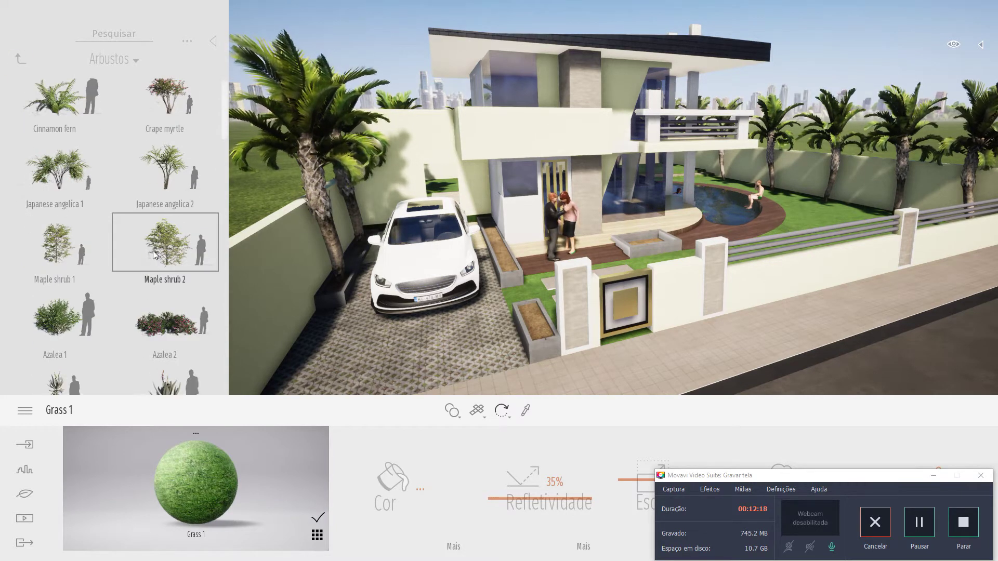
scroll(167, 249, "down", 1)
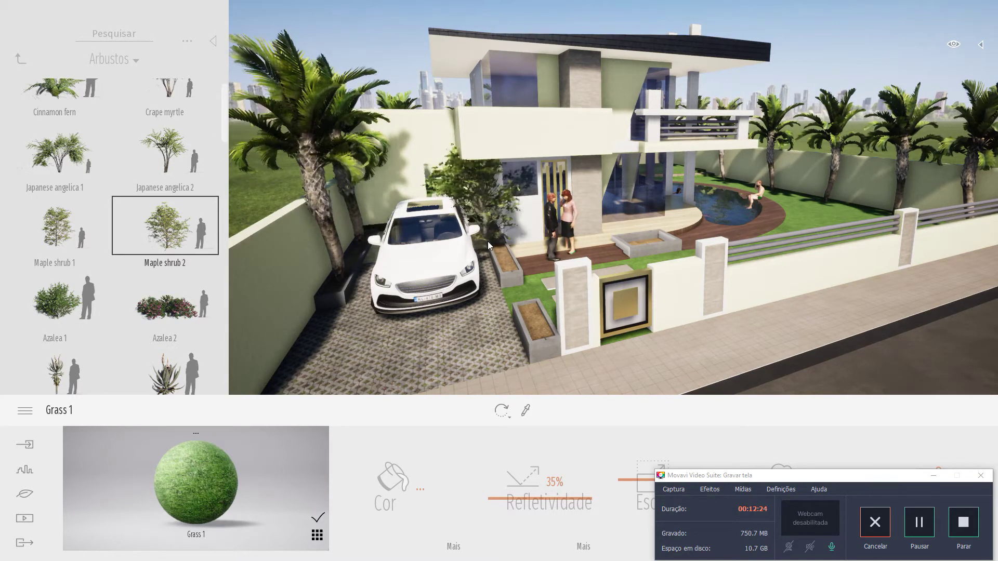
left_click(510, 266)
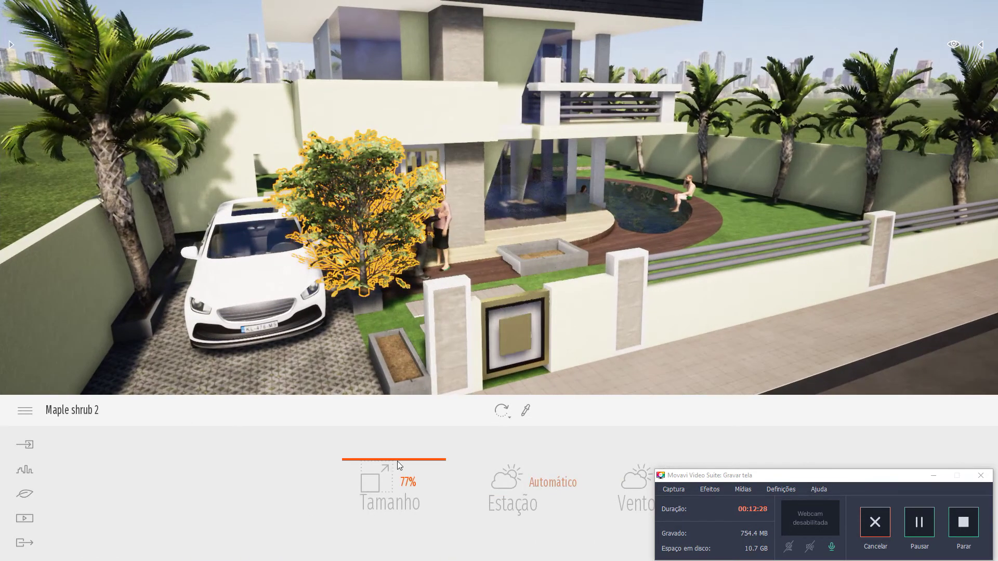
left_click(397, 460)
left_click_drag(403, 476, 390, 546)
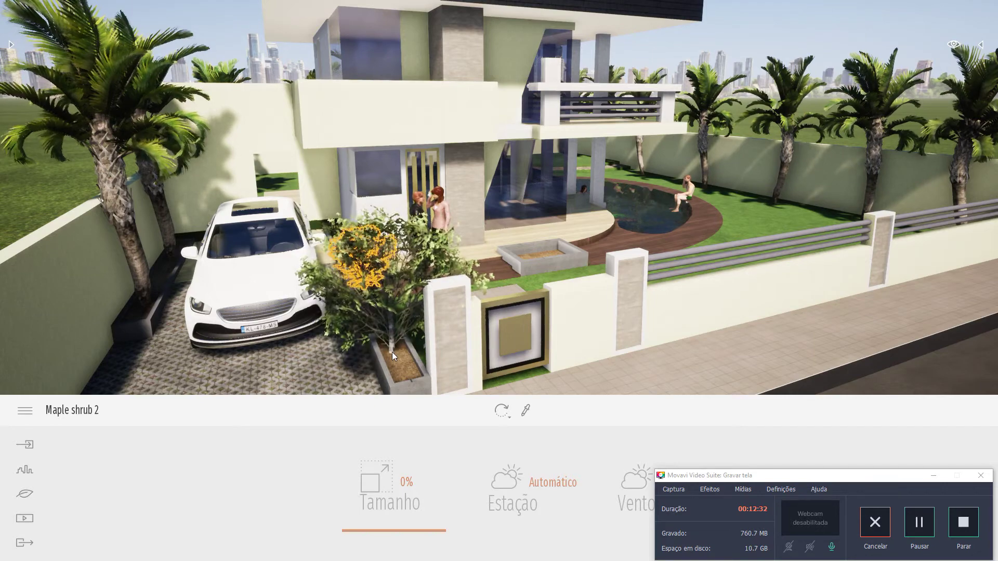
Step: Copy the Maple shrub 2 as a row of instances spaced 0.95 m along the planter between the car and the entrance
key("Escape")
middle_click_drag(354, 319, 371, 346)
scroll(367, 307, "up", 3)
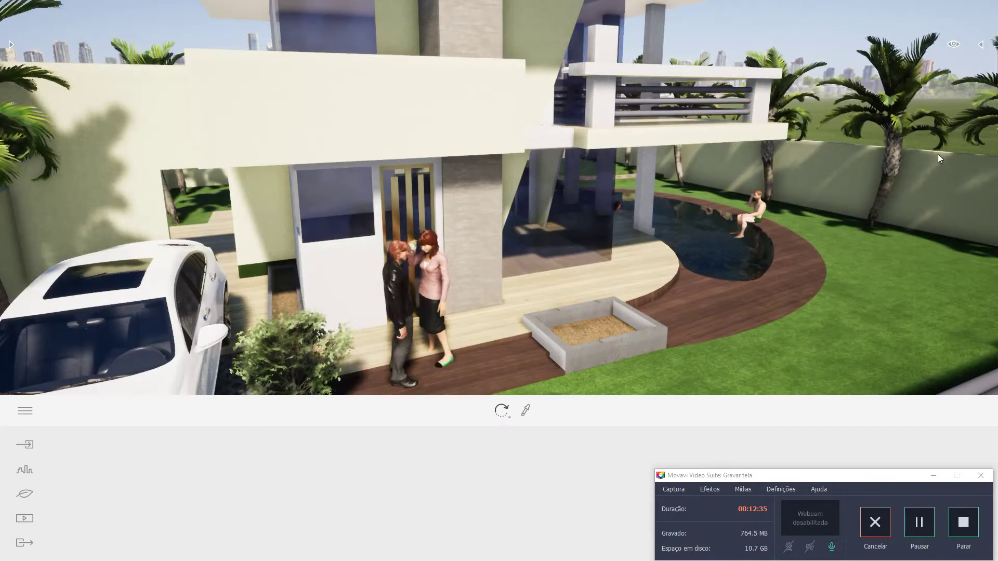
scroll(373, 339, "down", 2)
middle_click_drag(373, 339, 665, 358)
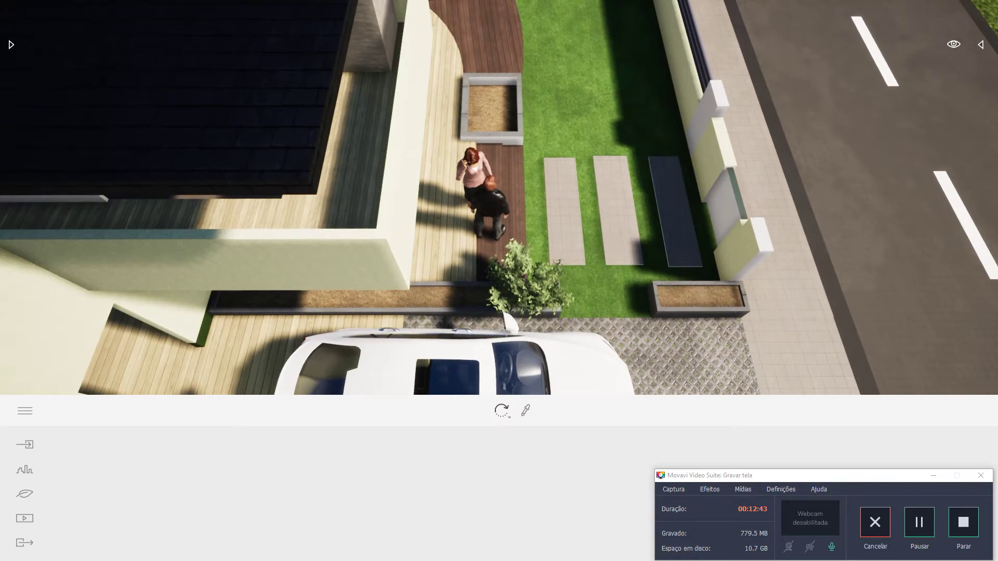
left_click(518, 294)
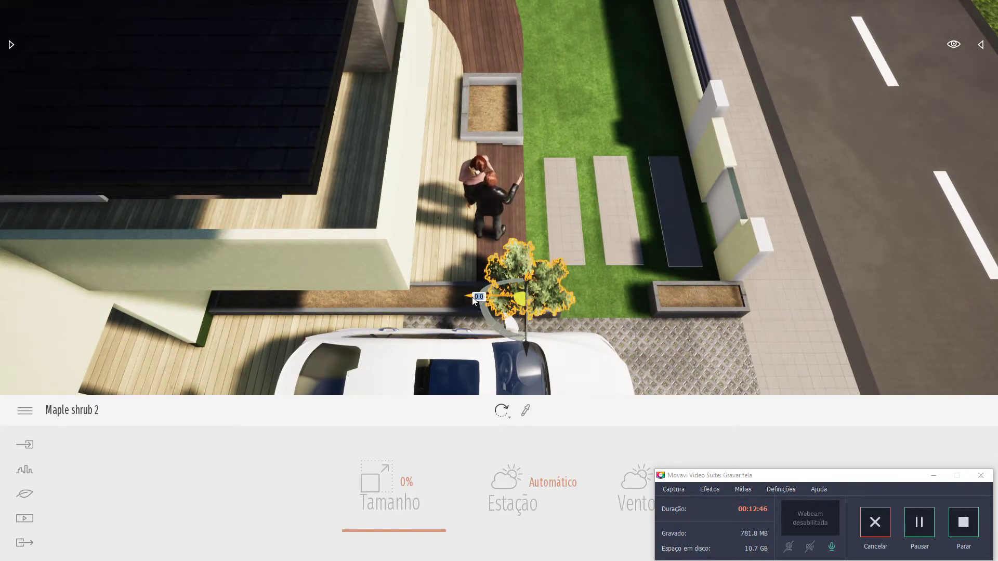
left_click_drag(474, 298, 413, 304)
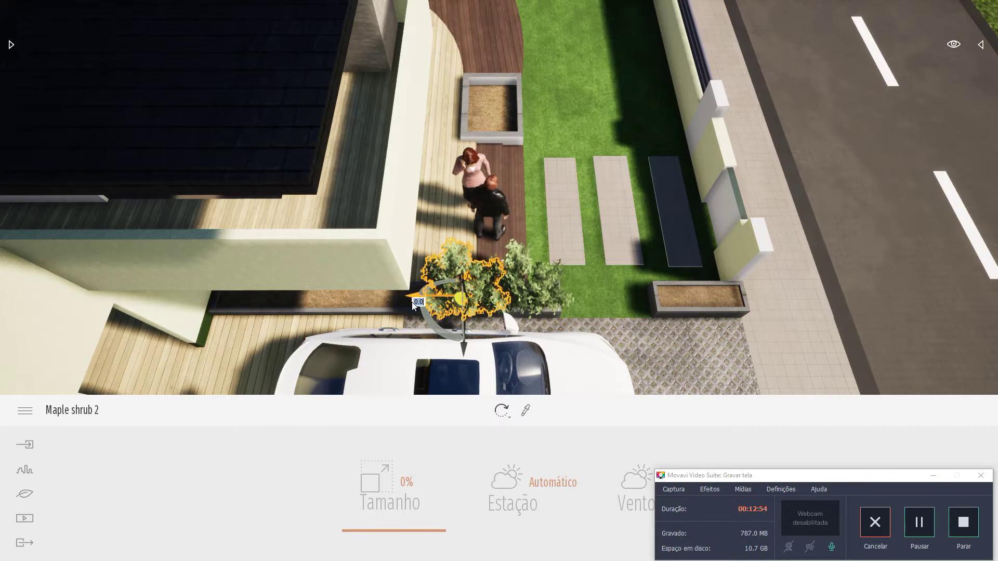
left_click_drag(413, 305, 413, 306)
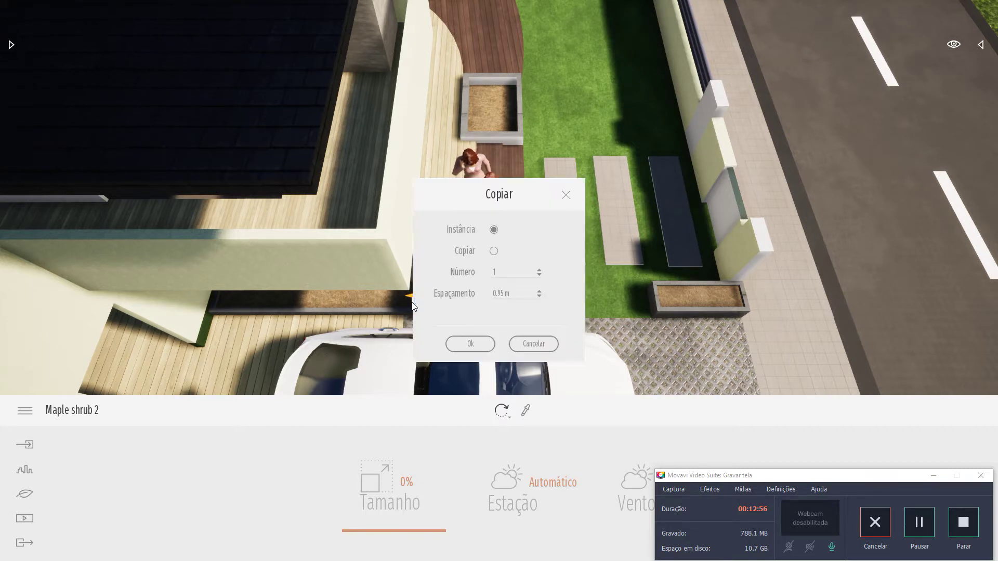
left_click(471, 346)
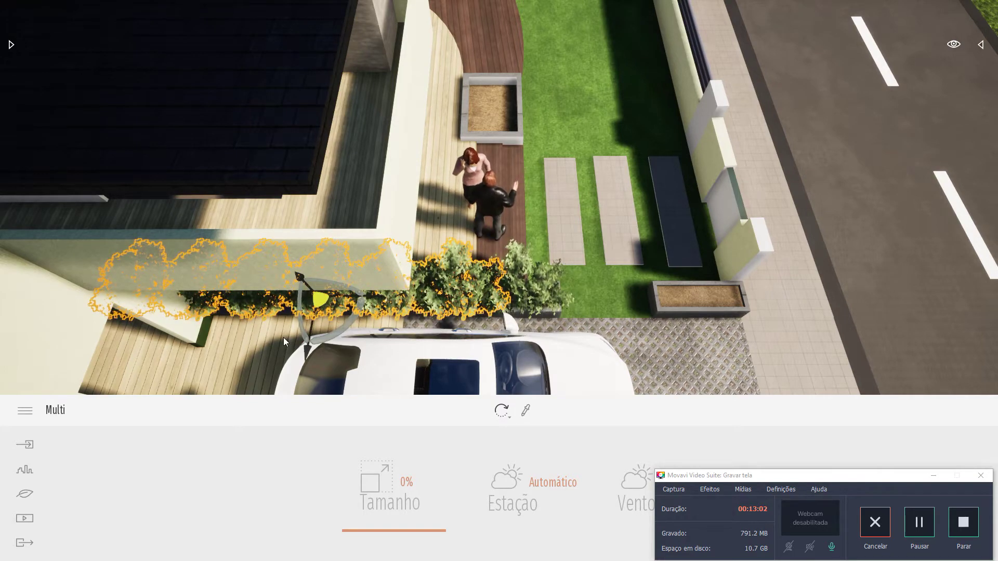
Step: Delete the surplus shrub that extends past the back end of the entrance planter
scroll(283, 338, "up", 3)
middle_click_drag(219, 341, 271, 182)
middle_click_drag(163, 340, 234, 340)
left_click(102, 276)
left_click(64, 190)
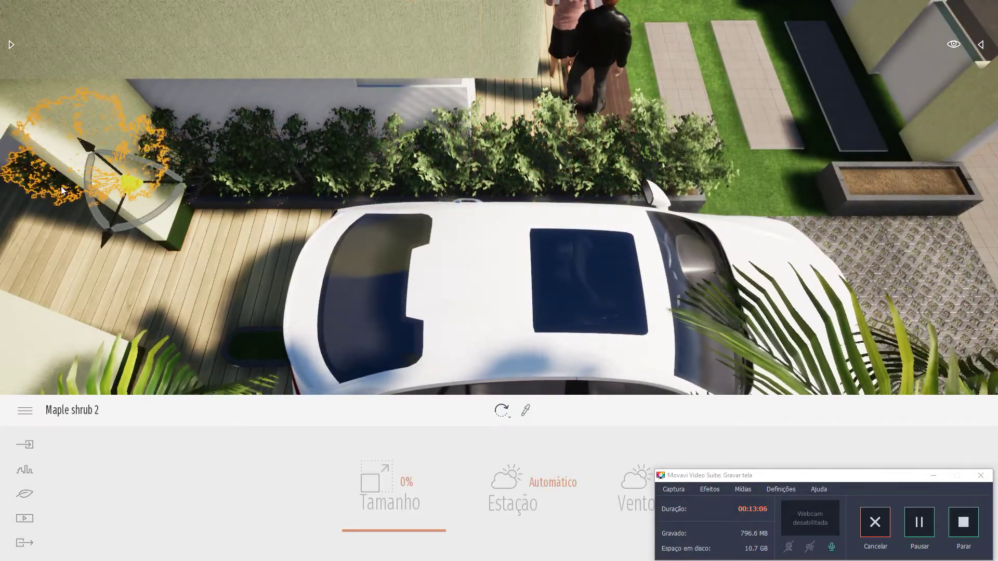
key("Delete")
Step: Shift the rear shrubs forward along the entrance planter so they sit inside it and are evenly spaced
left_click(202, 174)
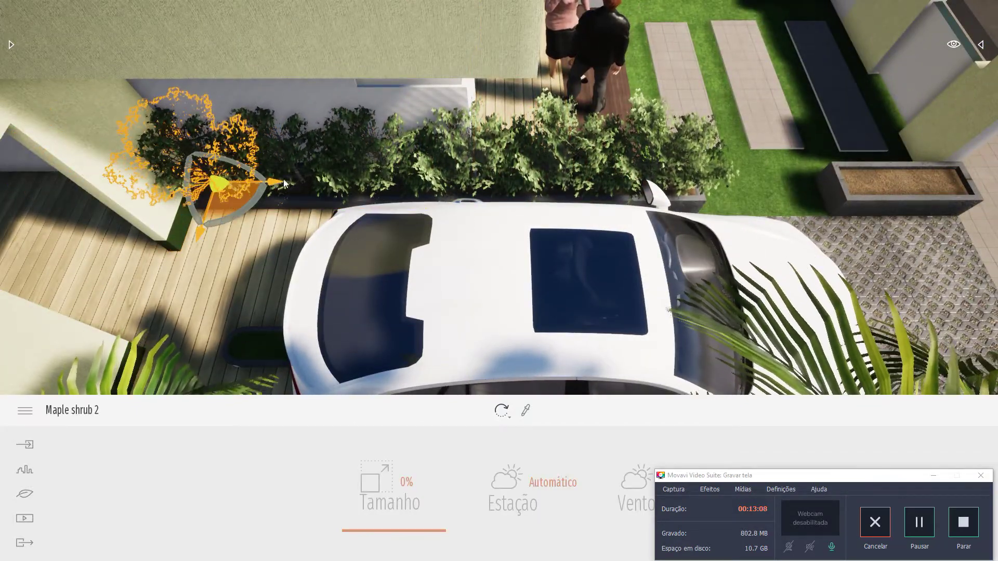
left_click_drag(280, 182, 318, 183)
key("Delete")
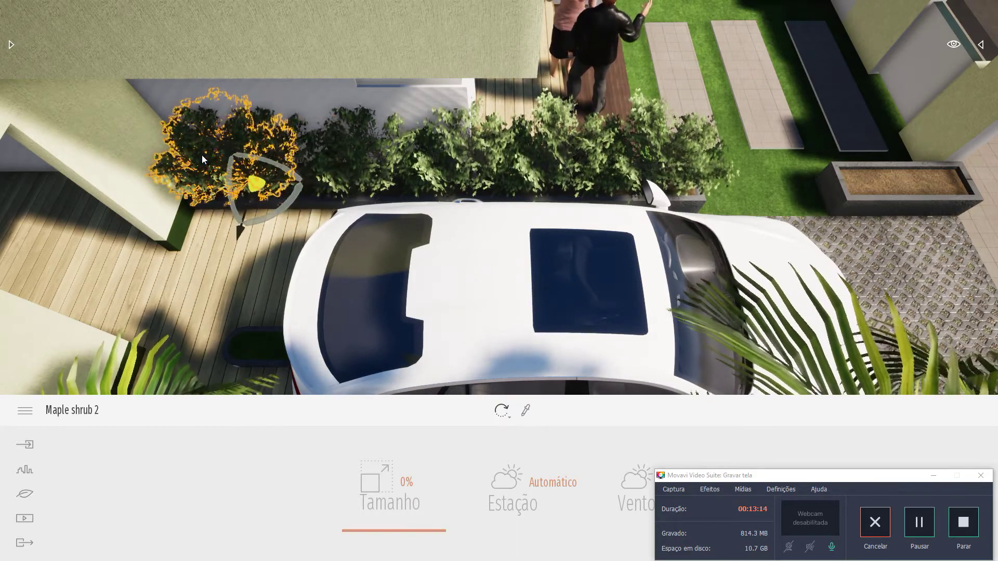
left_click_drag(301, 181, 371, 184)
left_click(376, 197)
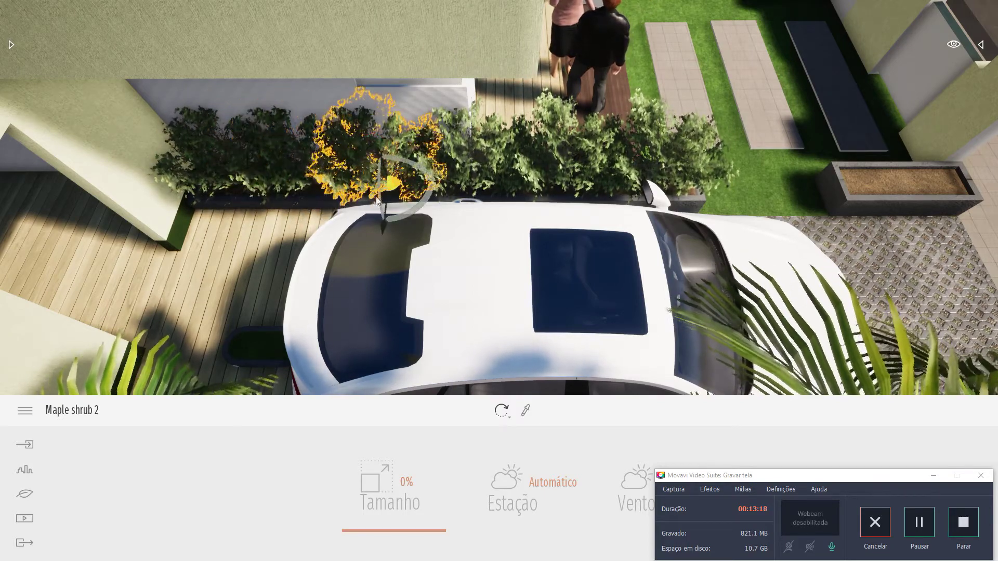
left_click_drag(441, 183, 522, 183)
scroll(319, 217, "down", 5)
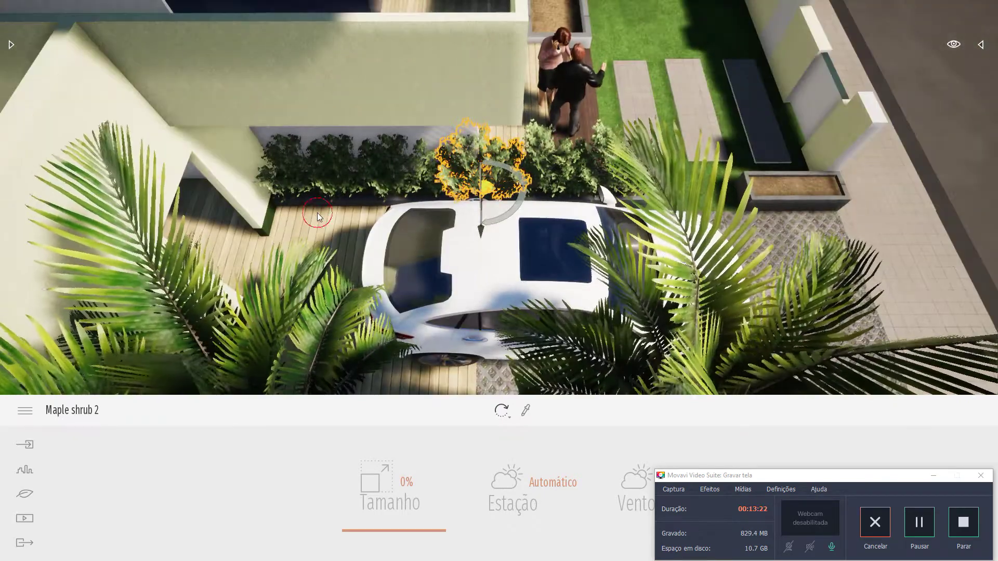
left_click(319, 217)
Step: Copy the front shrub as an instance 2.3 m away into the small planter by the street wall, and add another instance spaced 0.72 m
scroll(556, 192, "up", 2)
middle_click_drag(556, 193, 291, 191)
left_click(385, 179)
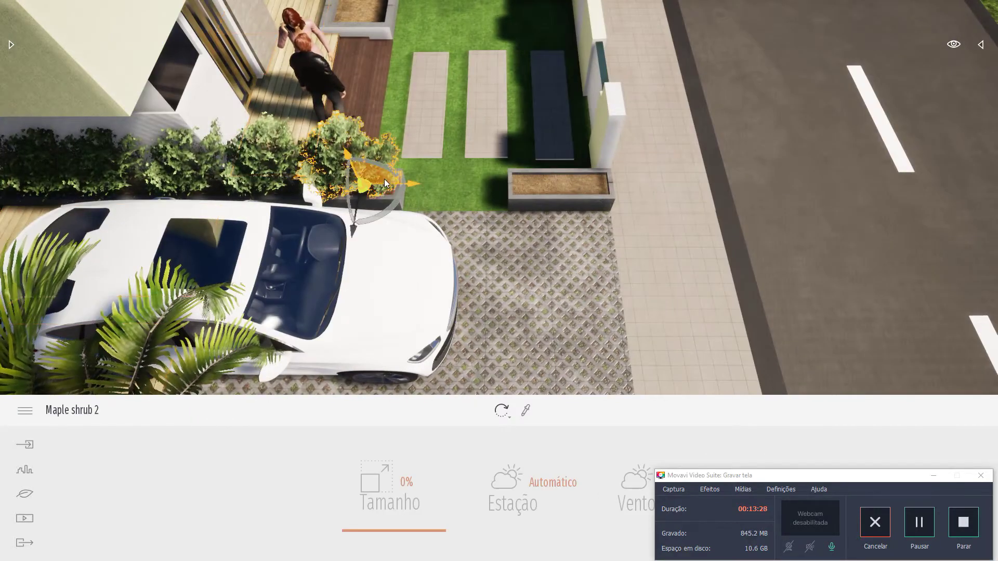
left_click(413, 183)
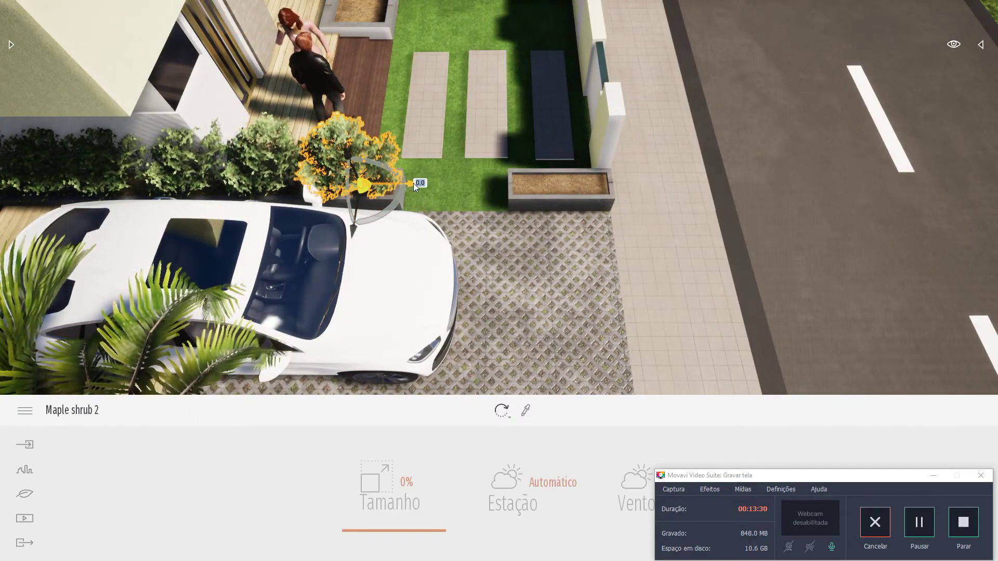
left_click_drag(411, 183, 578, 180)
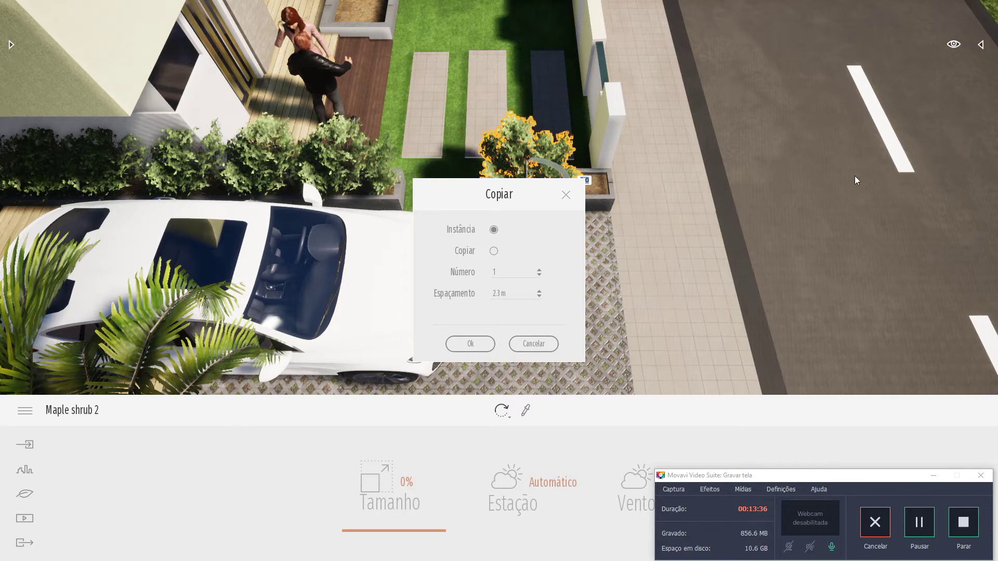
left_click(461, 345)
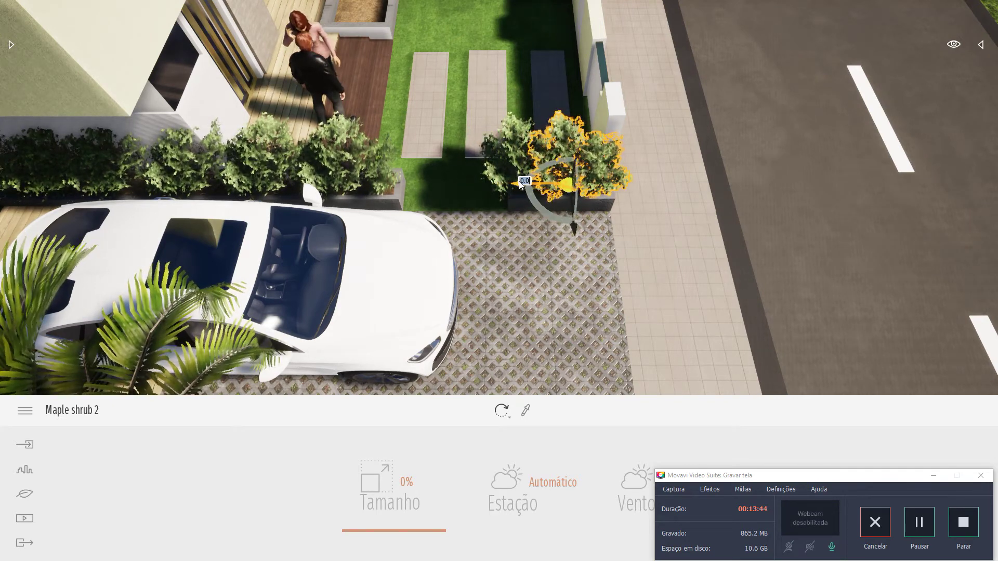
left_click(523, 182, "shift")
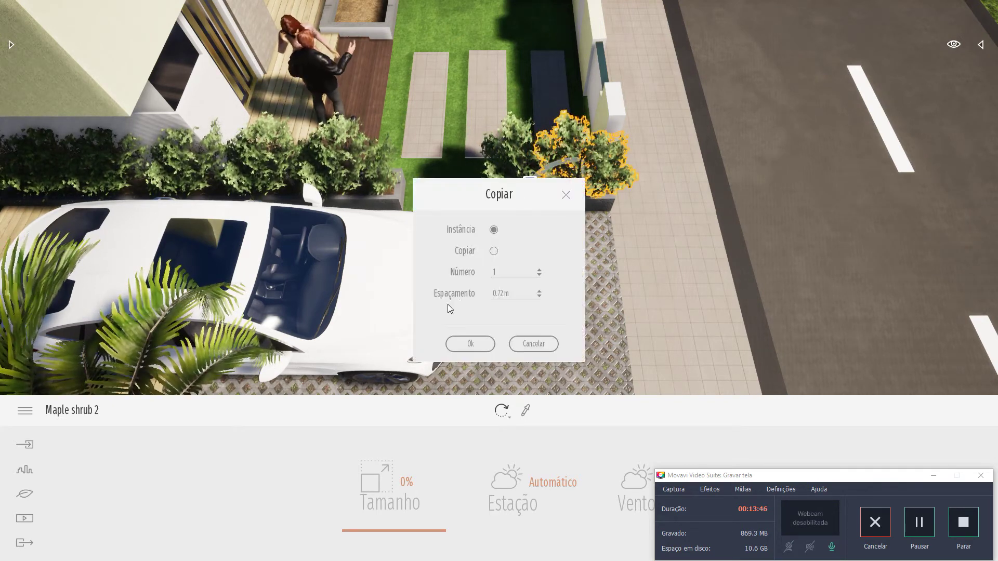
left_click(476, 344)
Step: Copy the front shrub of the entrance planter across the car to the front of the driveway wall planter
scroll(548, 261, "down", 2)
left_click(548, 261)
middle_click_drag(785, 190, 629, 266)
right_click_drag(630, 267, 995, 386)
right_click_drag(887, 377, 849, 383)
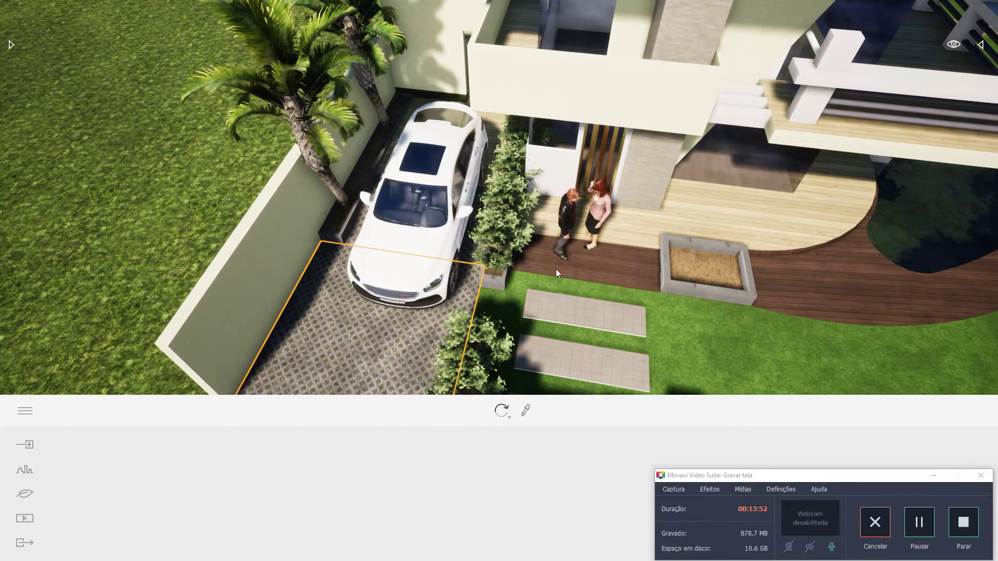
left_click(508, 254)
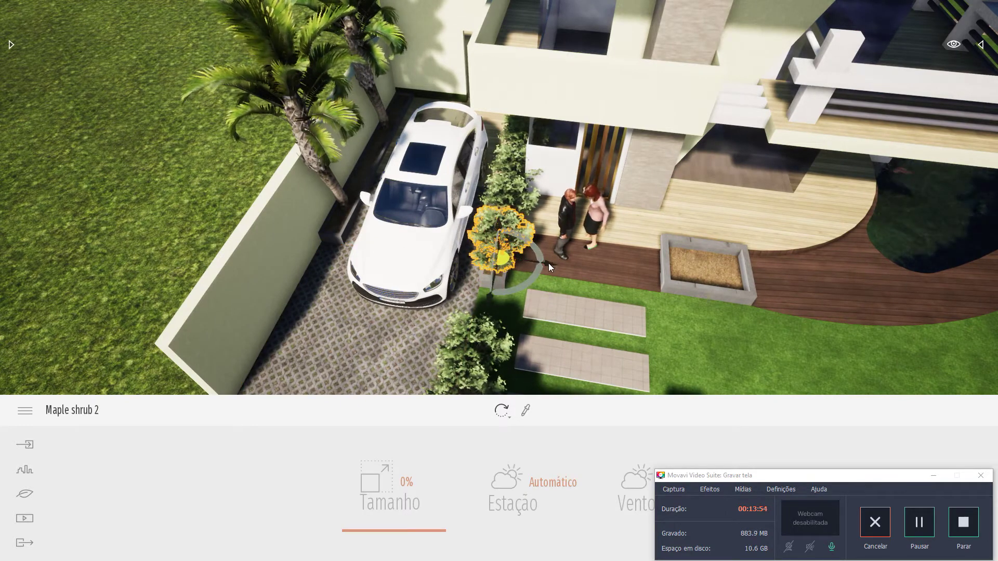
left_click_drag(551, 265, 431, 246)
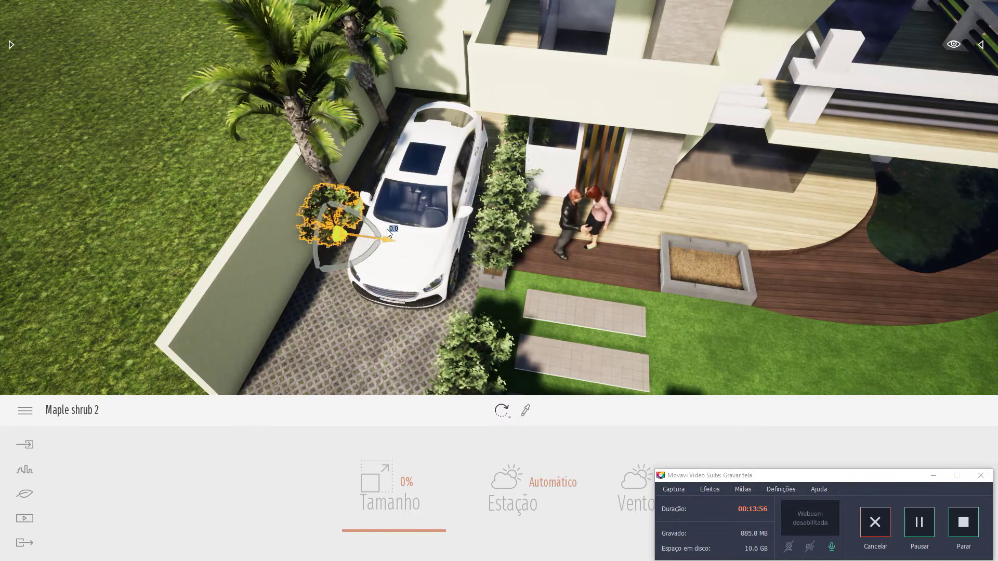
left_click_drag(387, 232, 385, 230, "alt")
left_click(471, 344)
Step: Hide the Suv 03 in the scene object list to clear the view of the driveway wall planter
scroll(324, 261, "up", 3)
scroll(245, 236, "down", 6)
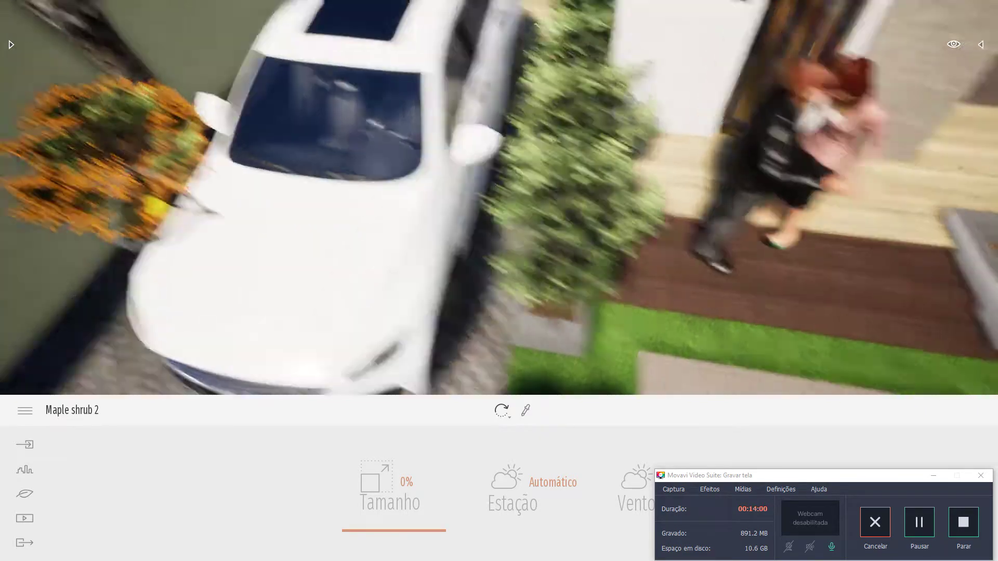
right_click_drag(245, 236, 645, 223)
scroll(463, 243, "down", 3)
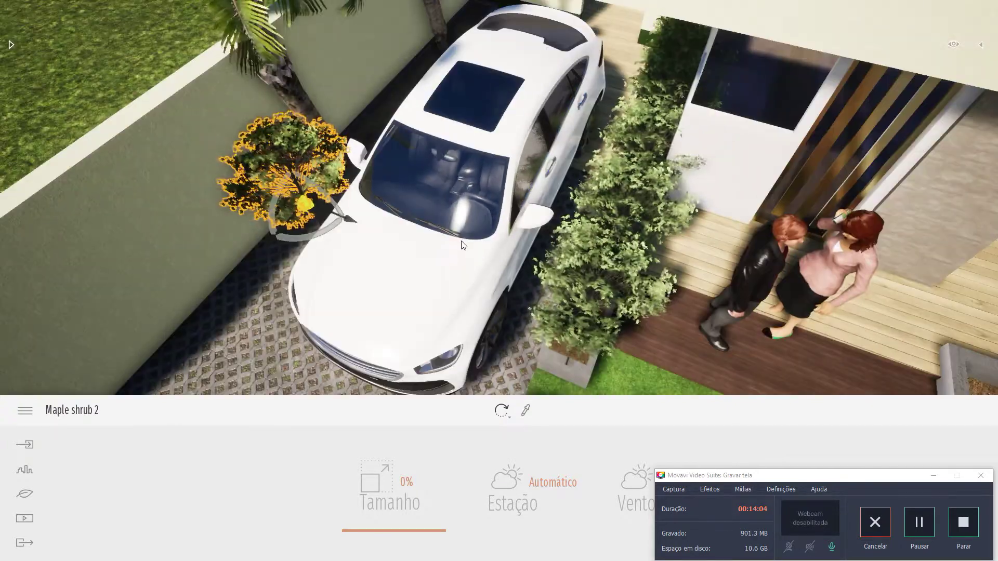
left_click(446, 263)
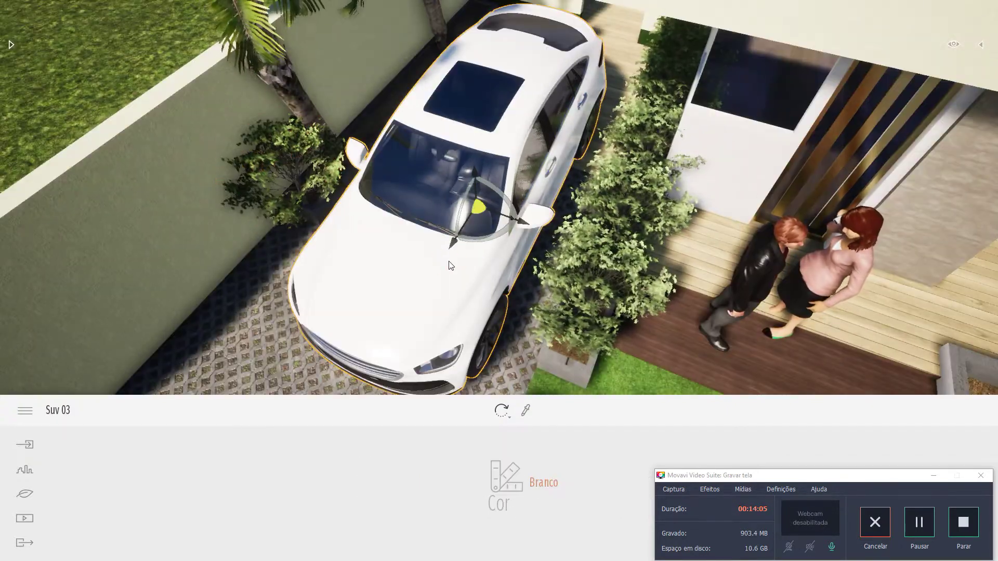
left_click(984, 46)
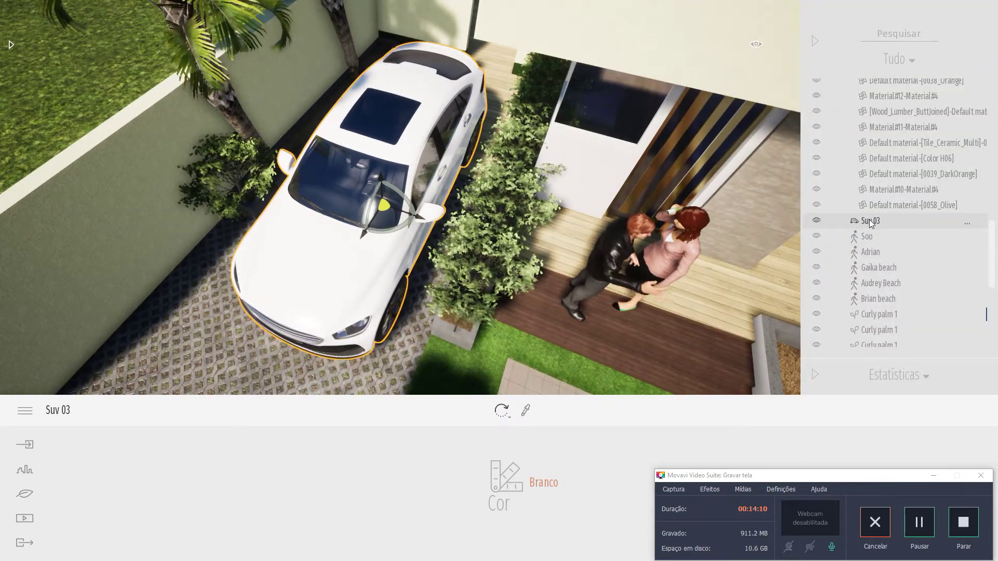
left_click(817, 222)
Step: Move the copied shrub along the driveway wall until it sits inside the planter's front end, and save the project
right_click_drag(400, 189, 240, 167)
key("w")
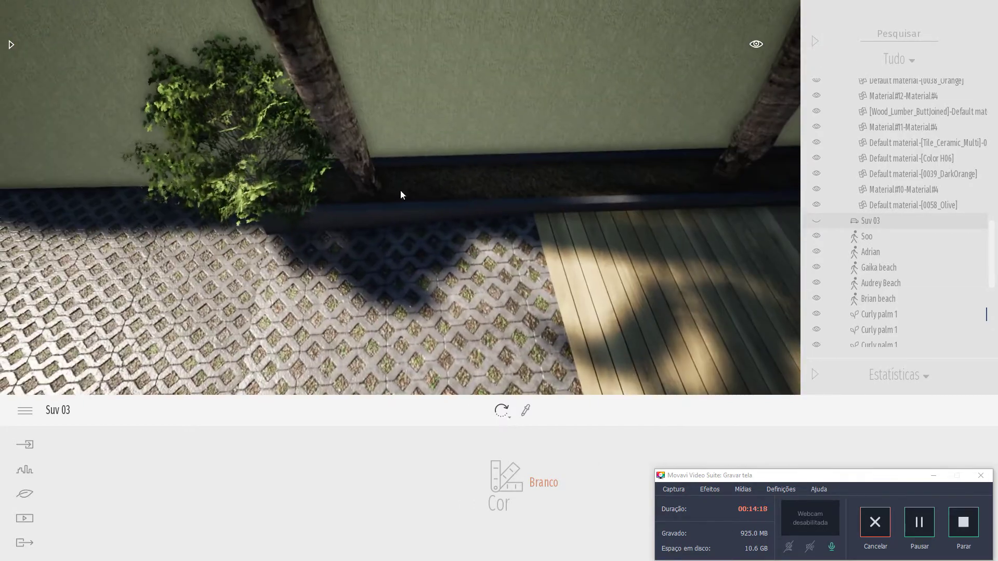
left_click(266, 215)
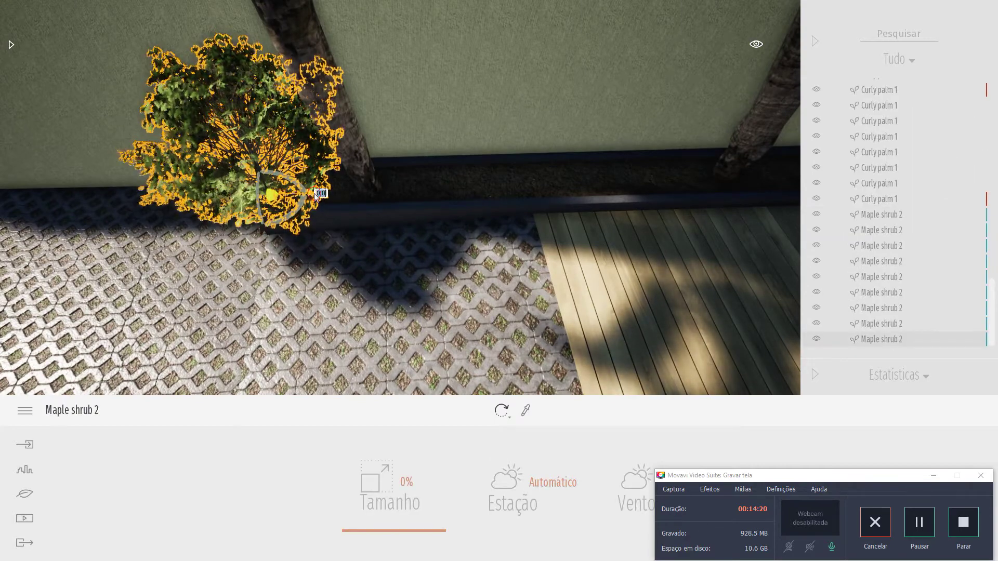
key("ctrl+s")
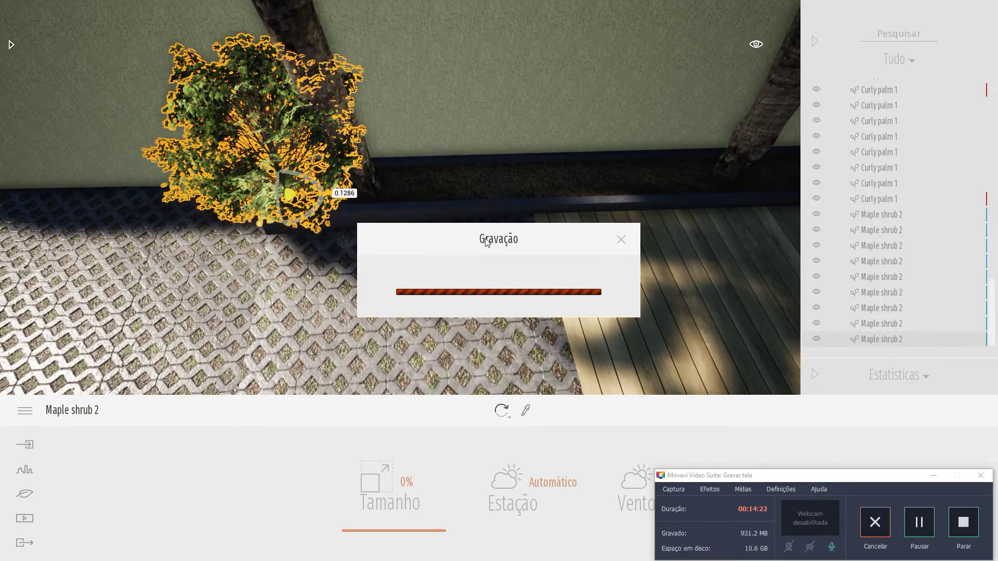
left_click_drag(328, 165, 359, 164)
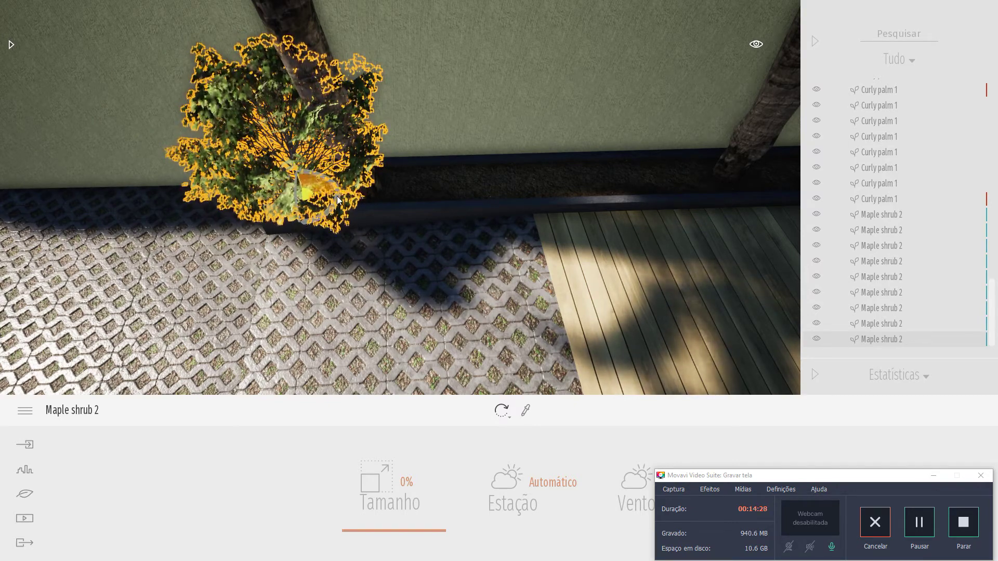
Step: Copy the shrub as two instances spaced 0.78 m along the driveway wall planter, and add one more instance behind them
left_click_drag(353, 193, 458, 190, "shift")
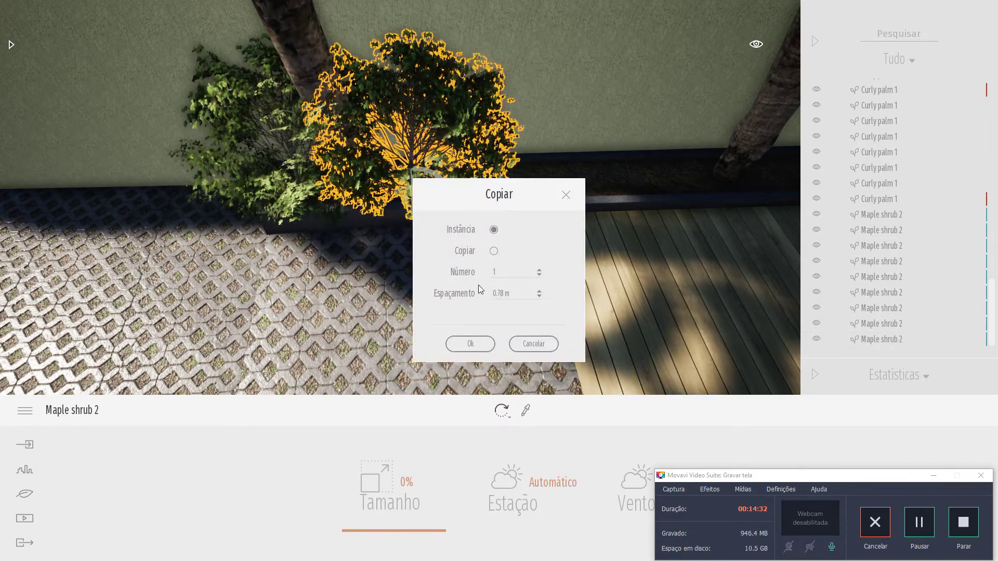
left_click(540, 270)
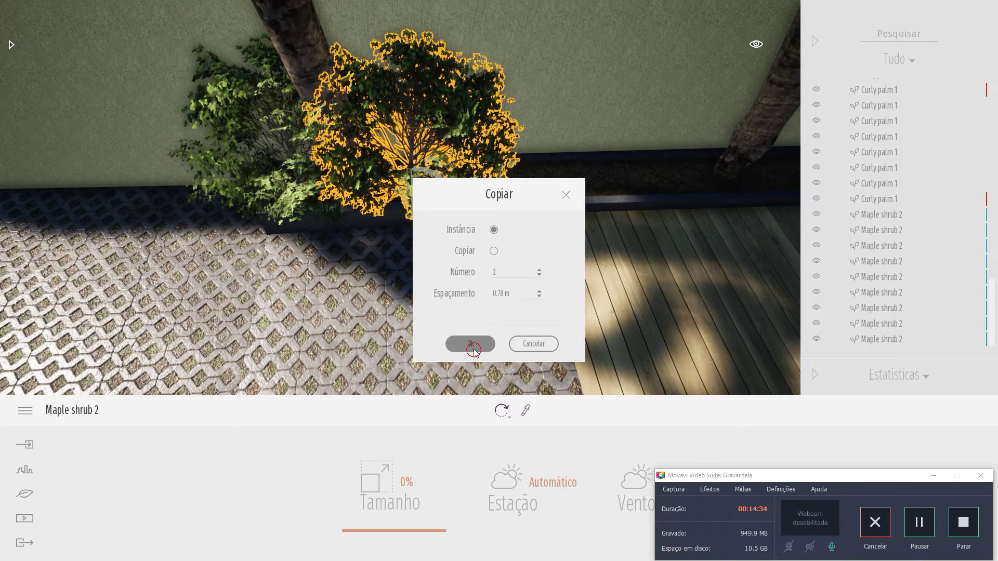
left_click(474, 352)
left_click(535, 195)
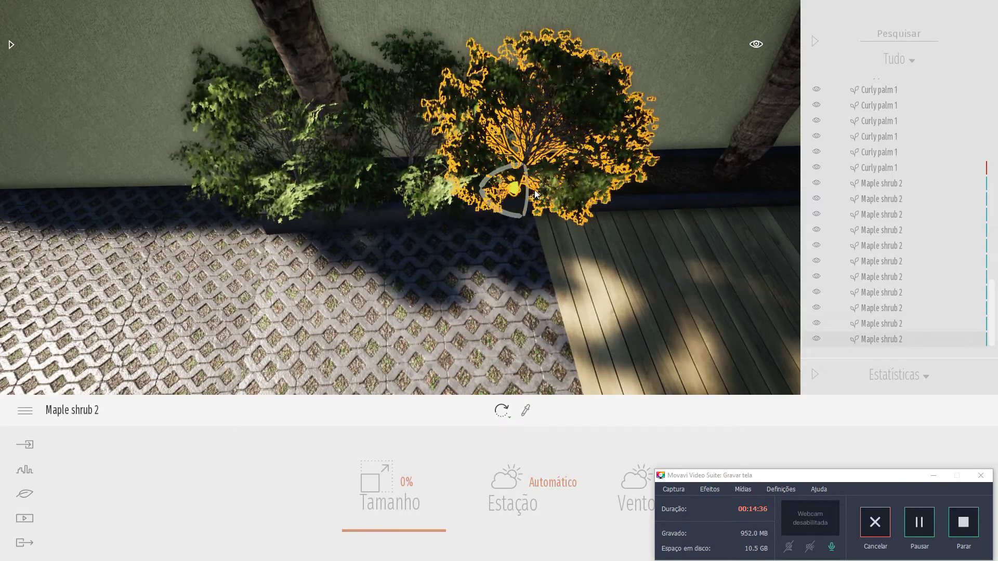
left_click_drag(473, 190, 576, 192)
left_click(476, 338)
Step: Copy the rearmost shrub in the driveway wall planter as one instance 0.89 m farther toward the back wall
middle_click_drag(704, 226, 275, 224)
left_click(705, 224)
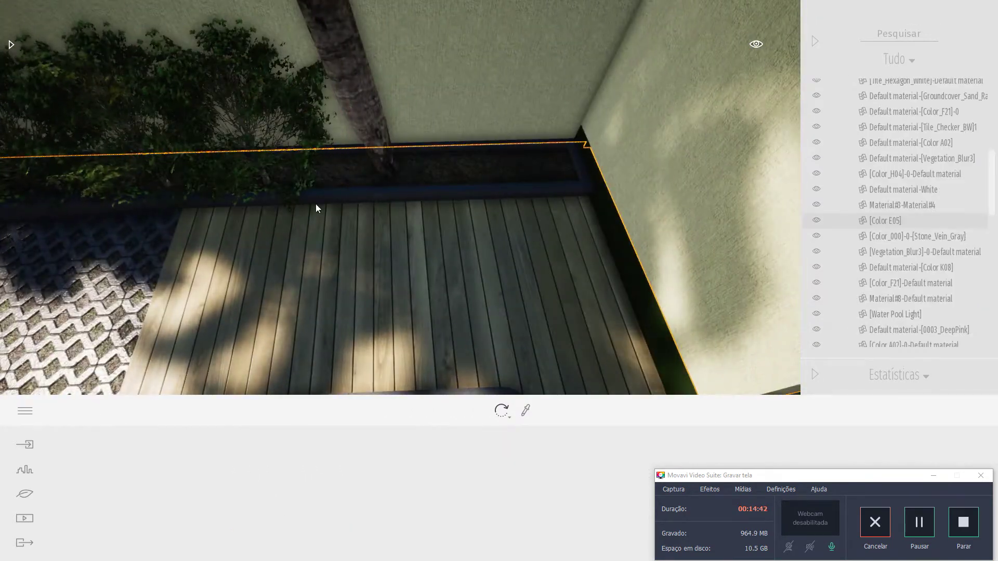
left_click(256, 129)
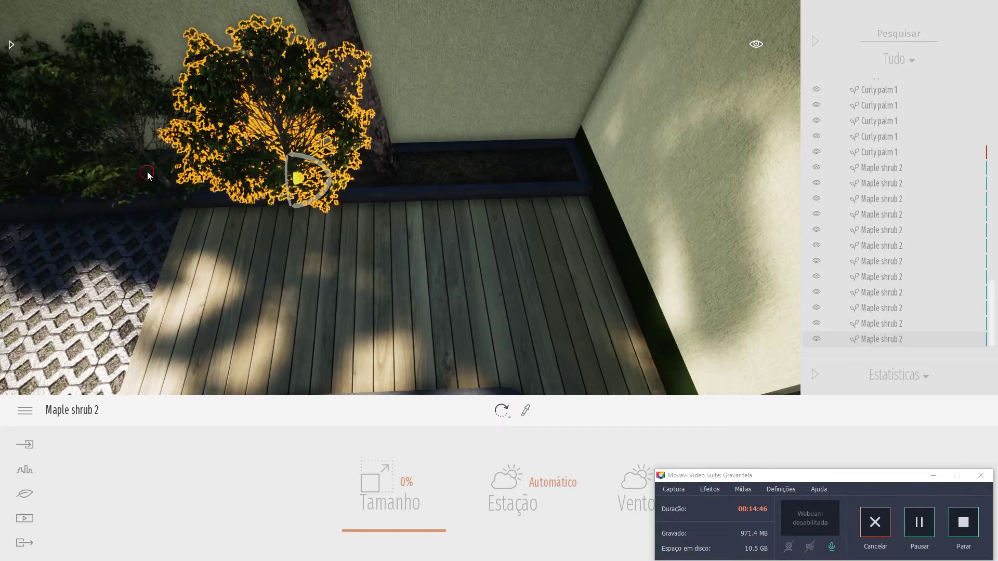
left_click(187, 194)
left_click_drag(187, 193, 347, 178)
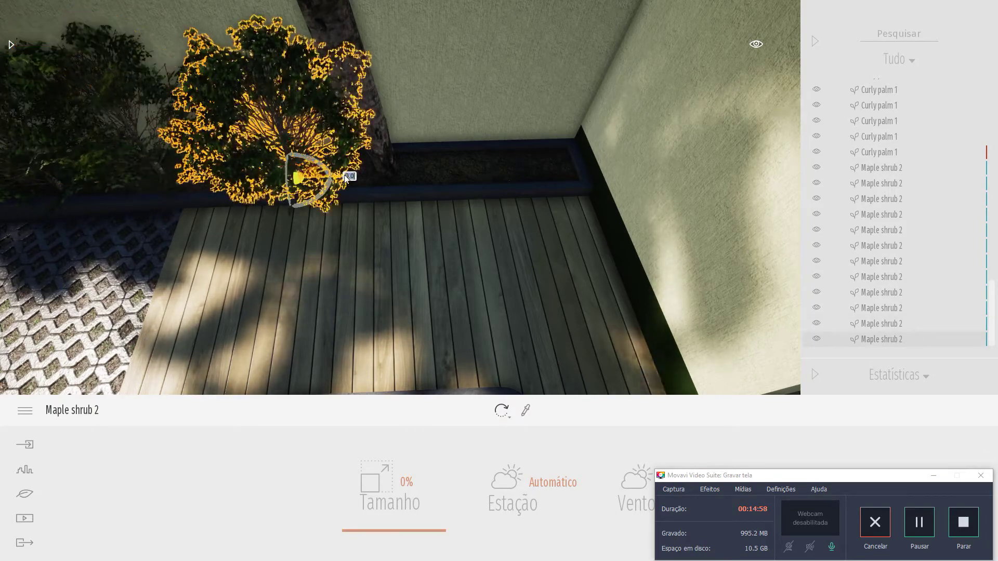
left_click_drag(387, 177, 459, 166, "alt")
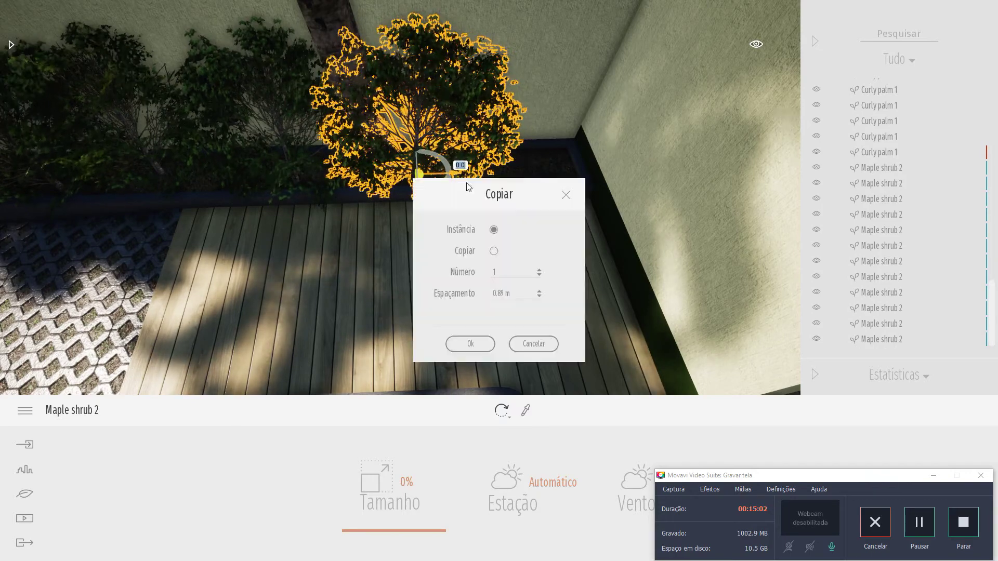
left_click(471, 343)
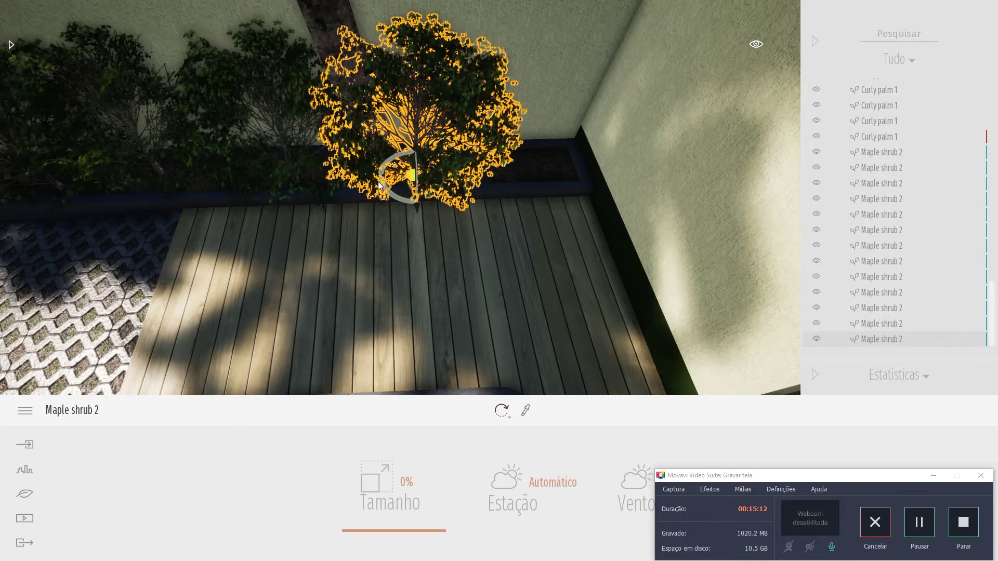
Step: Copy the rearmost Maple shrub as one more instance to fill the driveway wall planter's end at the back wall
left_click_drag(378, 179, 483, 169)
left_click(471, 344)
scroll(415, 228, "down", 2)
scroll(414, 225, "up", 2)
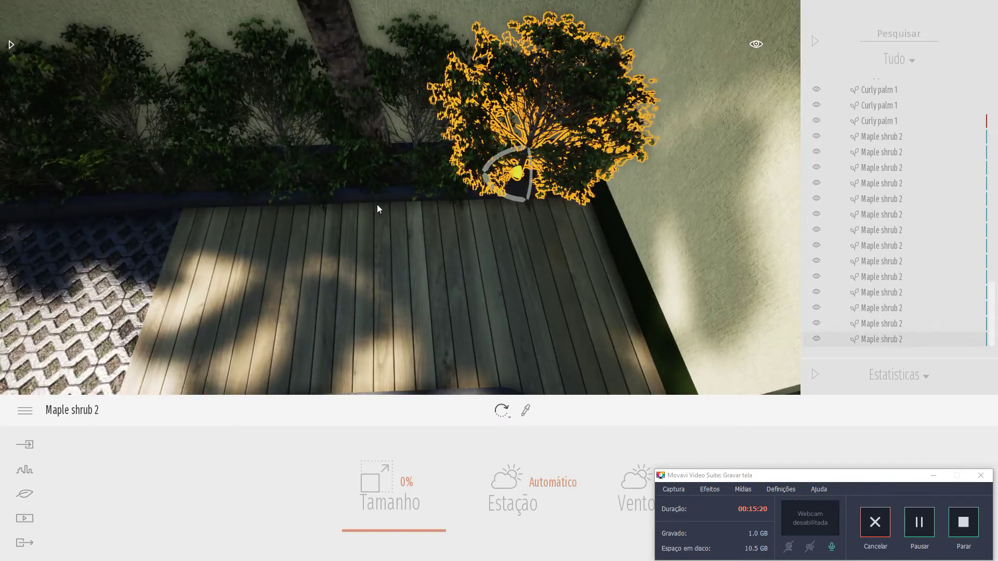
right_click_drag(414, 224, 383, 209)
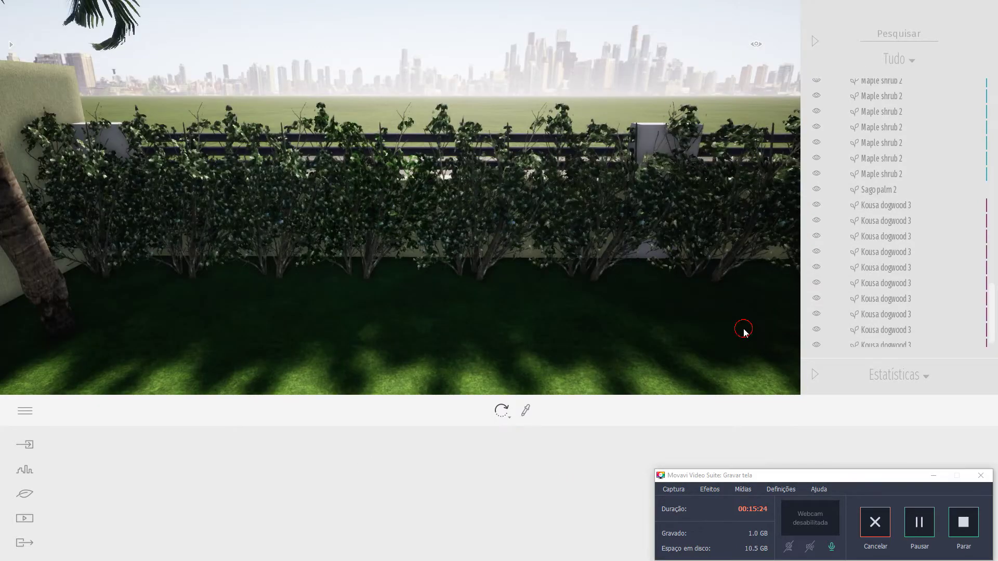
Step: Rotate the first Kousa dogwood of the fence hedge, beside the leaning palm and side wall, by 45 degrees
left_click(744, 331)
left_click(446, 42)
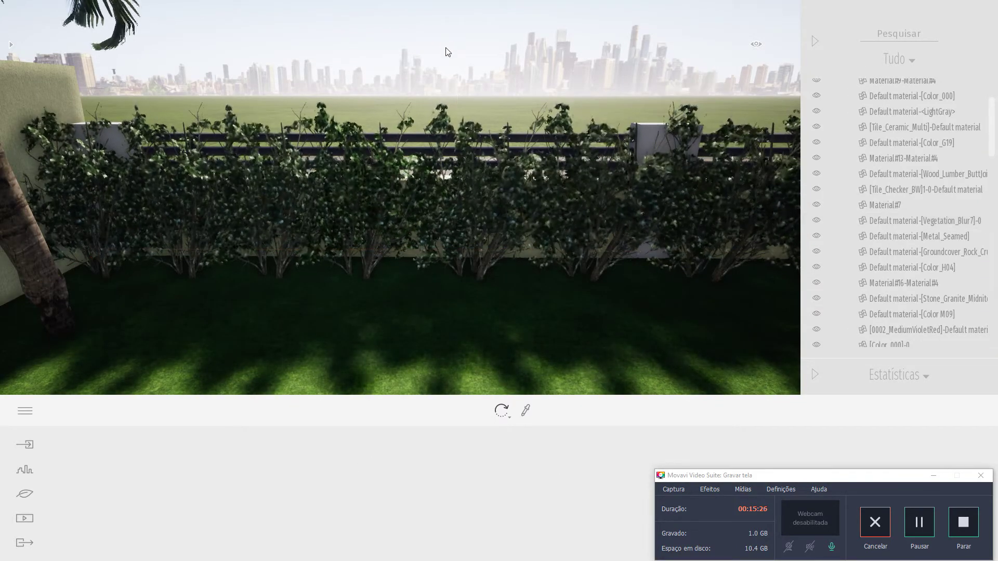
key("d")
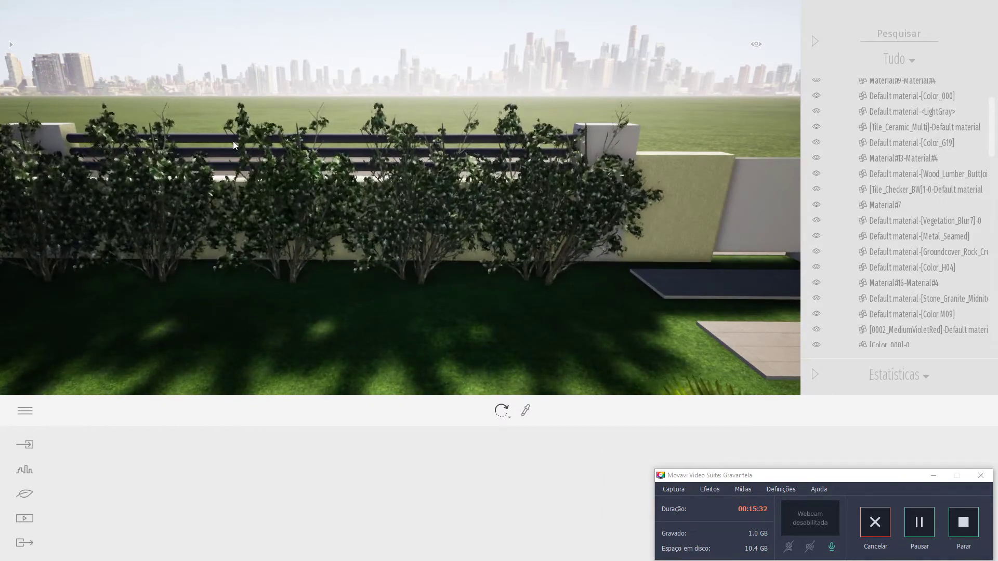
key("a")
key("a")
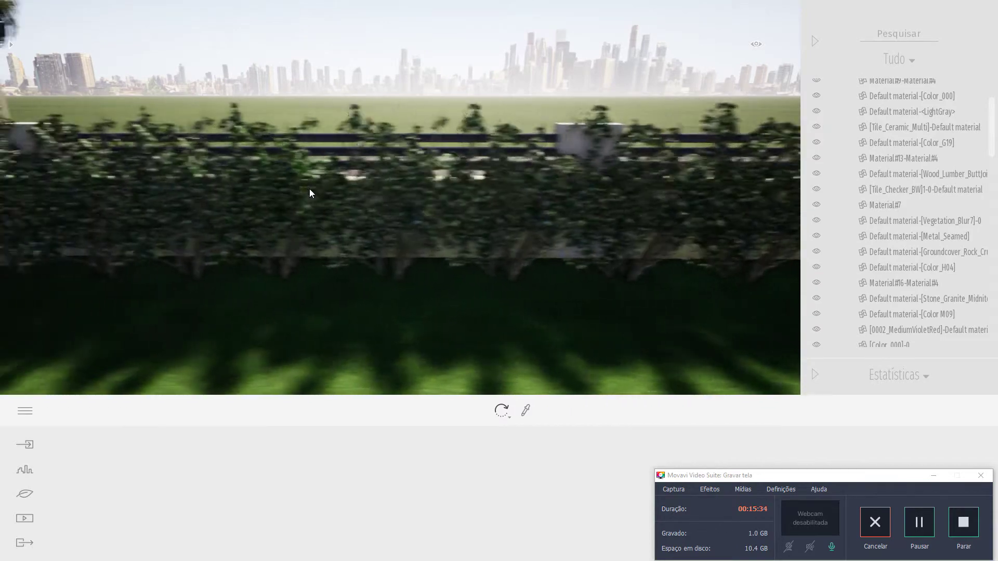
key("a")
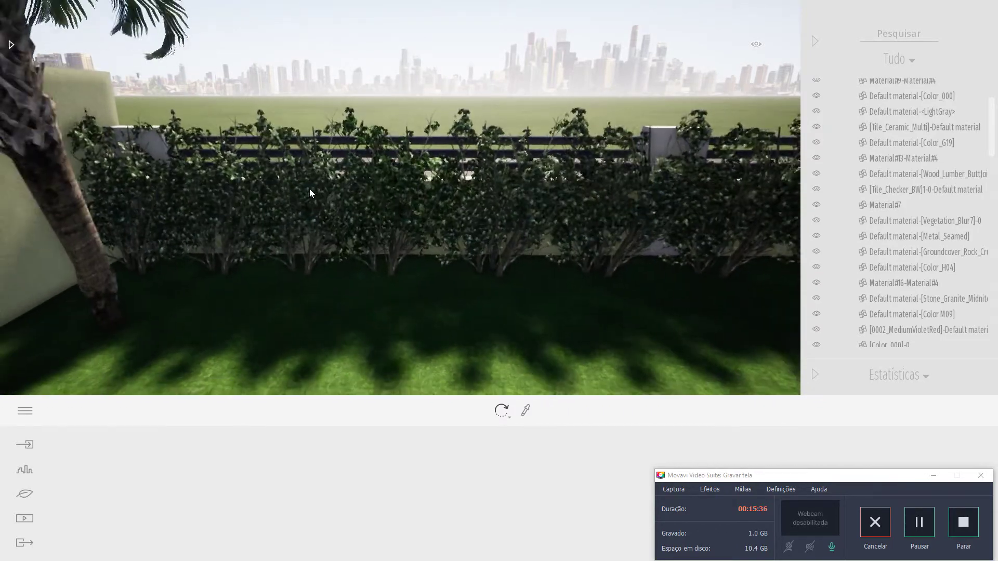
left_click(152, 252)
left_click(170, 278)
left_click_drag(155, 285, 133, 287)
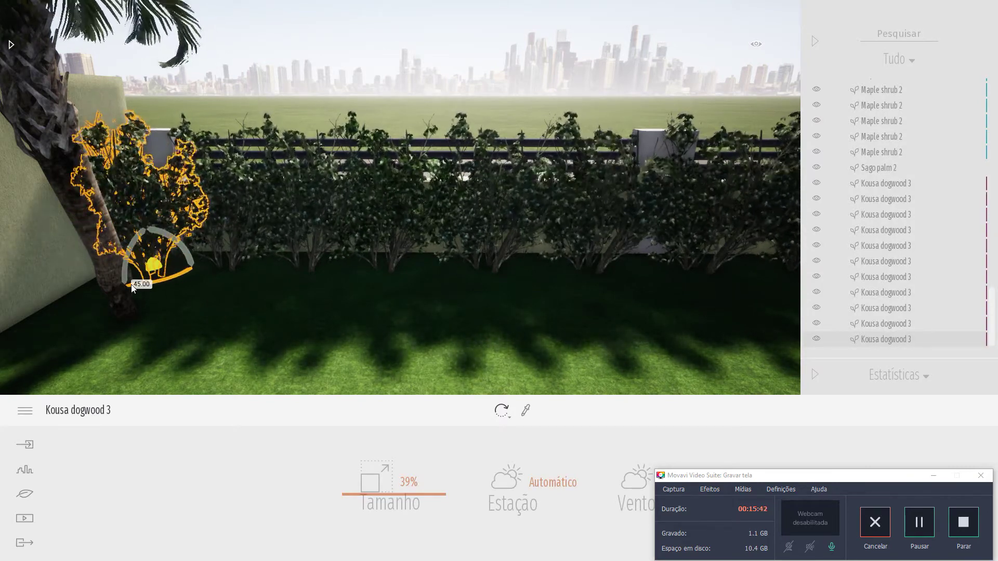
Step: Rotate the second to fifth Kousa dogwoods along the fence to different angles so the hedge looks less uniform
left_click(238, 258)
left_click_drag(236, 282, 221, 284)
left_click(314, 261)
left_click_drag(309, 284, 385, 287)
left_click(392, 268)
left_click(494, 258)
left_click_drag(485, 280, 449, 272)
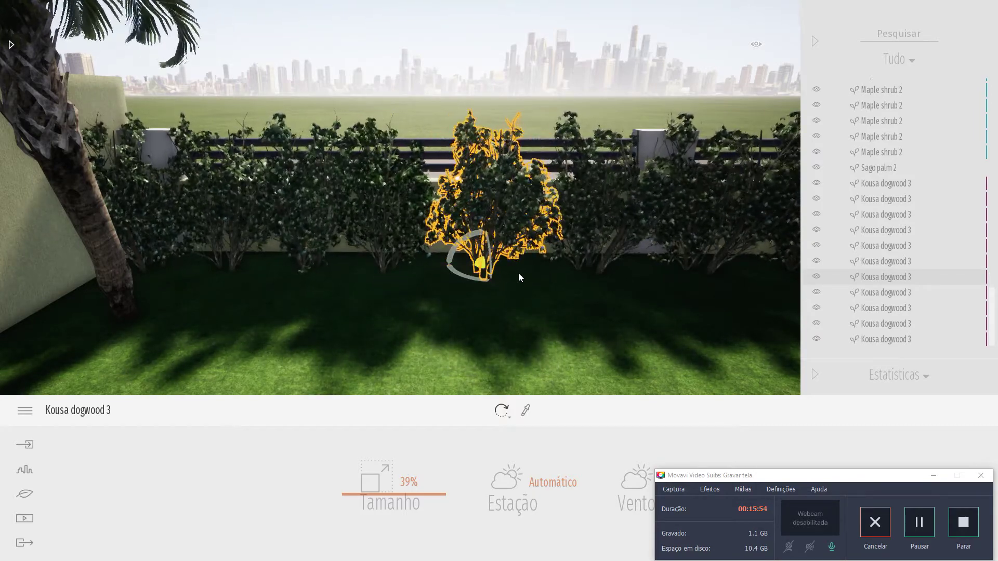
Step: Rotate the sixth Kousa dogwood in the fence hedge by 45 degrees, and turn the seventh to a different angle
key("f")
scroll(495, 251, "down", 3)
left_click(495, 252)
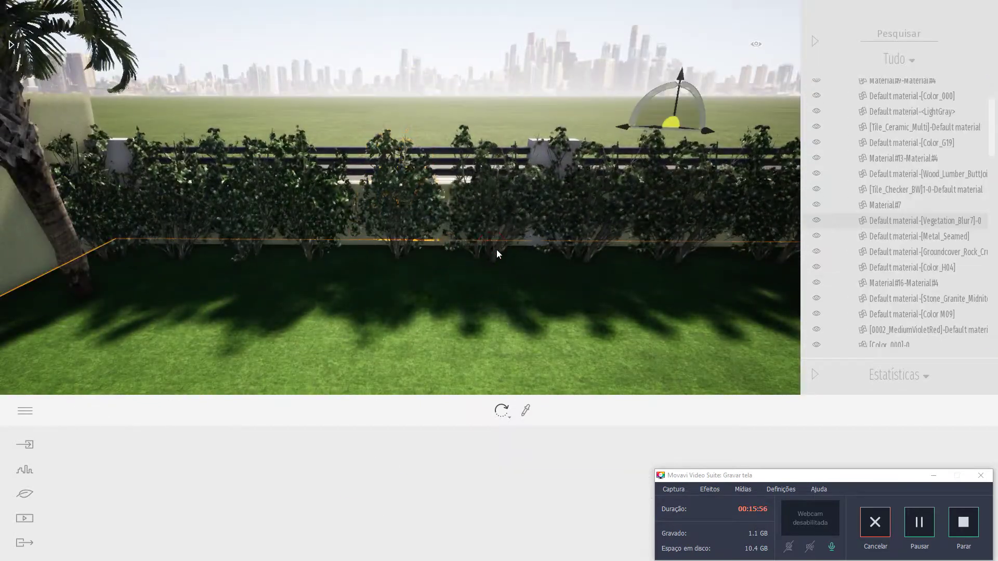
left_click(496, 259)
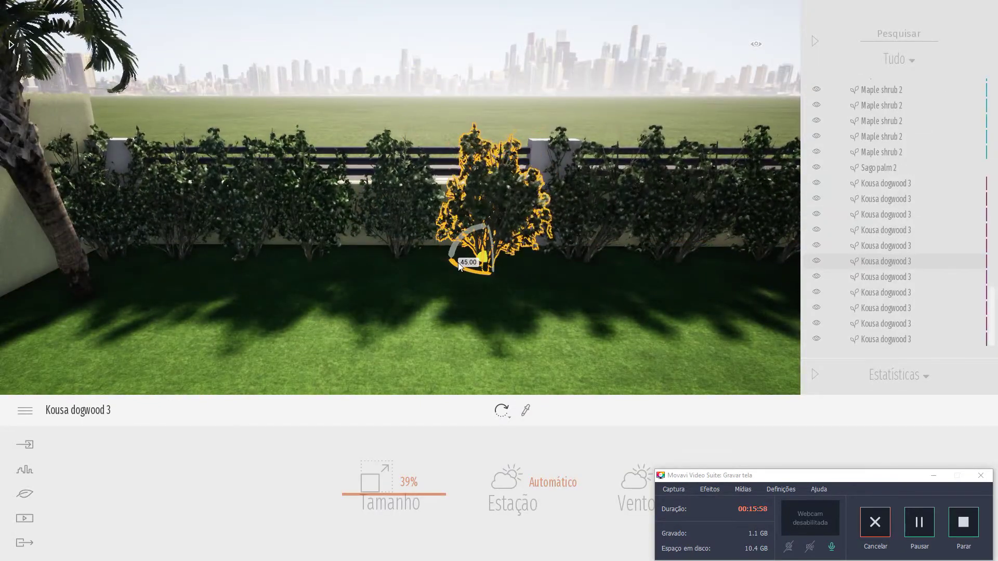
left_click(596, 244)
left_click_drag(554, 265, 578, 275)
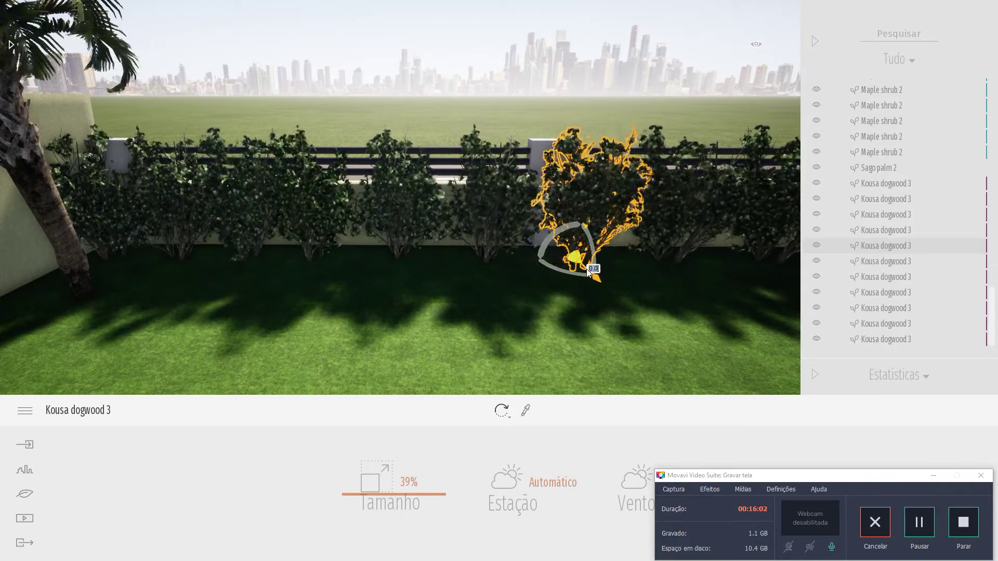
Step: Rotate the eighth and ninth Kousa dogwoods along the fence by -45 degrees each
key("d")
left_click(446, 238)
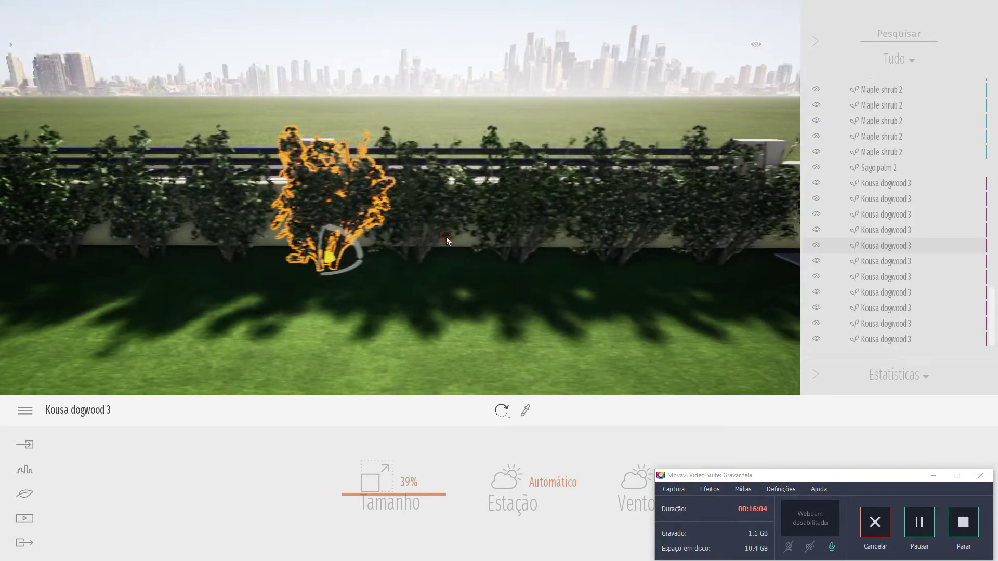
left_click_drag(390, 272, 414, 277)
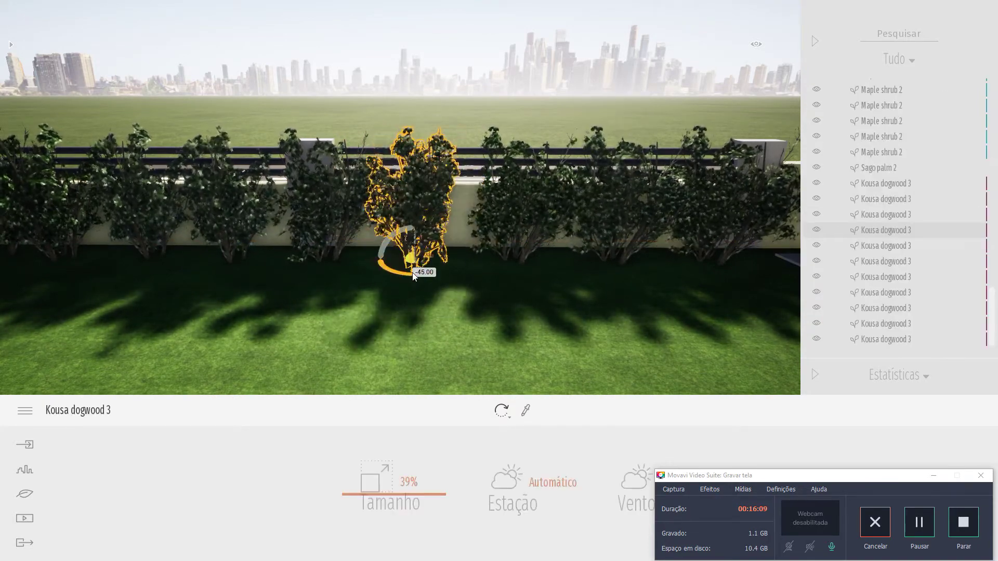
left_click(526, 237)
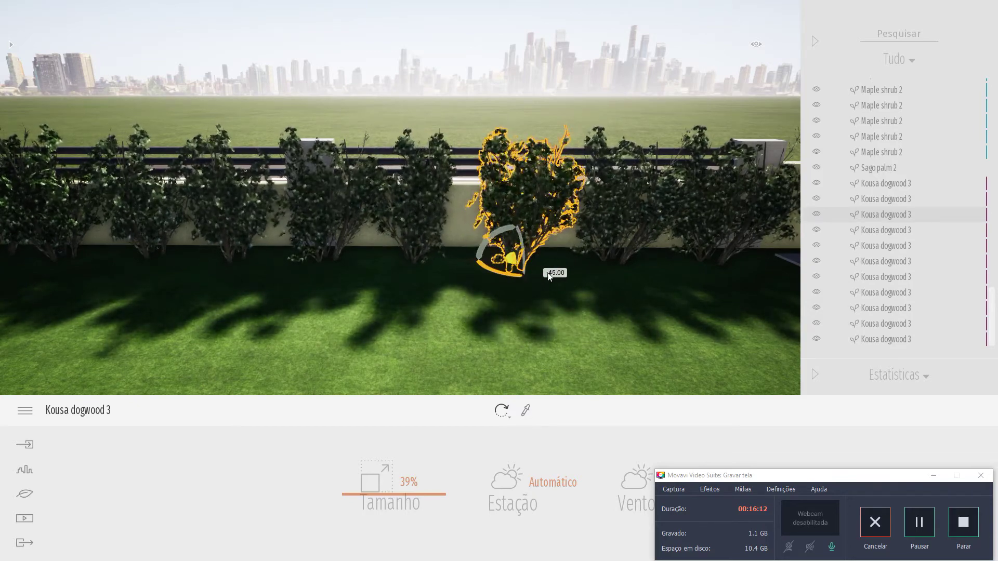
left_click_drag(548, 275, 566, 274)
Step: Rotate the last two Kousa dogwoods at the paved entrance end of the fence hedge to different angles
key("d")
left_click(524, 235)
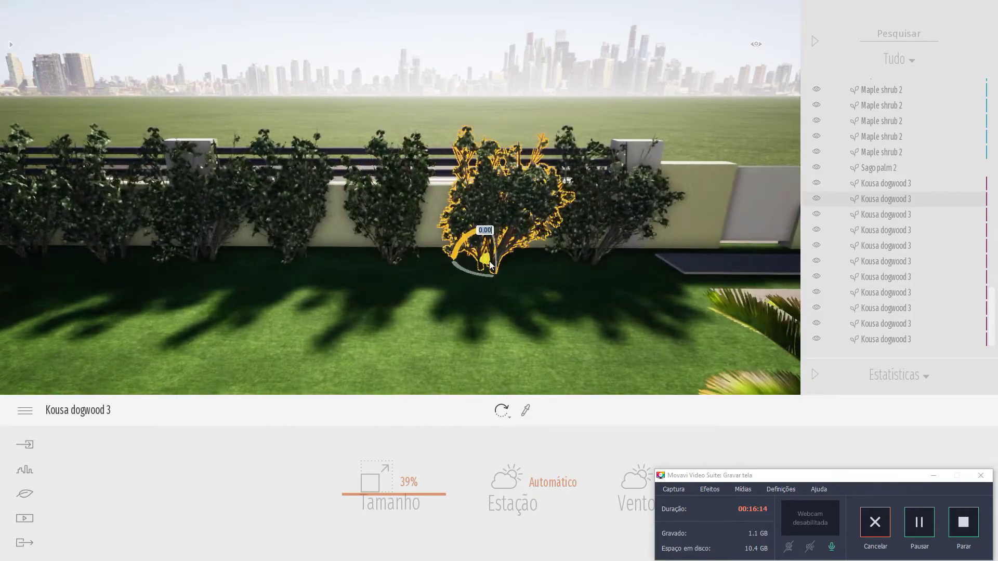
left_click_drag(480, 274, 515, 283)
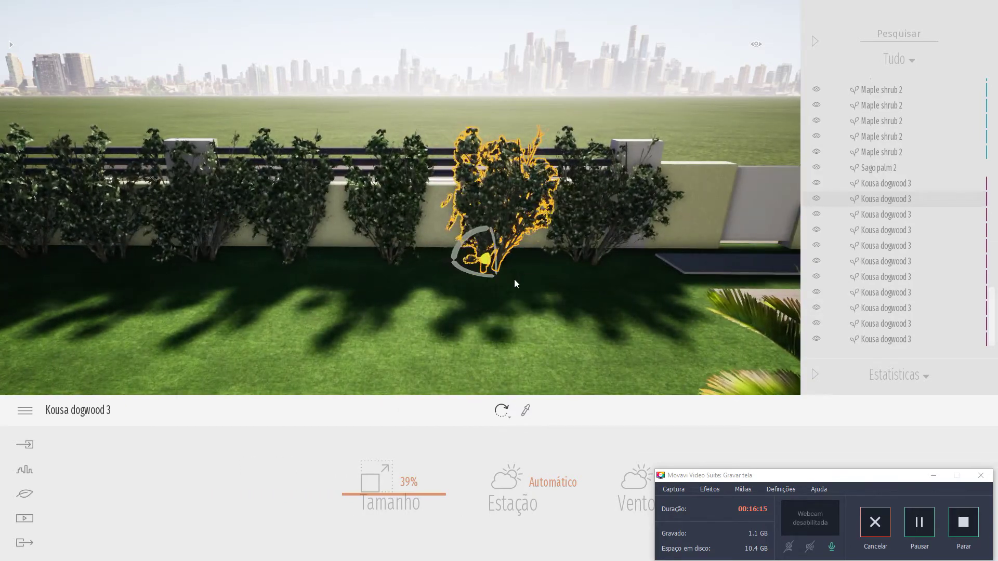
left_click(584, 254)
left_click_drag(580, 274, 551, 265)
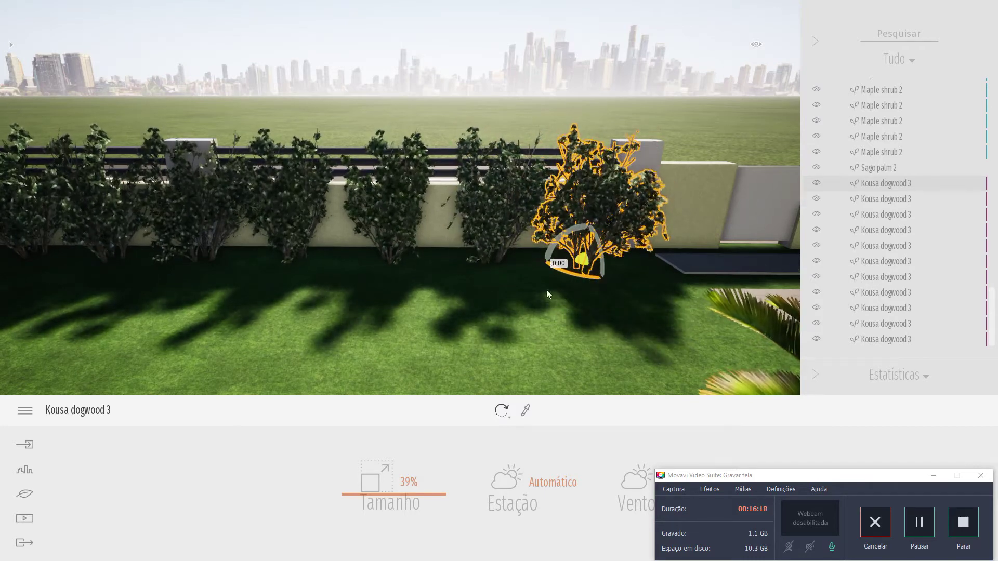
Step: Scale down the last Kousa dogwood at the entrance end, and enlarge the one beside it to a size of 48%
left_click(512, 410)
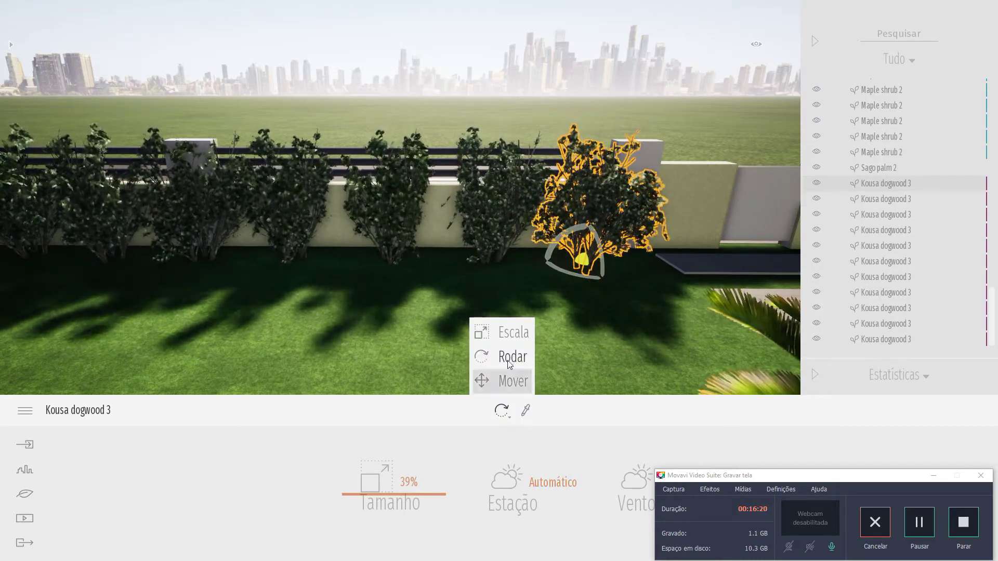
left_click(500, 333)
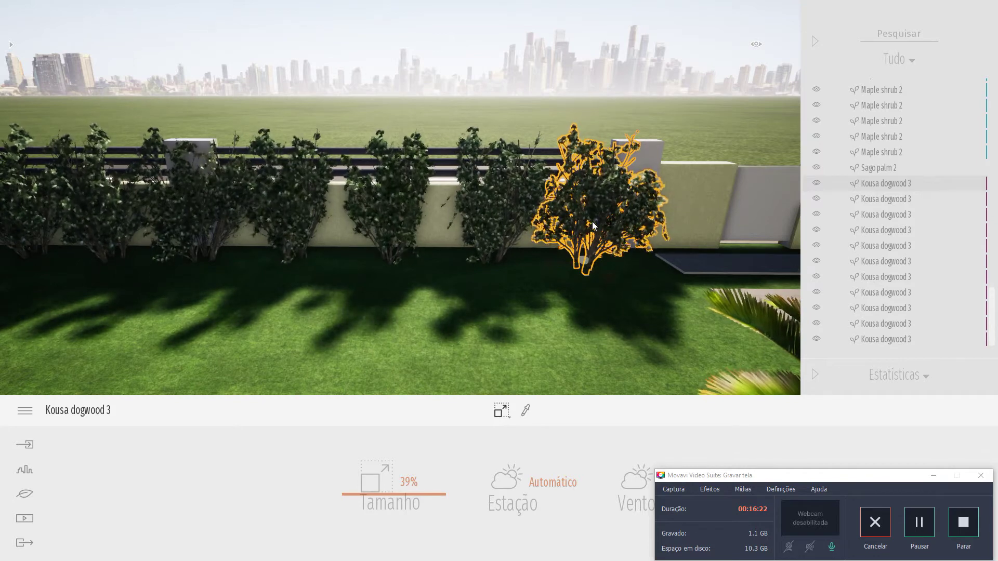
left_click(491, 252)
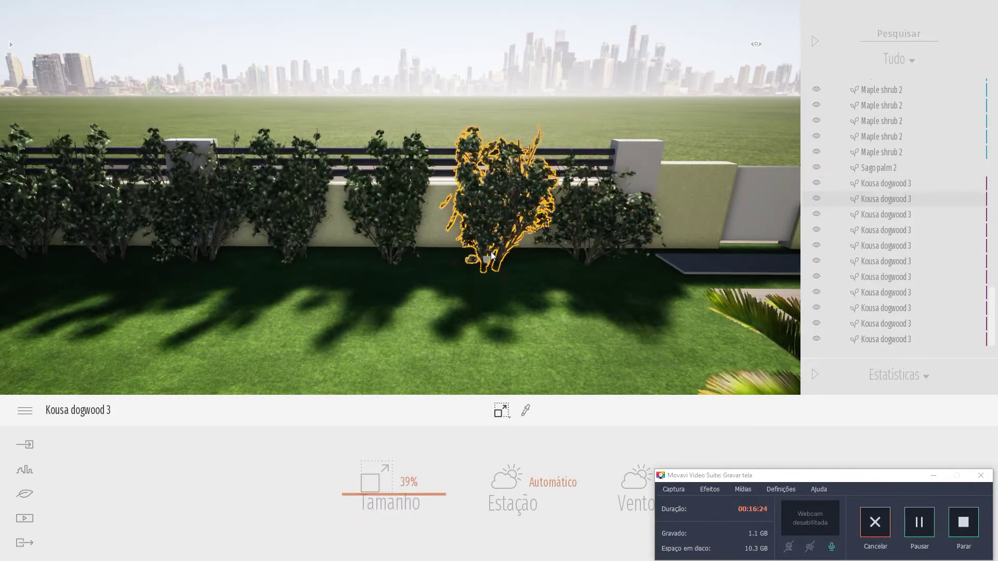
left_click_drag(489, 254, 393, 215)
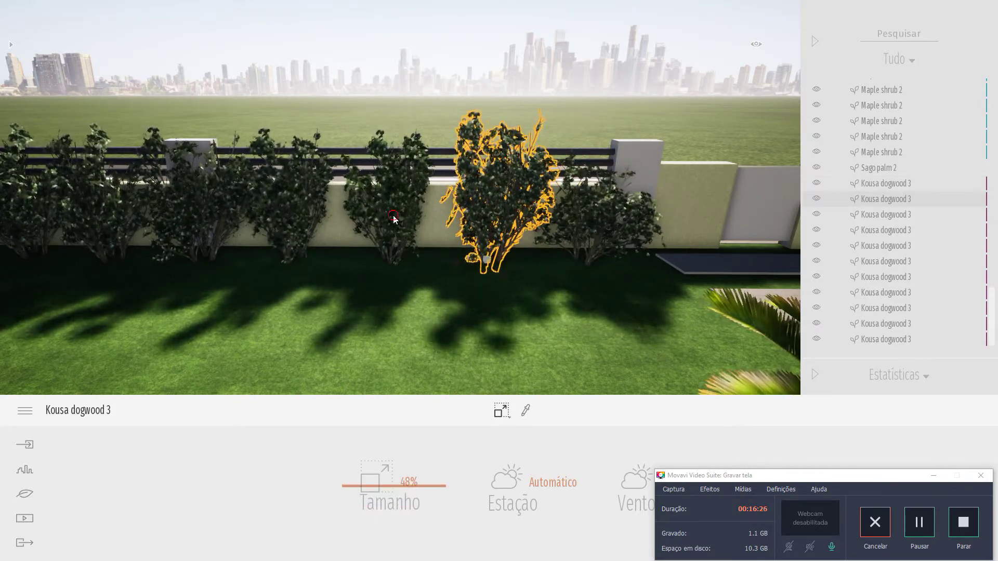
Step: Enlarge the ninth Kousa dogwood in the fence hedge slightly, and scale the eighth down to vary their heights
left_click(393, 215)
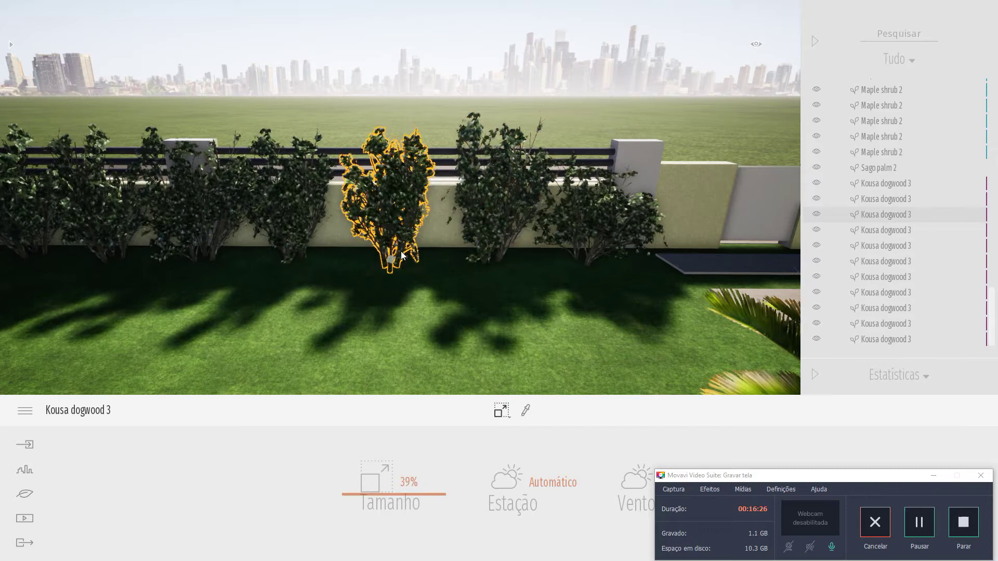
left_click(329, 218)
left_click_drag(289, 226, 289, 237)
Step: Scale the sixth Kousa dogwood down slightly, the fifth to a size of 17% and the second to 27%
left_click(117, 251)
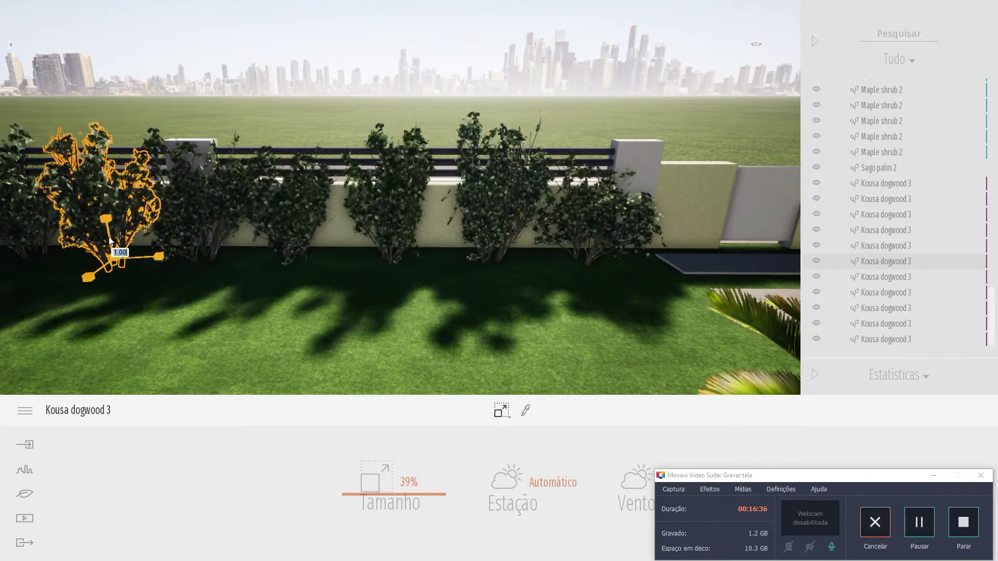
middle_click_drag(109, 240, 481, 227)
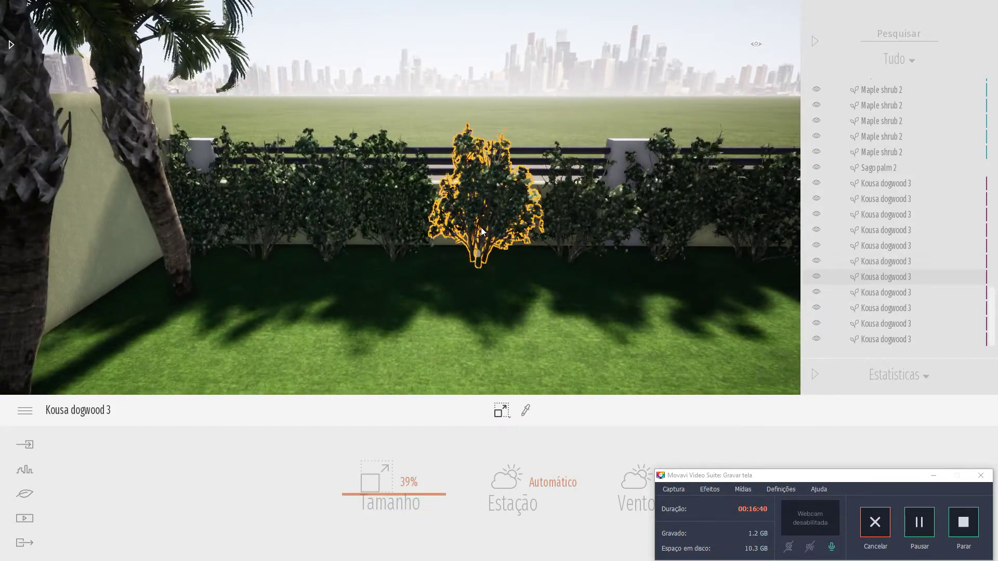
left_click_drag(480, 225, 479, 252)
left_click(393, 242)
mouse_move(397, 258)
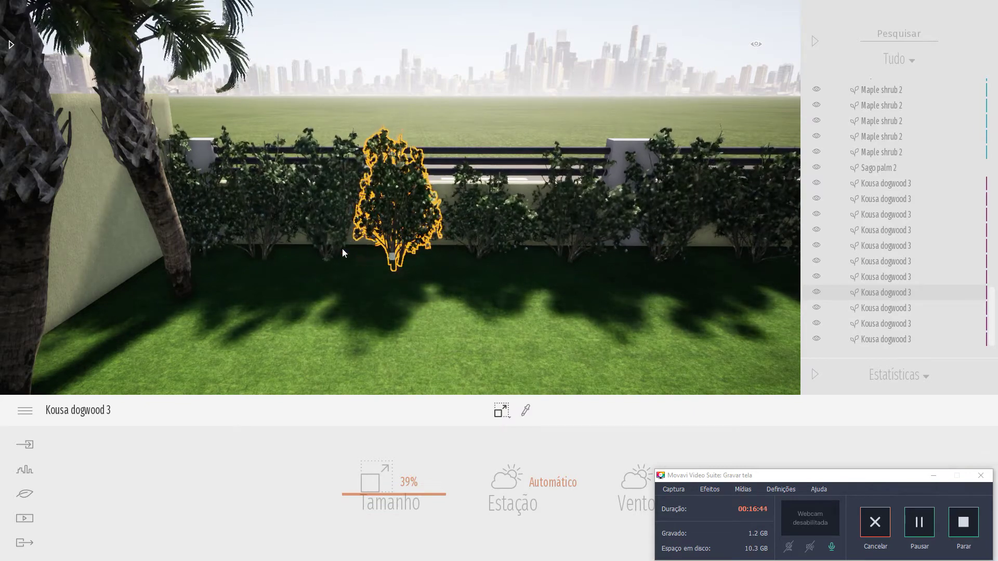
left_click(307, 211)
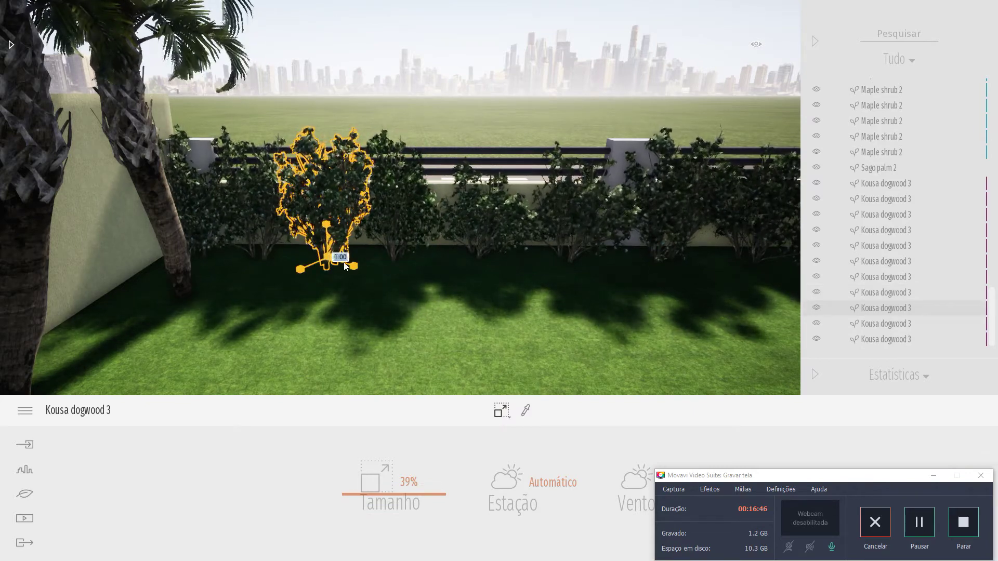
left_click(266, 207)
left_click_drag(252, 226, 196, 195)
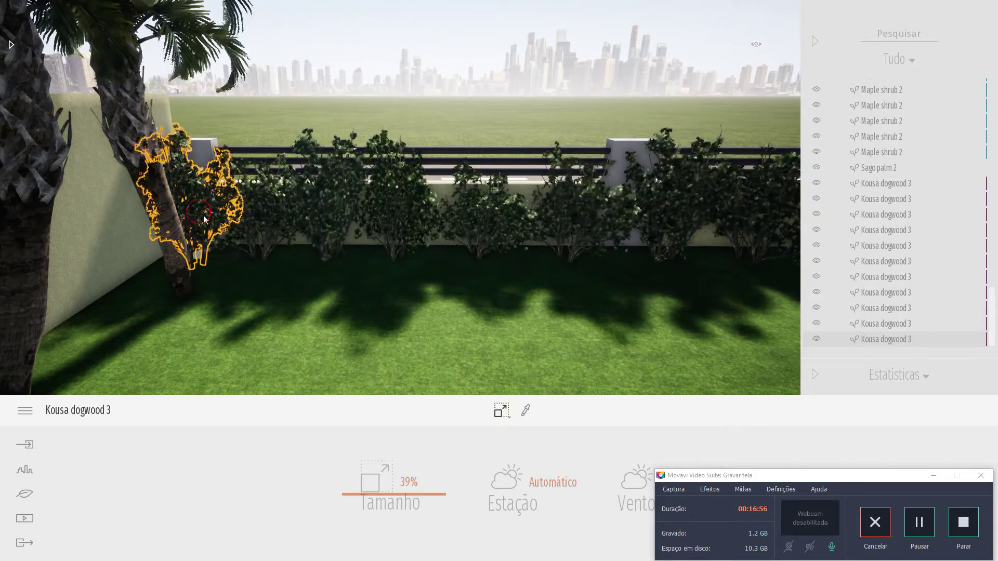
Step: Move the second and third Kousa dogwoods slightly along the fence to adjust the hedge spacing
left_click(505, 415)
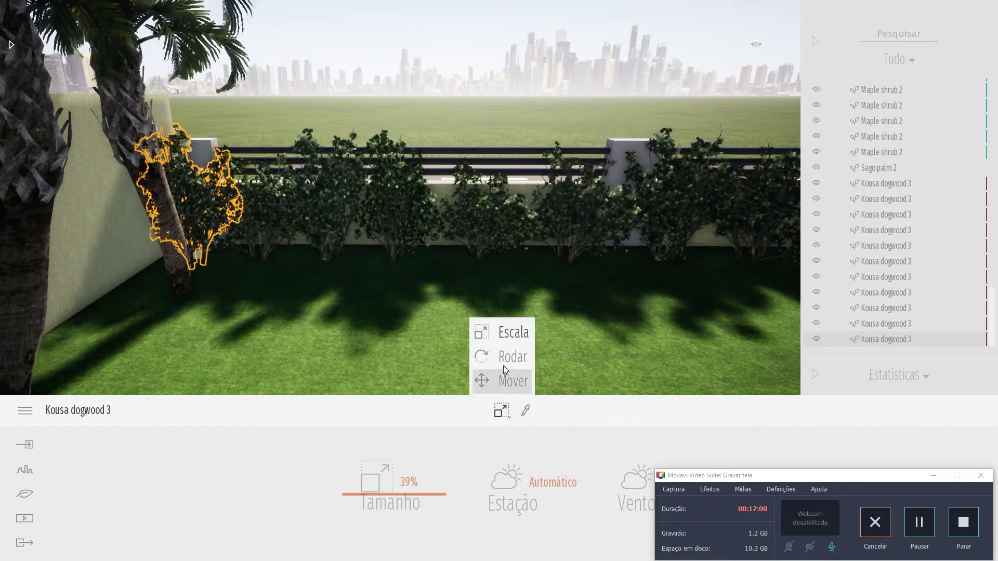
left_click(498, 381)
left_click(269, 264)
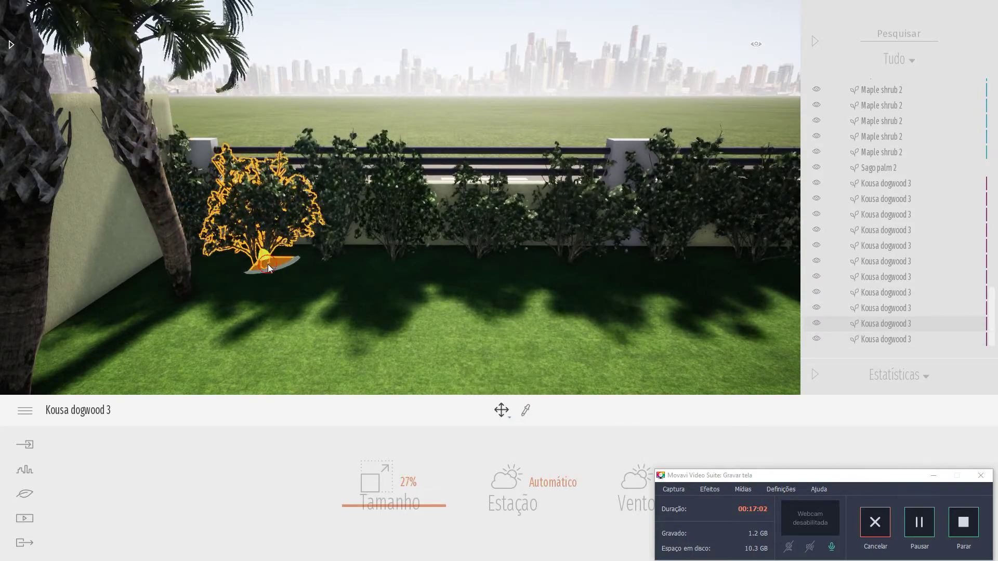
left_click(297, 260)
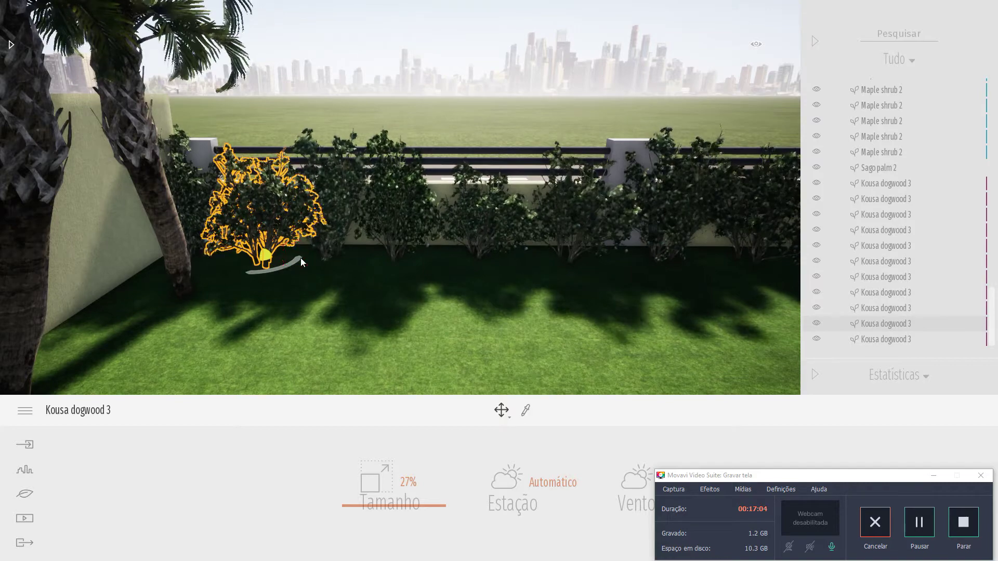
left_click(286, 254)
left_click(271, 219)
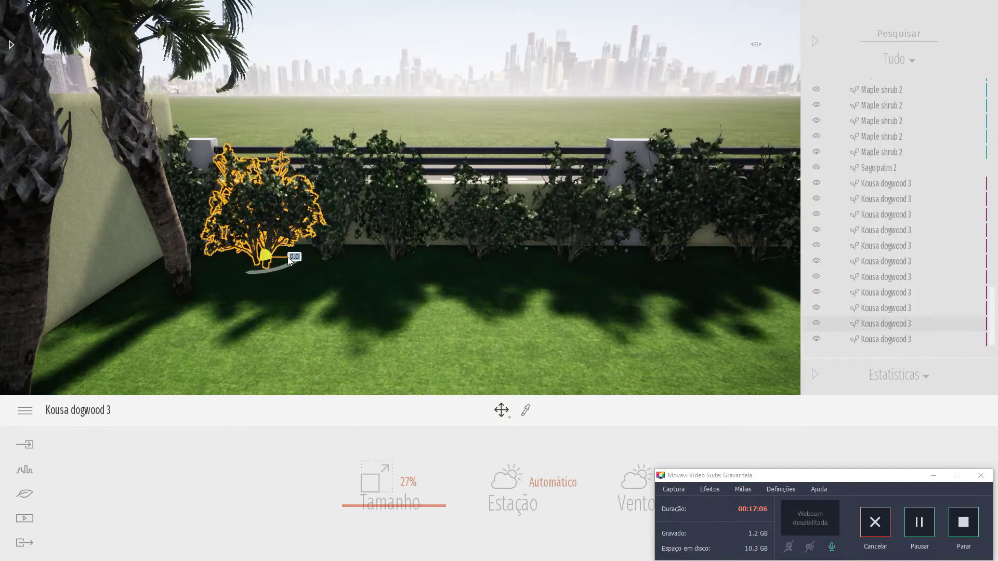
left_click(352, 259)
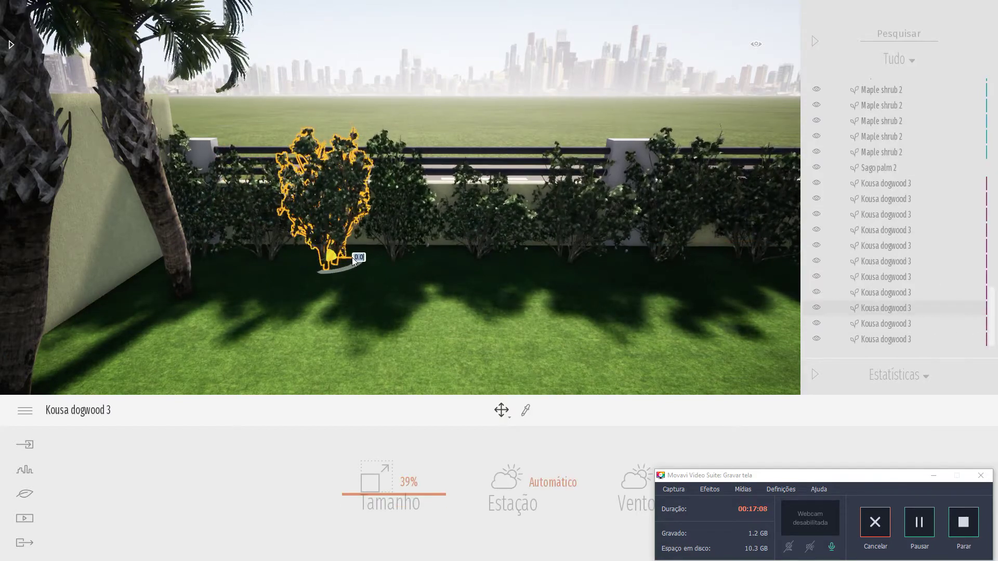
Step: Move the fourth Kousa dogwood slightly along the fence and adjust the position of the fifth beside it
left_click(415, 255)
mouse_move(416, 258)
left_mouse_down()
mouse_move(444, 258)
mouse_move(432, 257)
left_mouse_up()
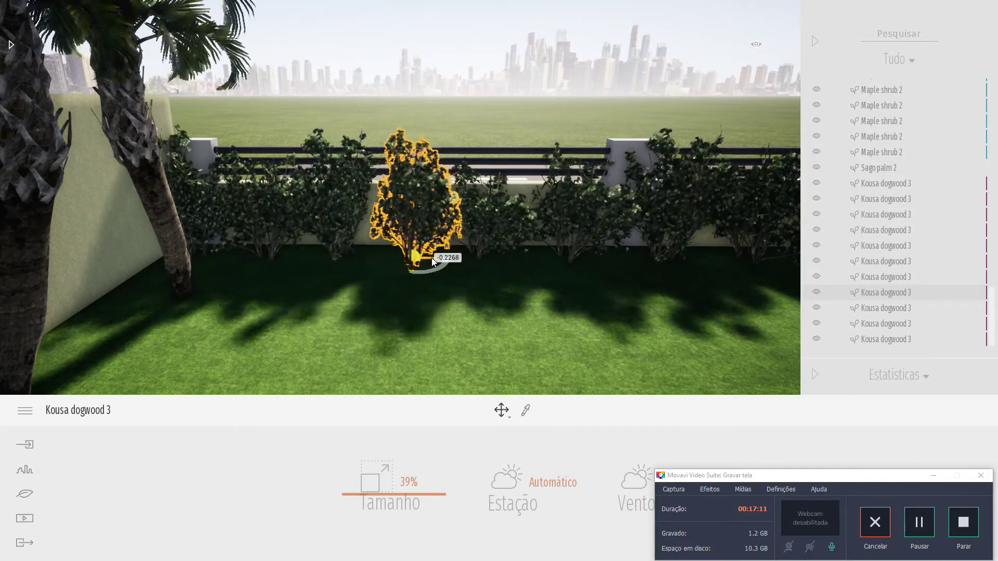
left_click(489, 251)
left_click_drag(450, 254, 542, 251)
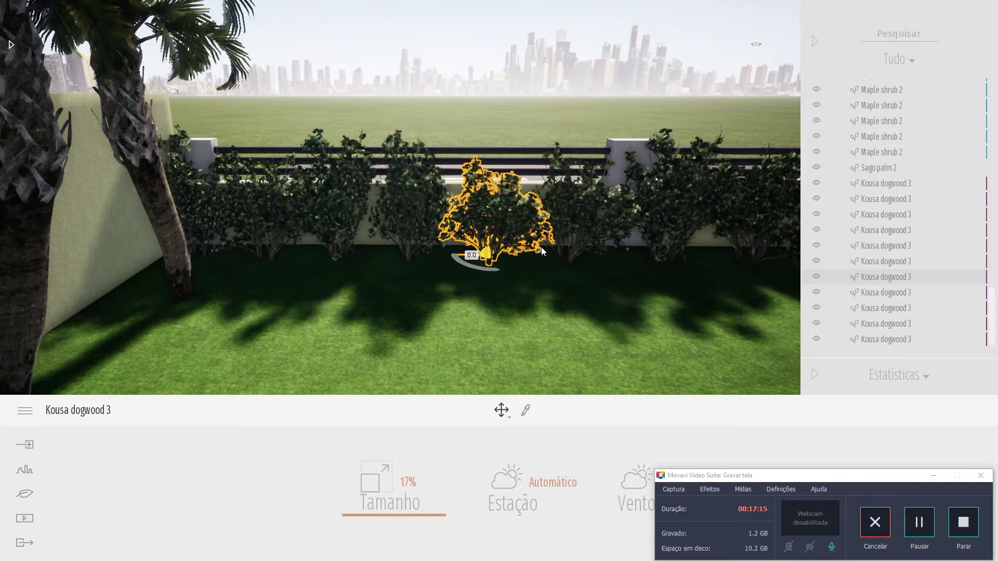
Step: Move the sixth and seventh Kousa dogwoods slightly along the fence to even out the hedge spacing
left_click(571, 255)
left_click(568, 256)
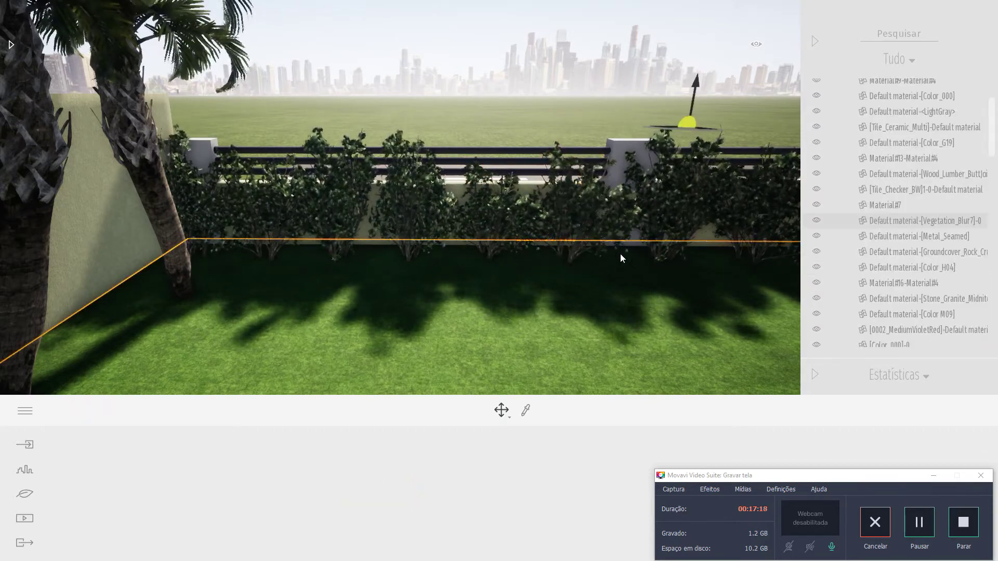
left_click(571, 250)
left_click_drag(544, 258, 642, 255)
key("d")
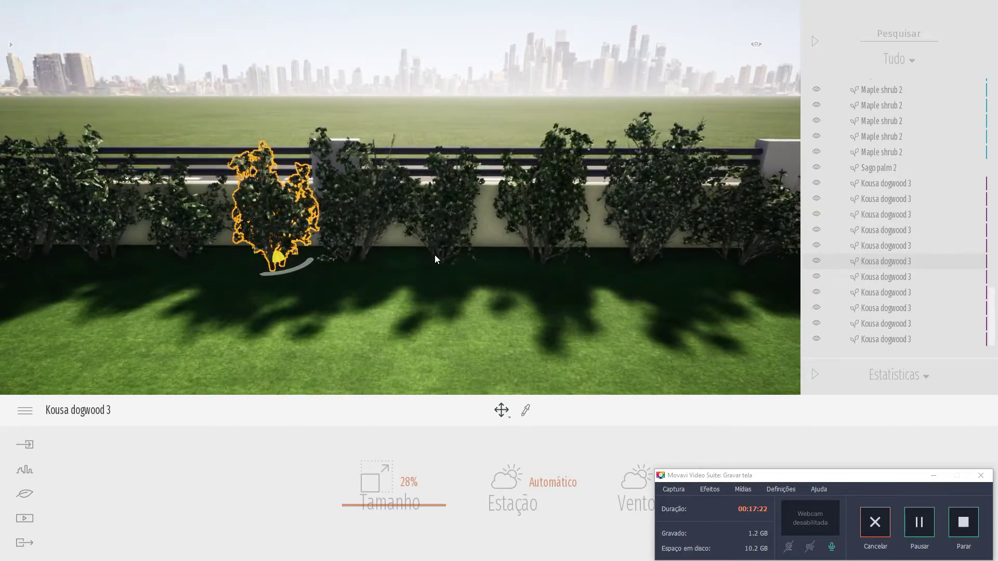
key("d")
left_click(363, 245)
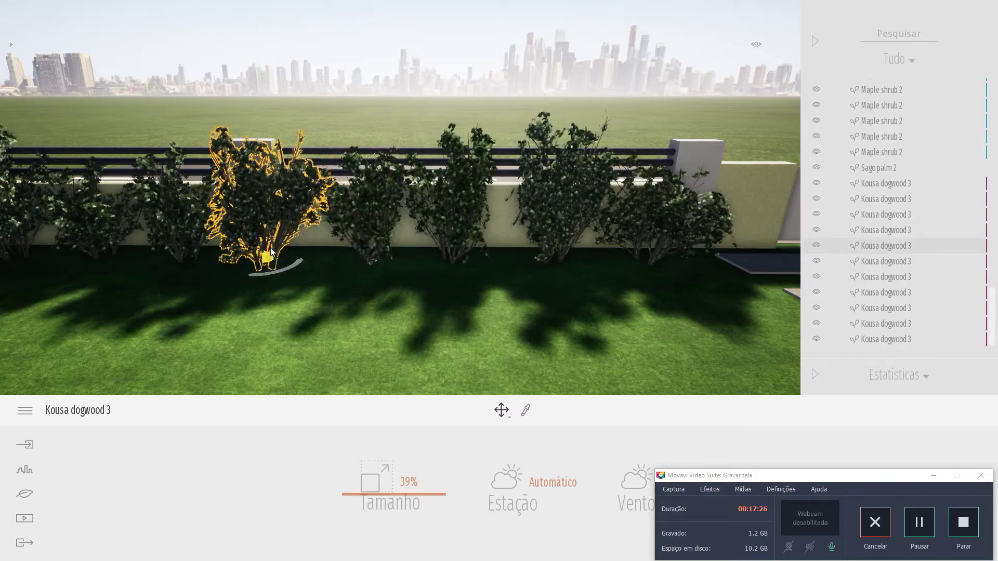
left_click(285, 262)
left_click(285, 261)
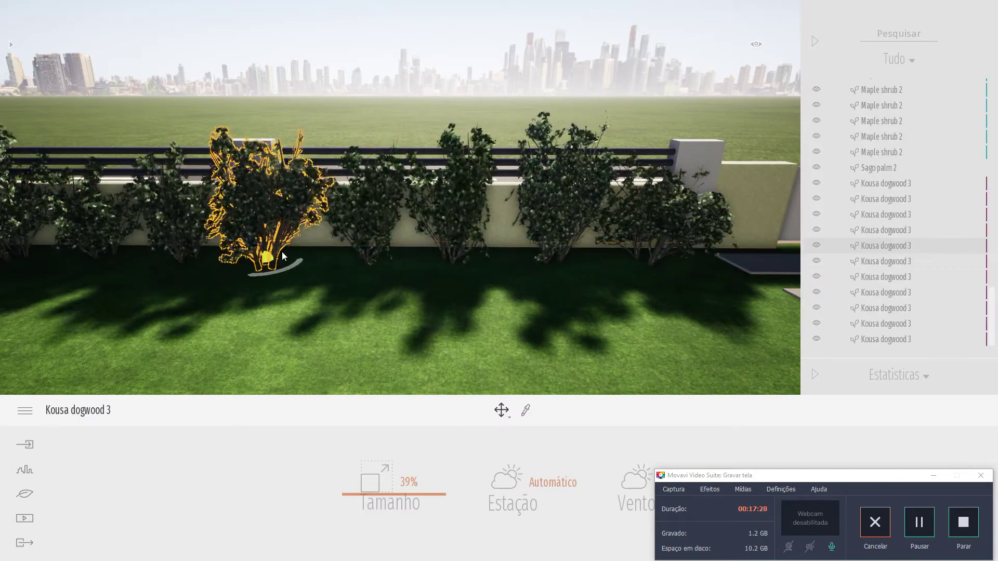
left_click_drag(292, 261, 307, 262)
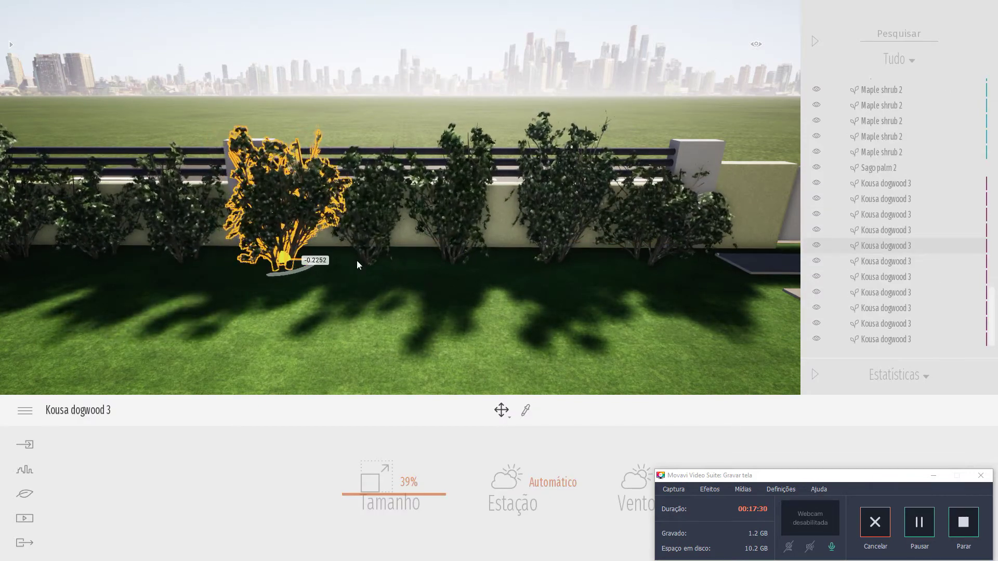
Step: Shift the ninth Kousa dogwood about 0.12 along the fence and move the eighth slightly towards it
left_click(539, 252)
left_click(476, 251)
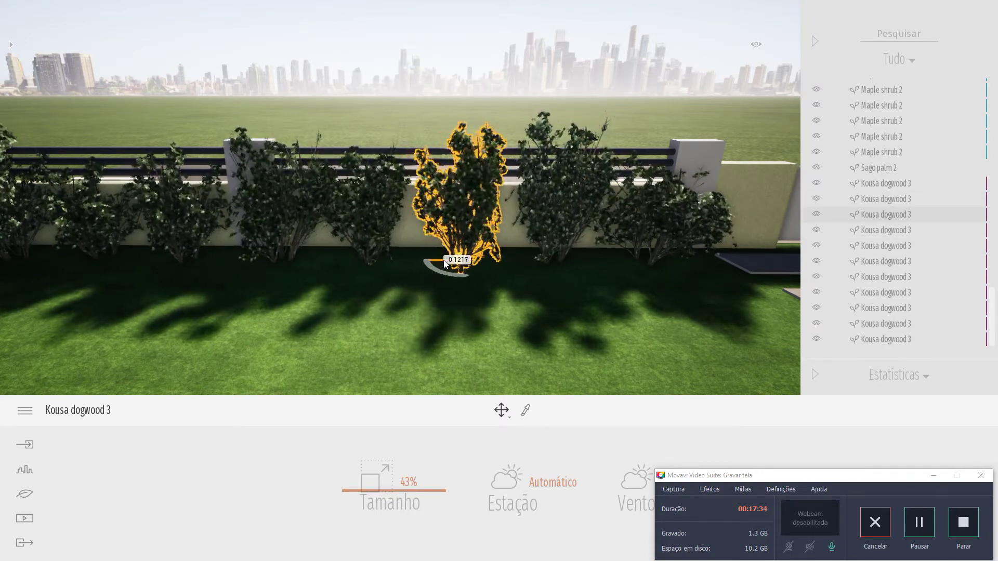
left_click(383, 261)
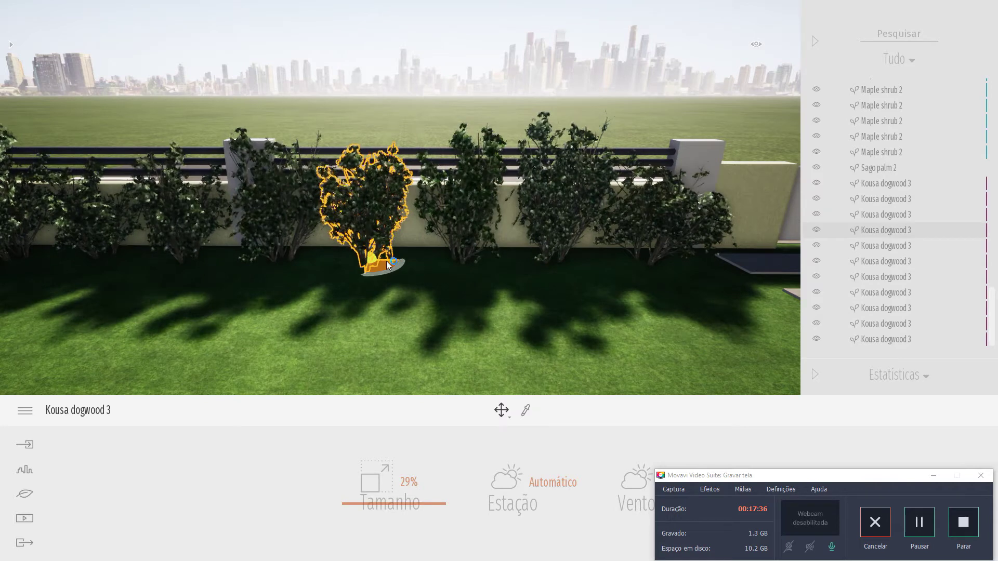
left_click_drag(387, 263, 406, 271)
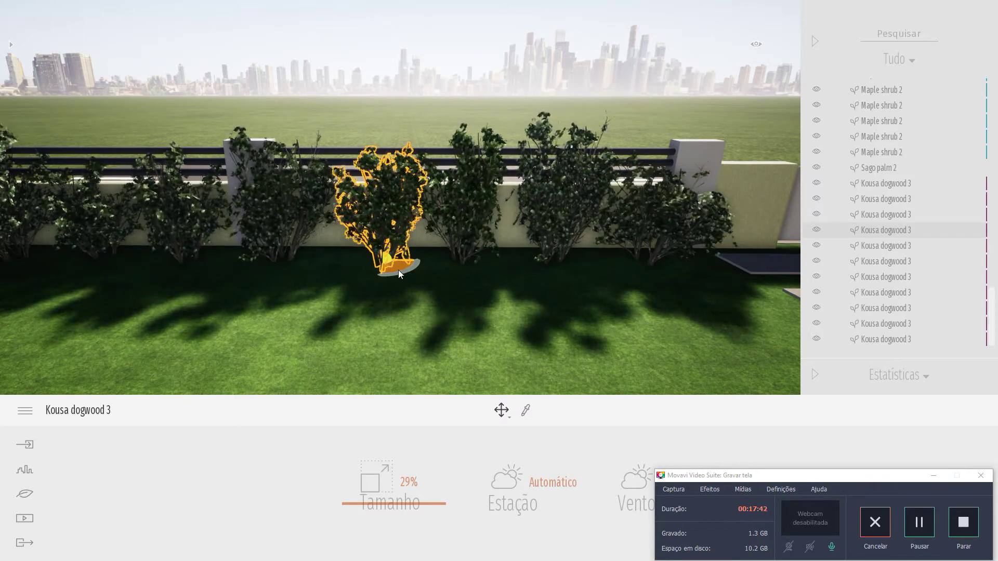
Step: Try to rotate the eighth Kousa dogwood, cycling through the Rotate, Scale and Move modes
key("Tab")
key("Tab")
key("Tab")
key("Tab")
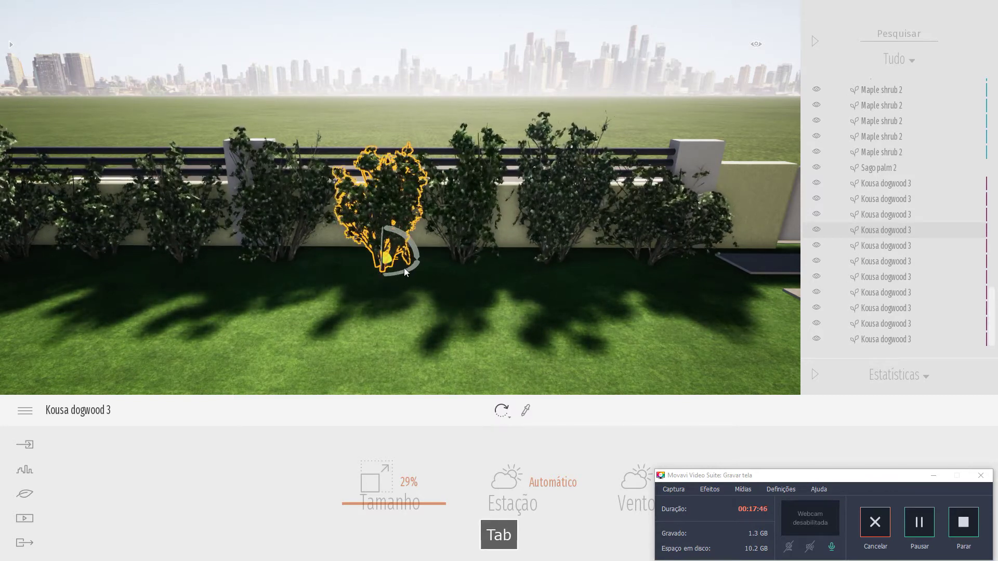
mouse_move(405, 240)
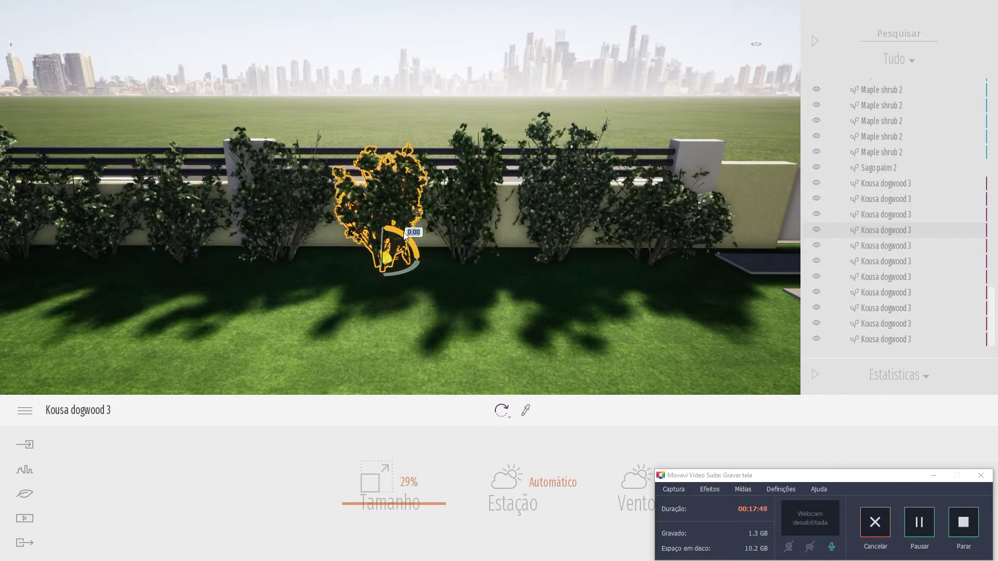
mouse_move(383, 255)
left_mouse_down()
mouse_move(401, 276)
mouse_move(414, 265)
mouse_move(396, 247)
left_mouse_up()
key("Tab")
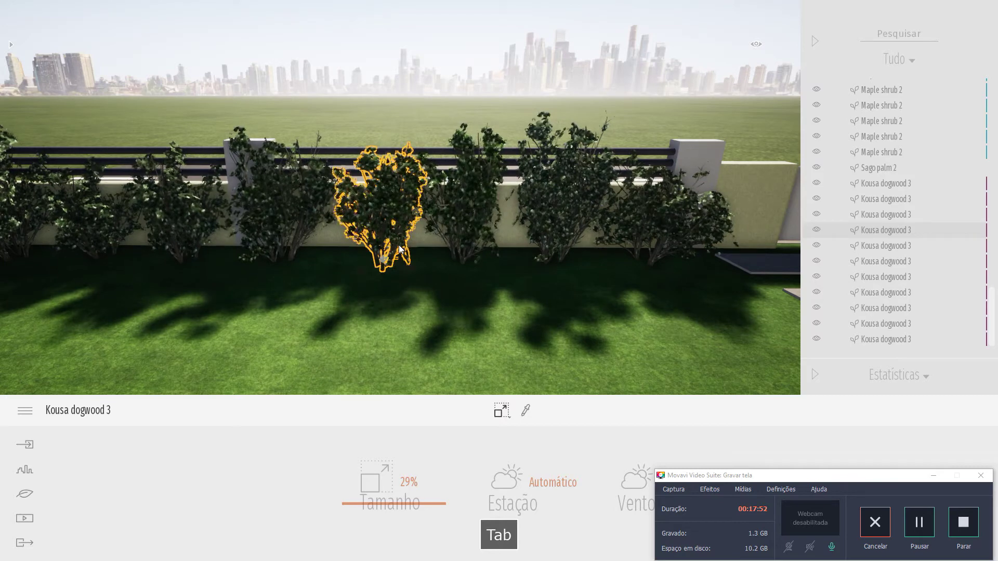
key("Tab")
left_click(408, 268)
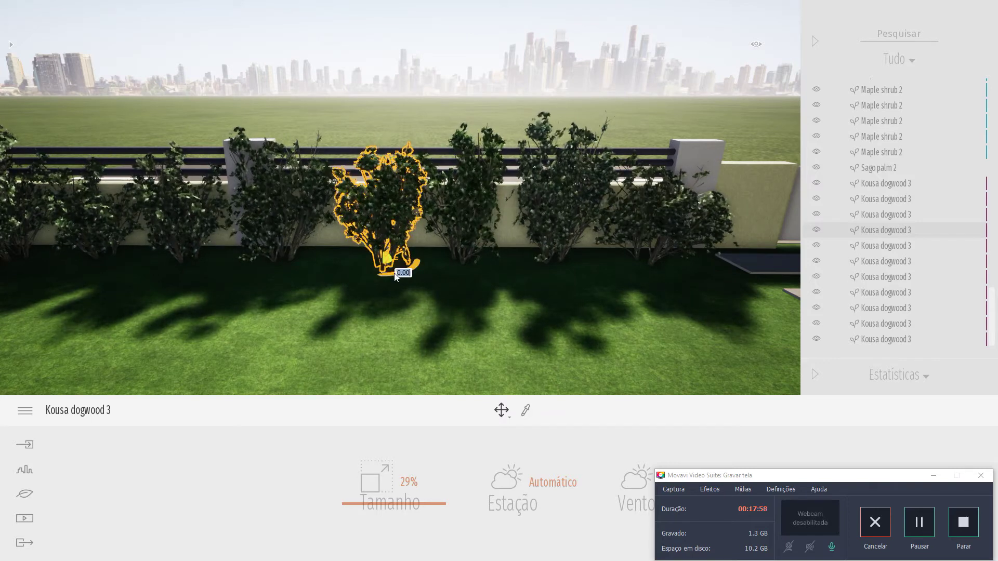
left_click(411, 266)
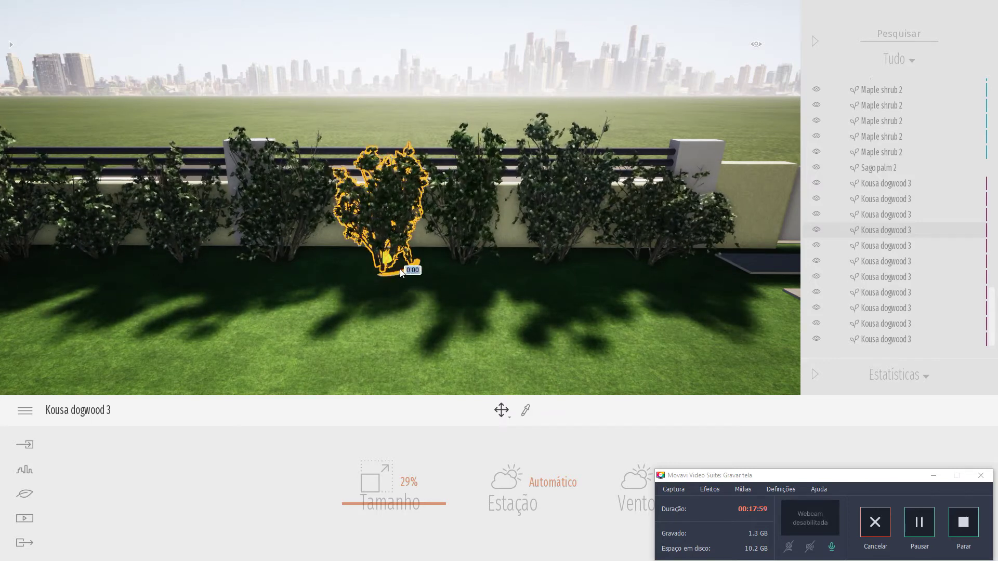
Step: Choose Rotate for the eighth Kousa dogwood and cycle through the transform modes again, ending on Rotate
left_click(507, 414)
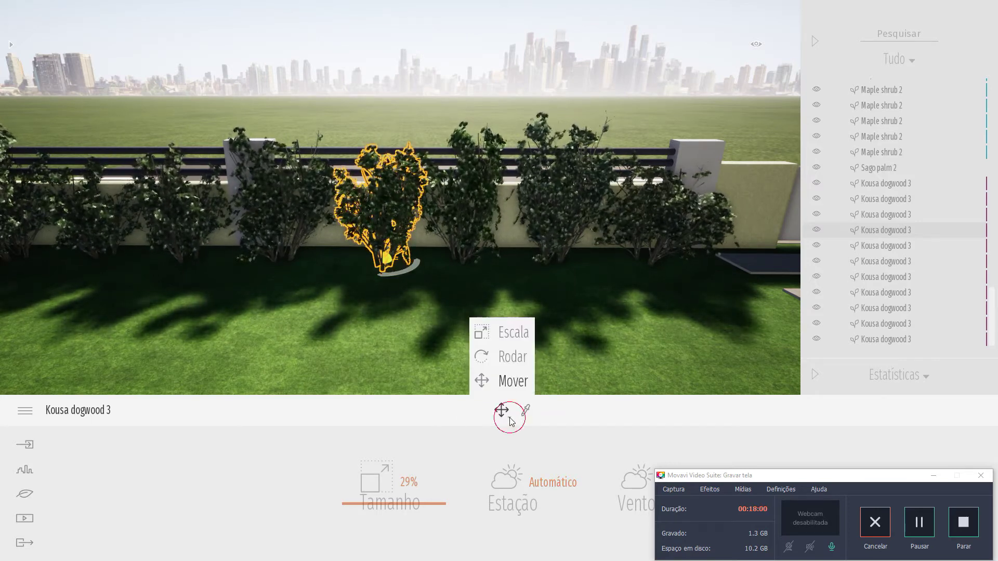
left_click(513, 356)
key("Tab")
key("Tab")
key("Tab")
key("Tab")
key("Tab")
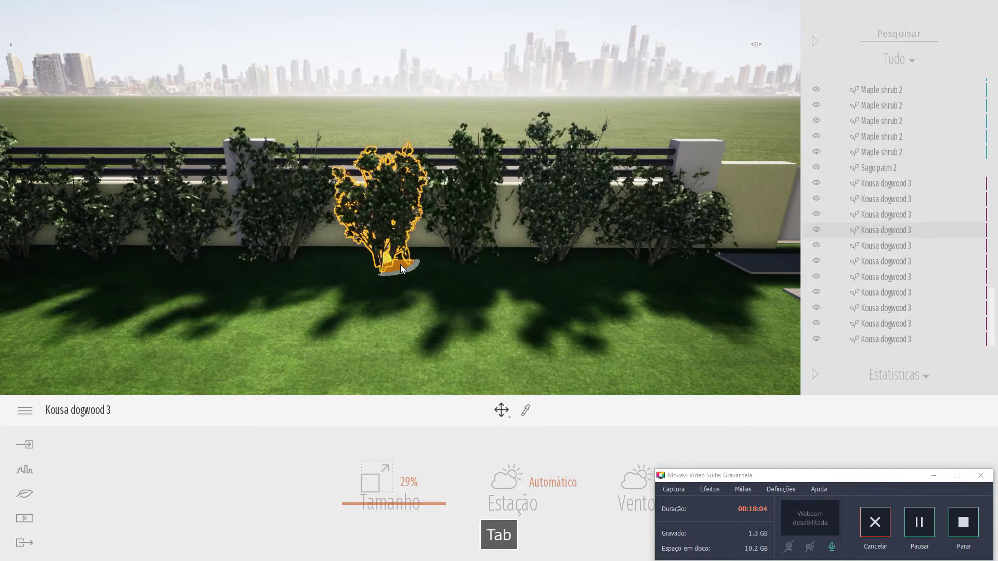
key("Tab")
key("Tab")
key("Tab")
Step: From the street side, move the eighth Kousa dogwood about 0.14 back from the front wall into the garden
scroll(535, 250, "down", 5)
right_click_drag(535, 249, 218, 255)
scroll(520, 241, "up", 4)
key("s")
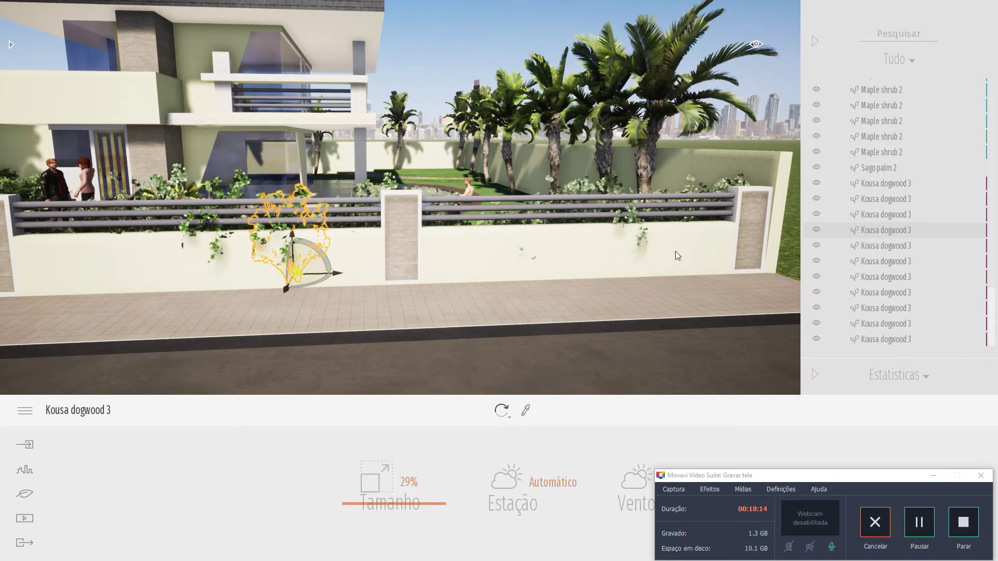
key("a")
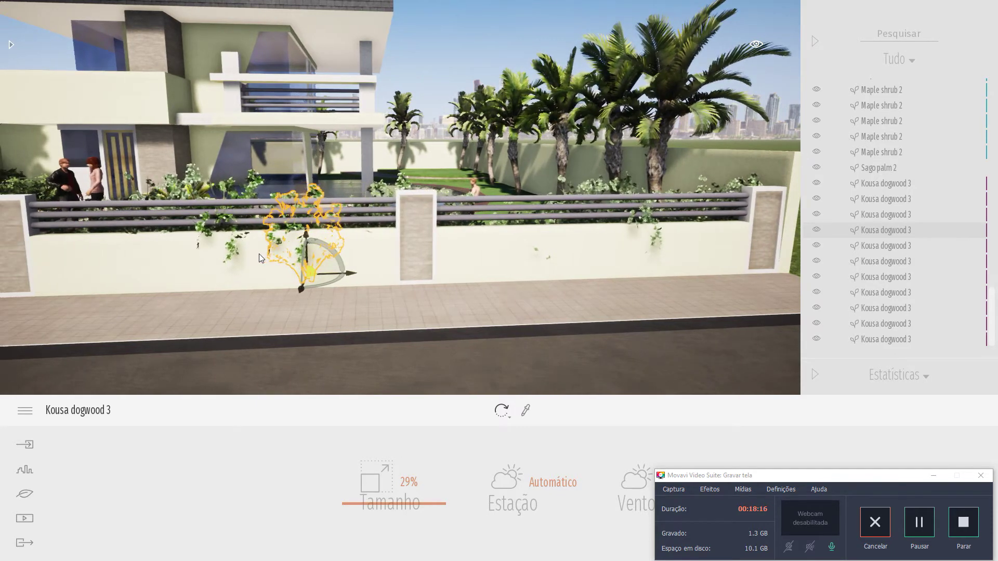
key("a")
left_click_drag(327, 289, 326, 283)
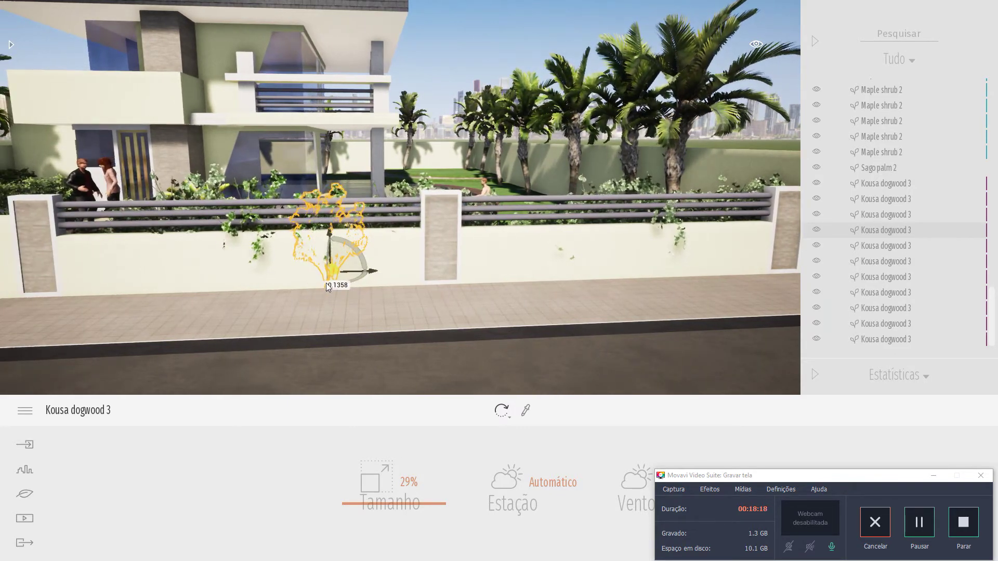
Step: Move the ninth Kousa dogwood back from the front wall and start shifting the fifth along the same axis
left_click(256, 277)
left_click_drag(261, 297, 264, 290)
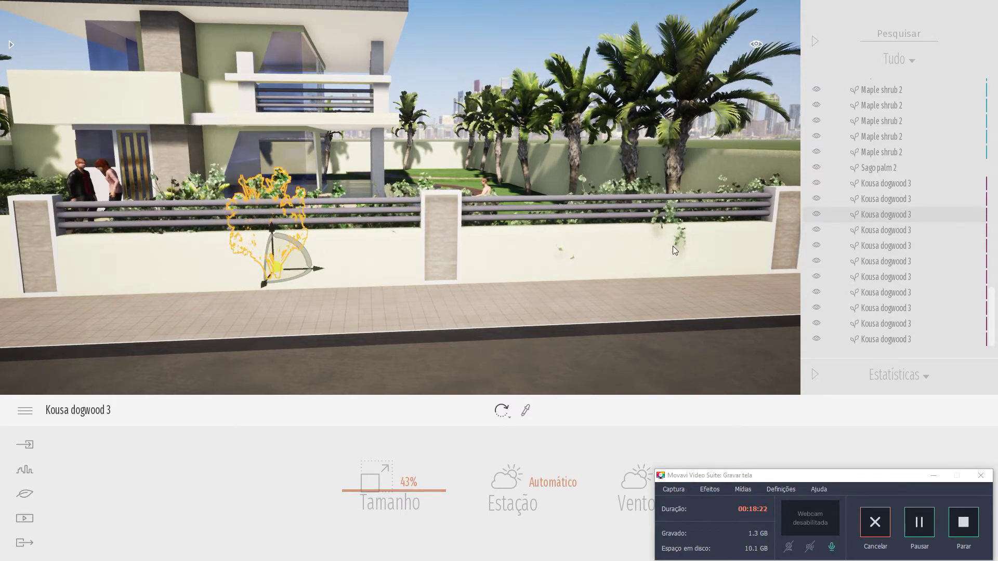
left_click(568, 258)
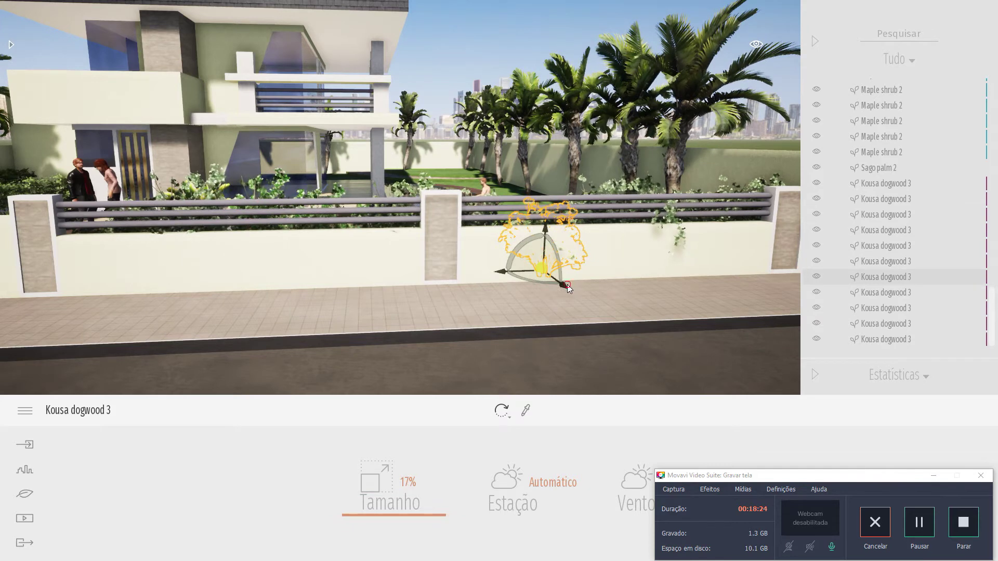
left_click(567, 287)
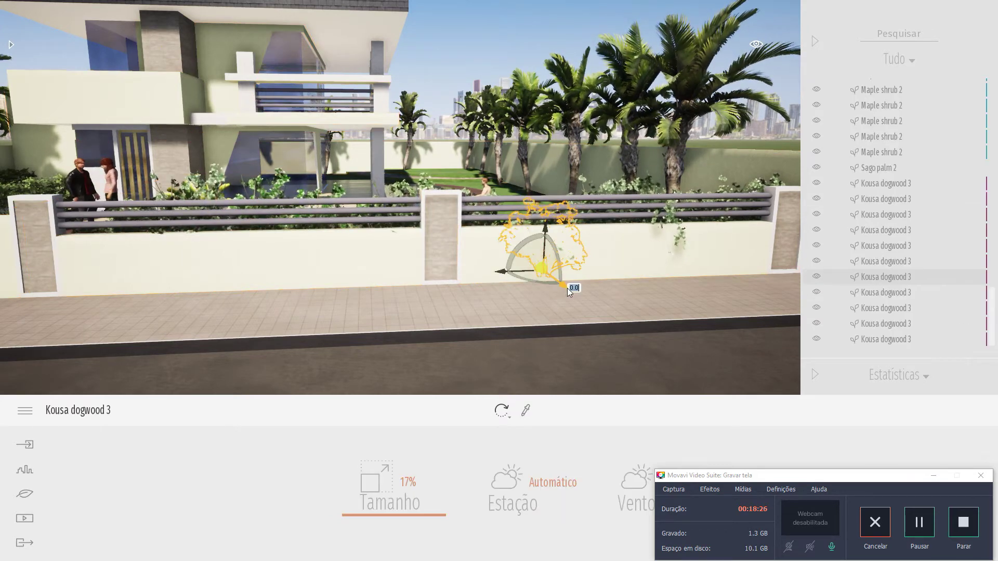
left_click(920, 524)
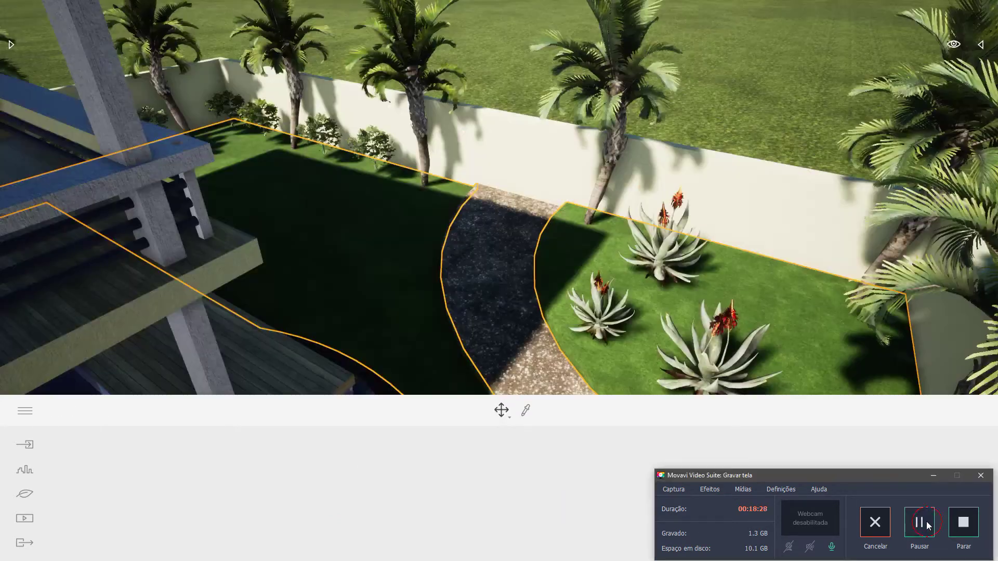
left_click(914, 454)
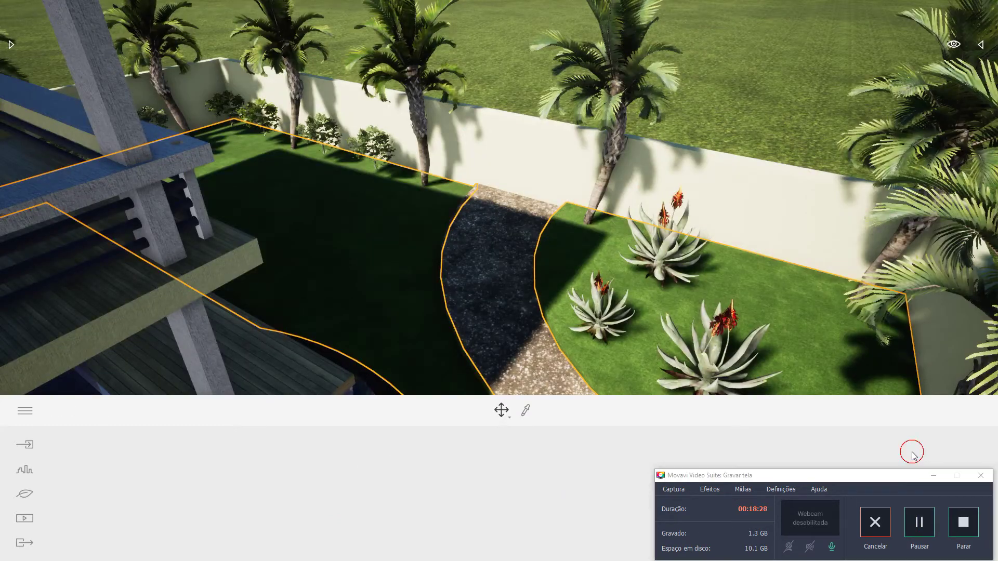
left_click(934, 475)
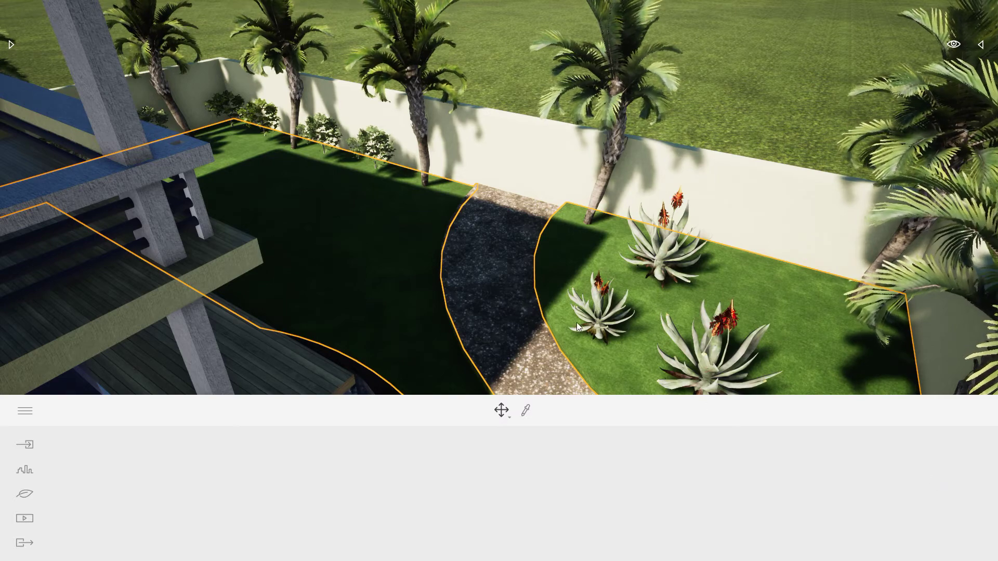
left_click(727, 88)
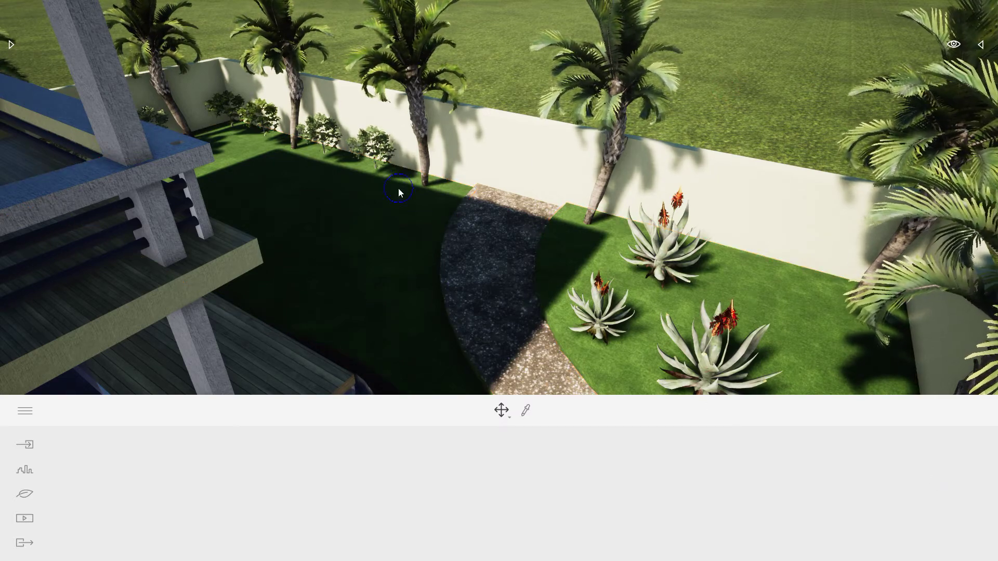
Step: Examine the shrubs and palms along the garden walls and the red-flowered succulents beside the curved stone path
scroll(398, 188, "up", 1)
key("w")
right_click_drag(398, 188, 284, 121)
key("w")
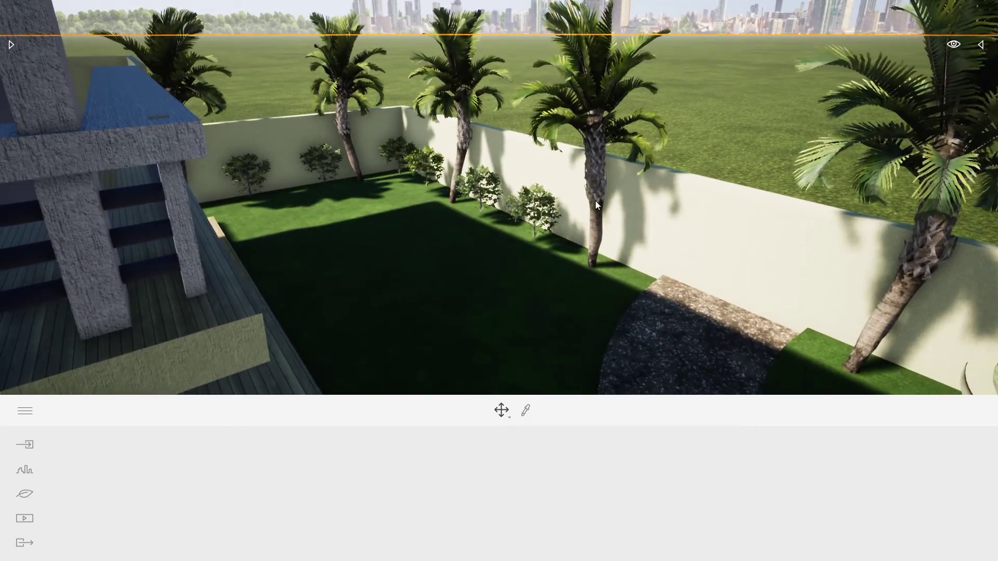
scroll(595, 201, "down", 1)
key("s")
right_click_drag(595, 200, 616, 234)
key("s")
key("s")
key("a")
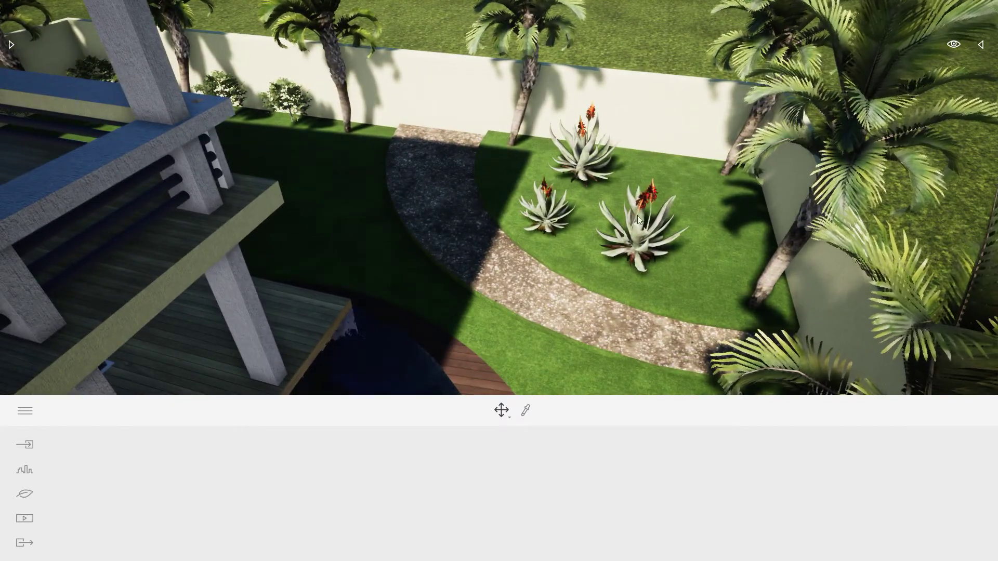
key("s")
right_click_drag(683, 240, 668, 262)
Step: Inspect the shrubs along the side wall and the front fence hedge, and select the Sago palm in the deck planter
key("w")
key("w")
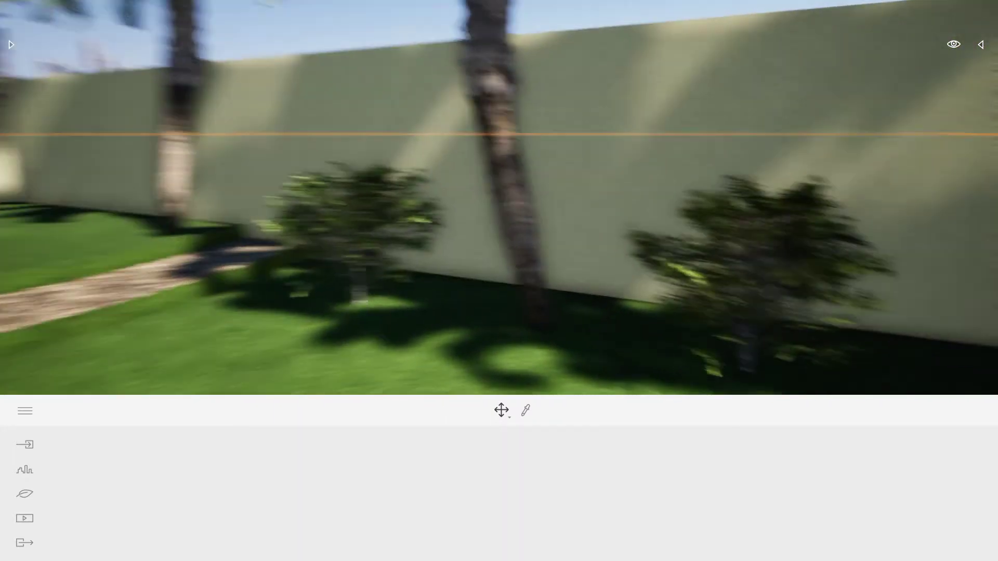
right_click_drag(519, 208, 564, 226)
key("d")
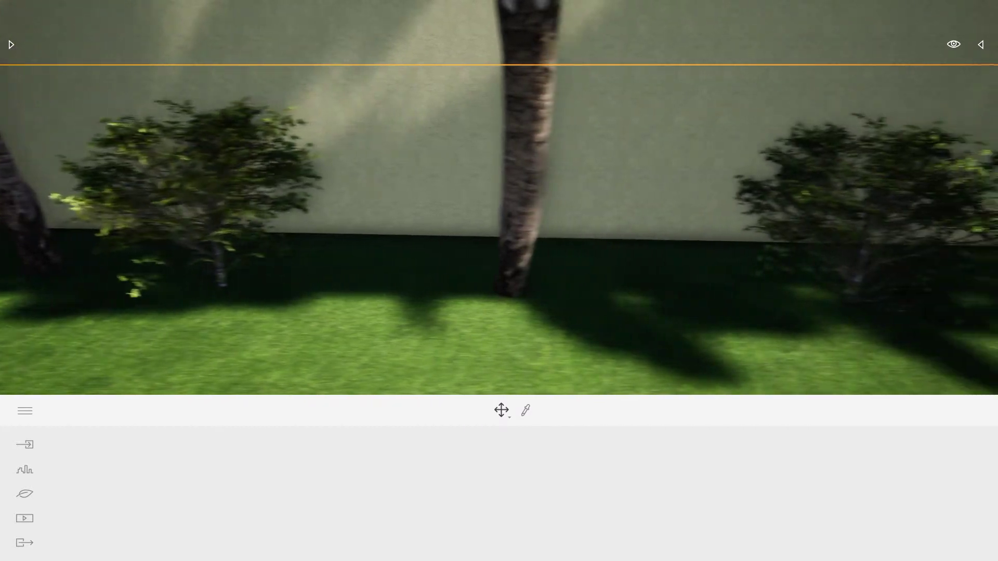
key("d")
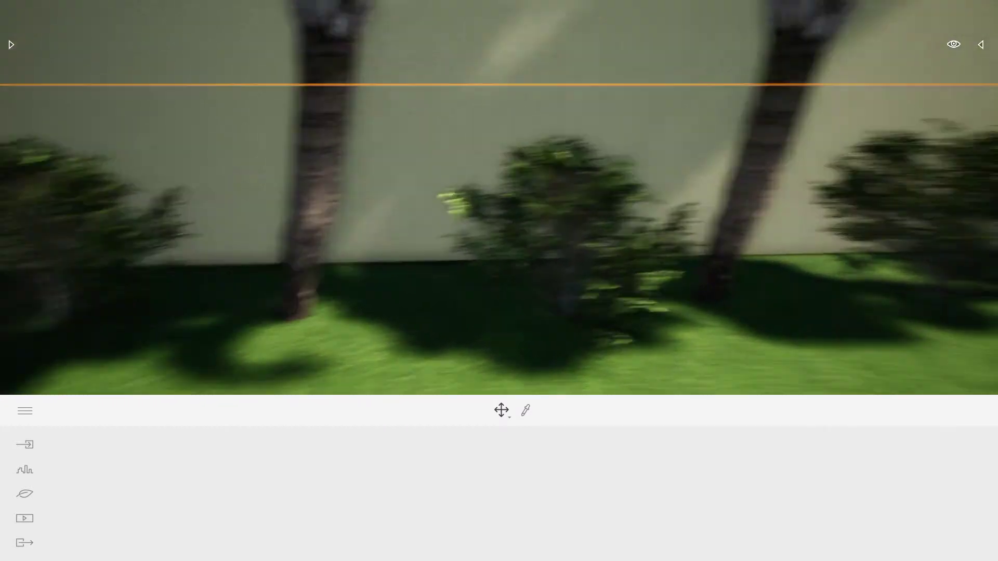
key("d")
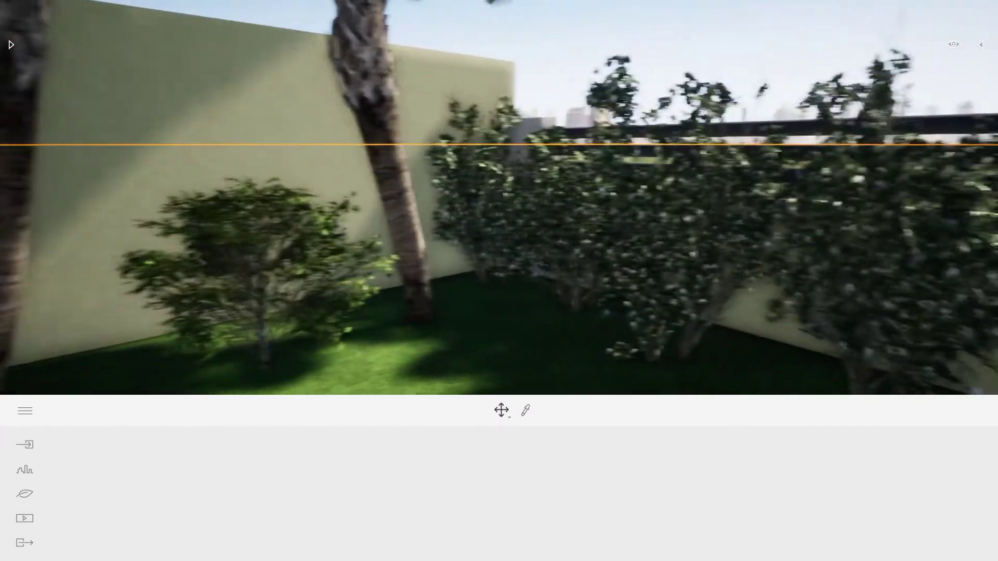
key("d")
right_click_drag(499, 208, 767, 273)
key("e")
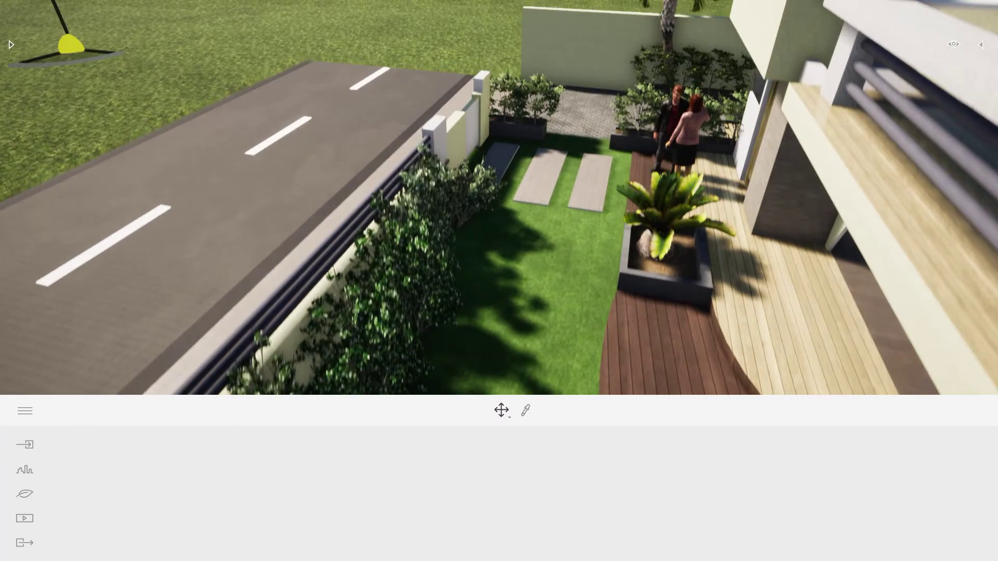
key("e")
left_click(648, 318)
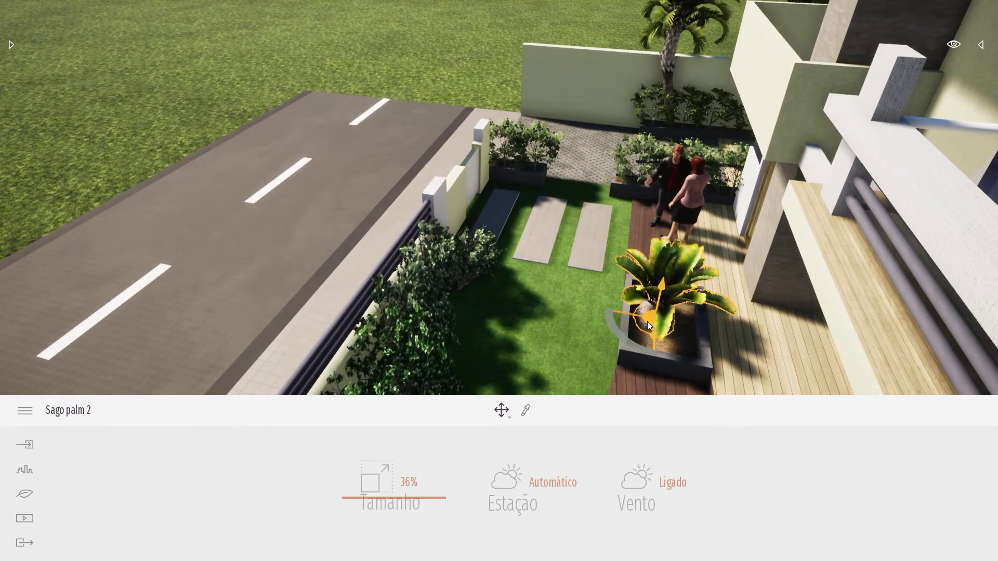
Step: Move the Sago palm toward the middle of the soil in the deck planter
mouse_move(634, 329)
left_mouse_down()
mouse_move(651, 342)
mouse_move(647, 333)
left_mouse_up()
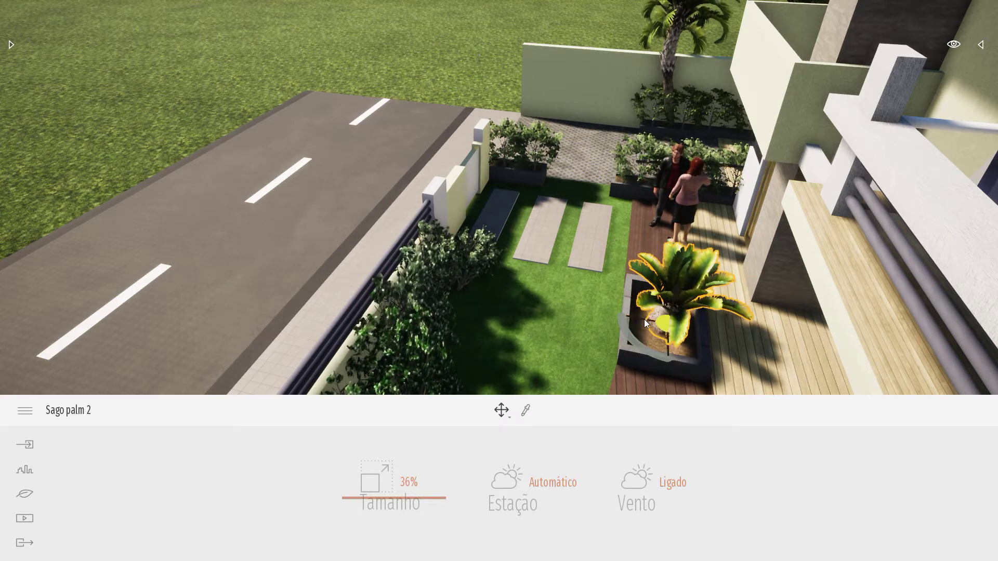
left_click(668, 339)
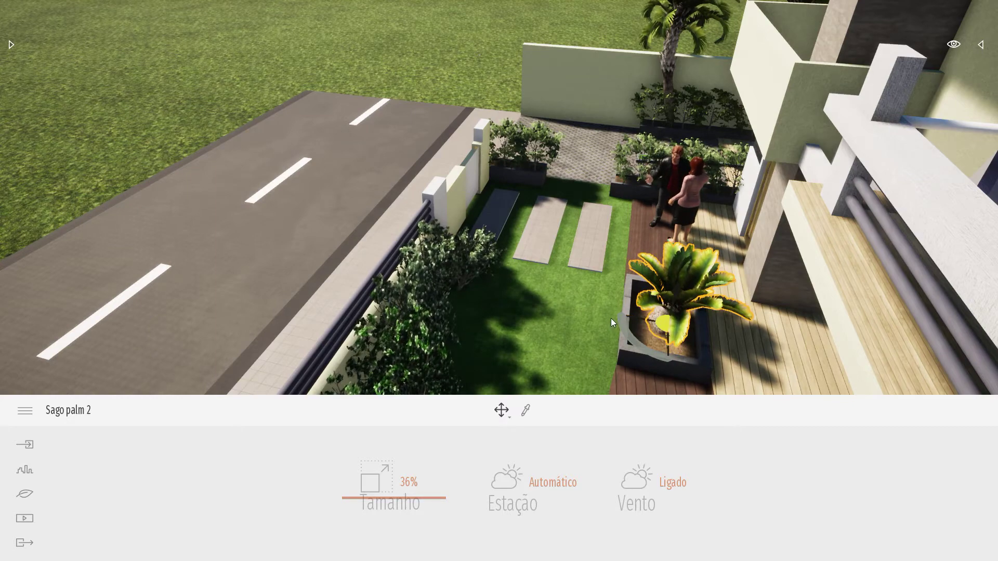
Step: Examine the whole house and garden from above the street, and bring up the navigation speed options
key("a")
right_click_drag(592, 318, 868, 337)
key("s")
right_click_drag(598, 346, 591, 322)
key("w")
key("d")
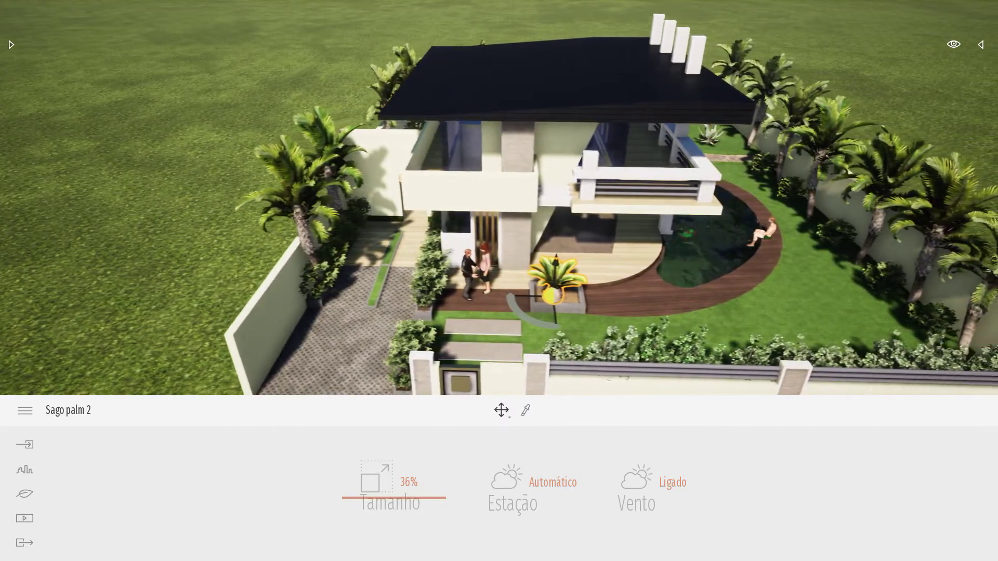
key("s")
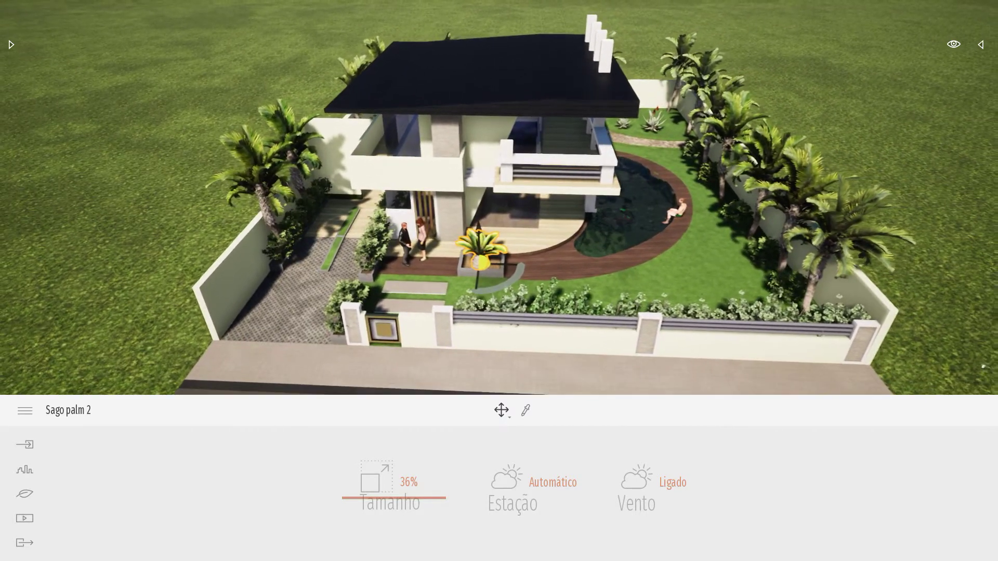
key("a")
right_click_drag(936, 340, 970, 348)
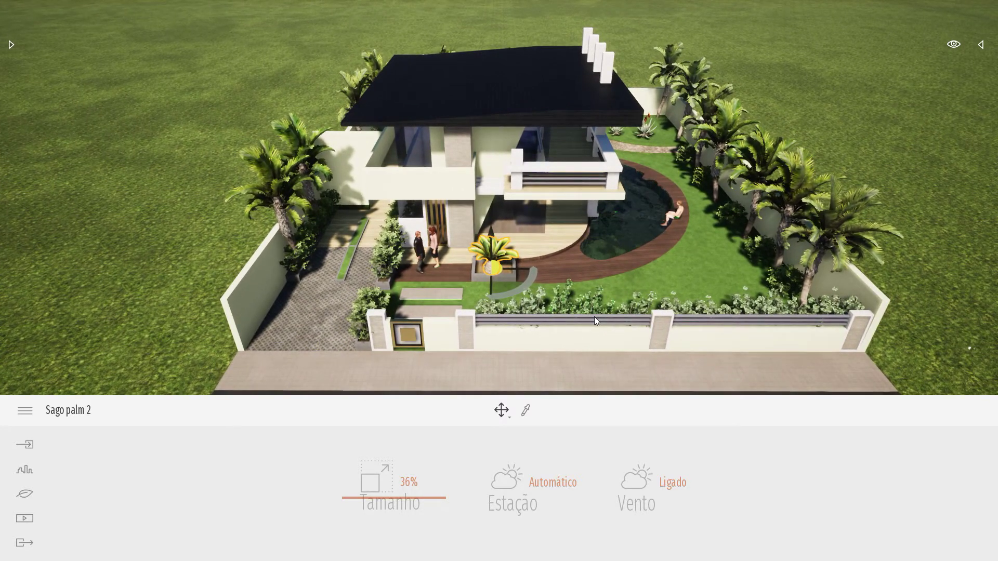
key("d")
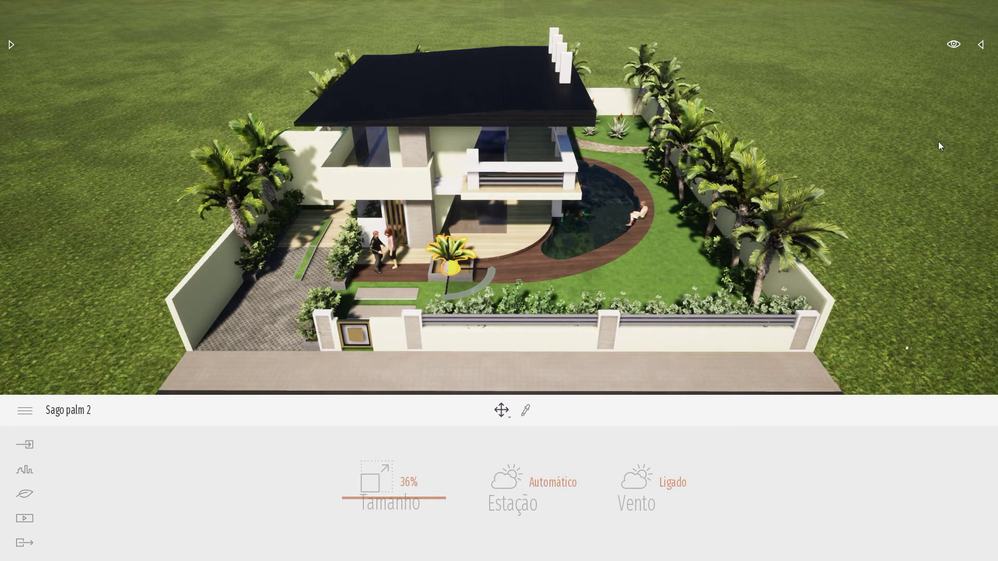
left_click(954, 45)
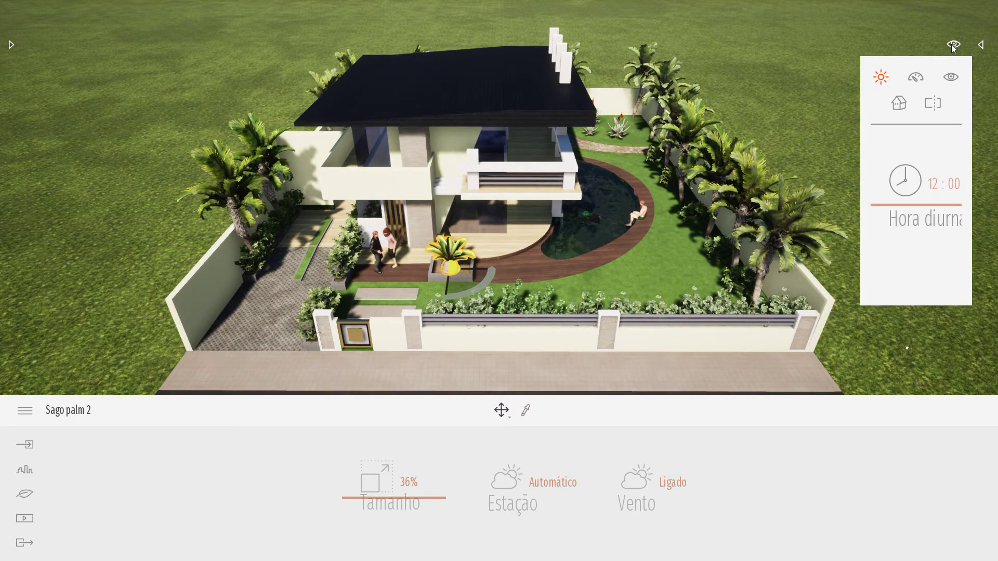
left_click(917, 81)
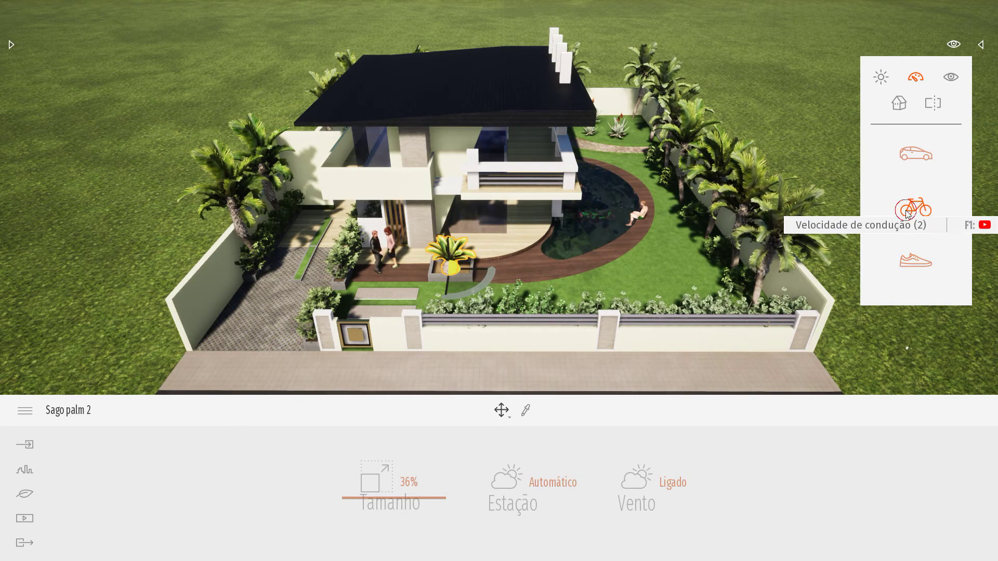
Step: Find the hidden Suv 03 in the scenegraph and make it visible in the driveway
left_click(982, 47)
left_click(981, 46)
scroll(864, 213, "up", 5)
scroll(910, 195, "up", 10)
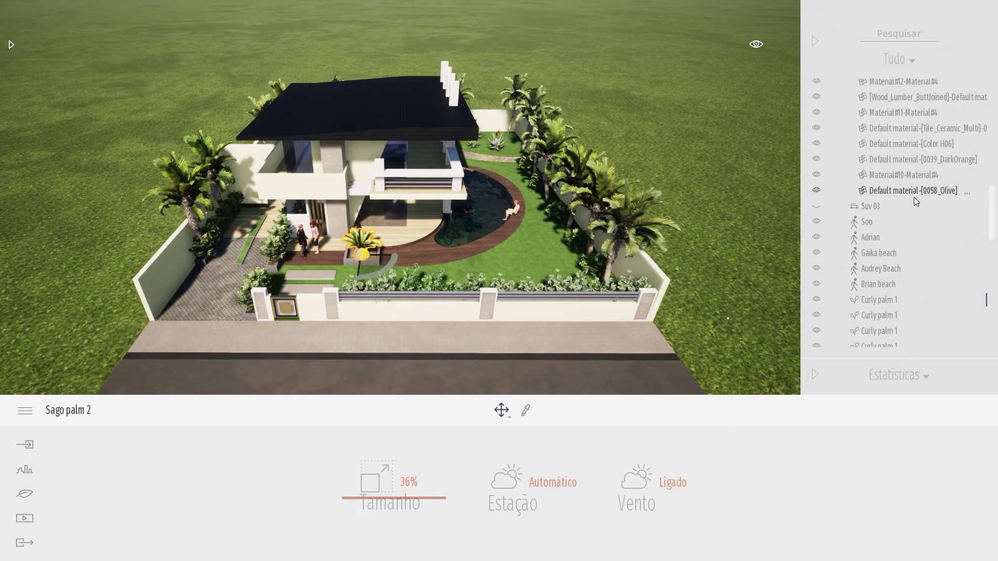
scroll(910, 218, "up", 10)
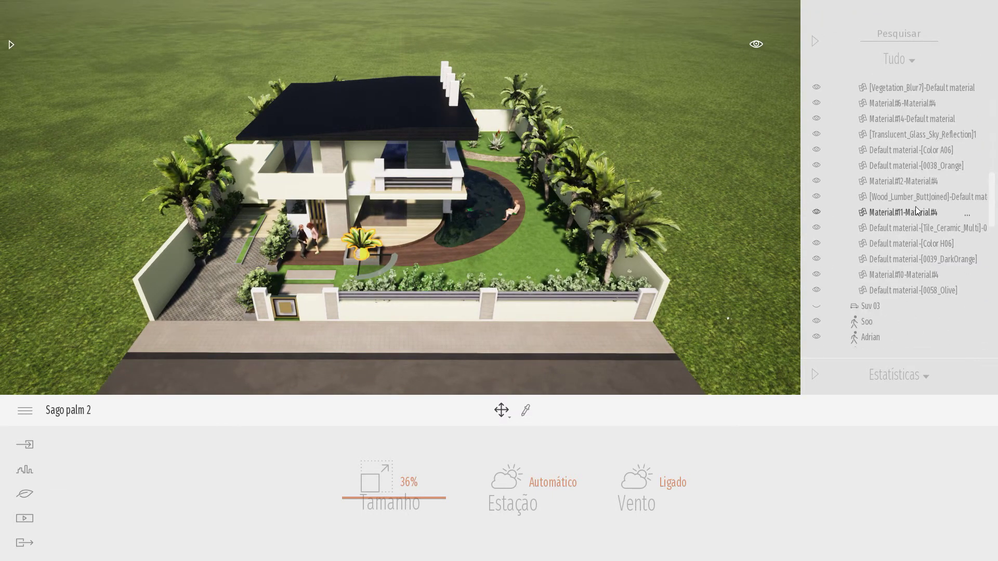
scroll(905, 179, "up", 10)
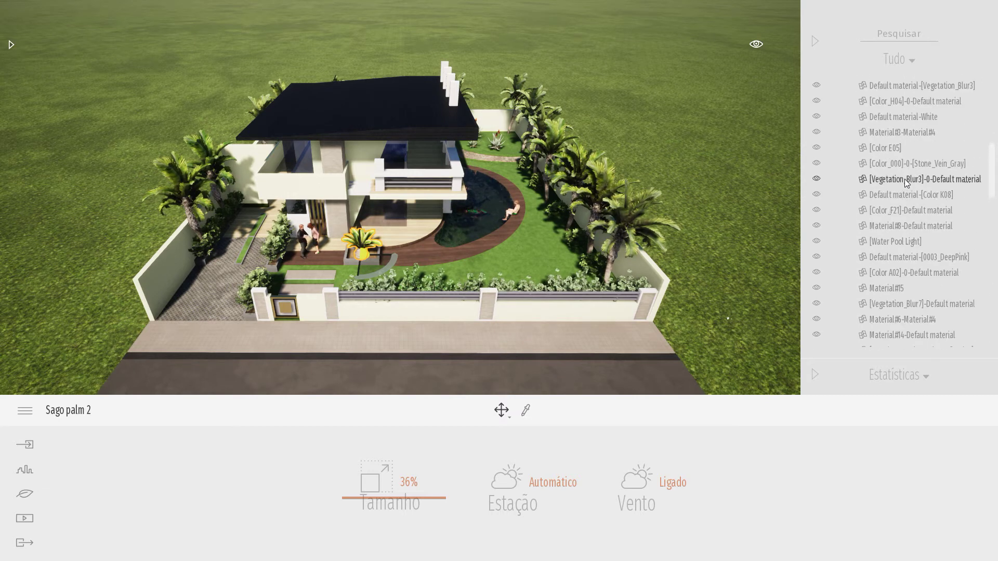
scroll(905, 189, "up", 5)
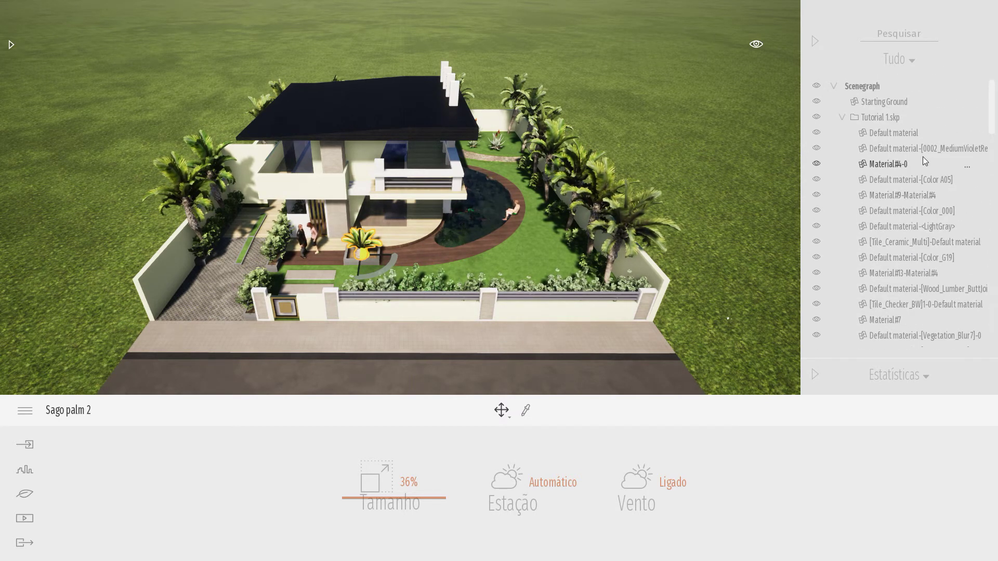
scroll(934, 219, "down", 3)
scroll(934, 228, "down", 4)
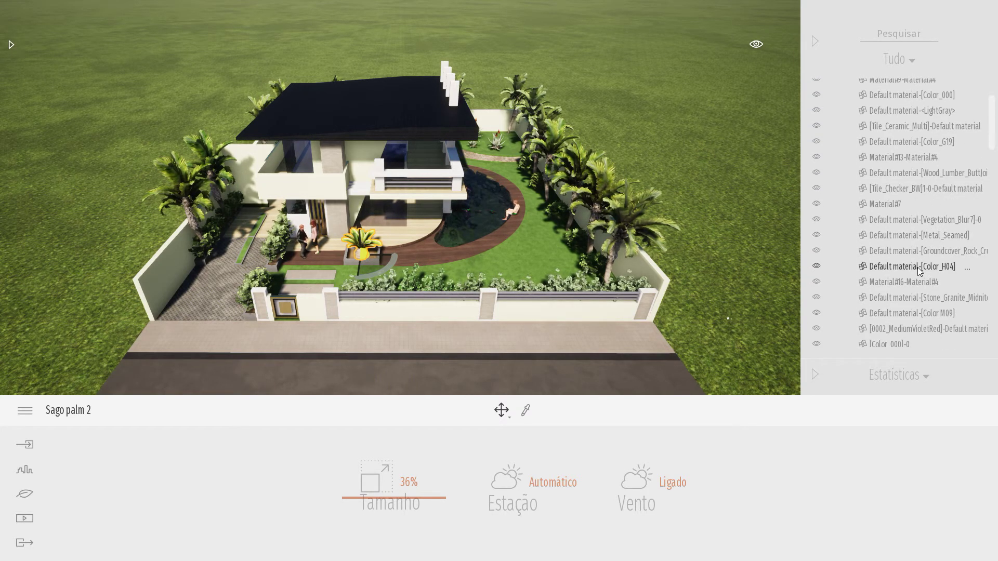
scroll(905, 275, "down", 10)
key("F9")
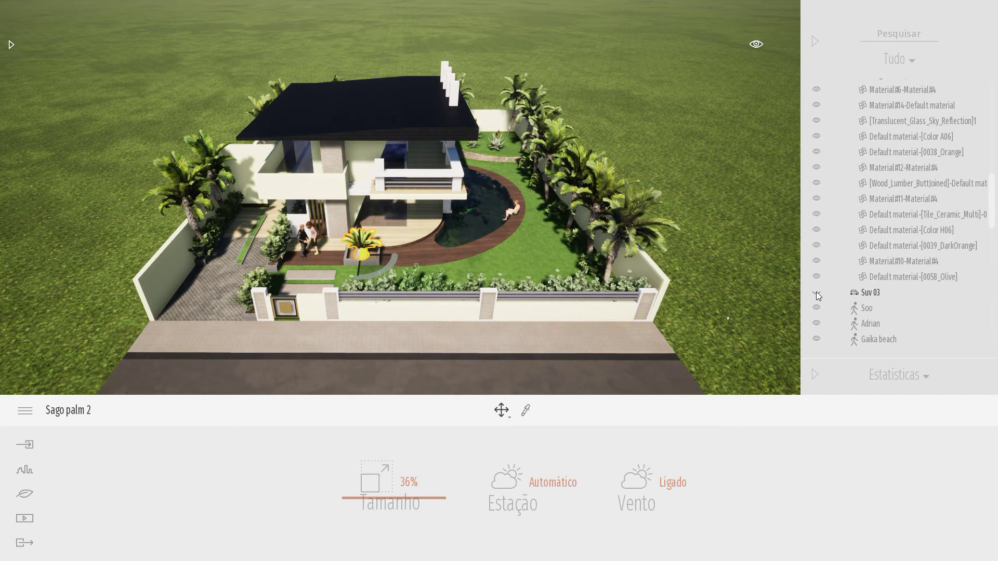
Step: Examine the house front from street level, and travel over the fence across the pool toward the rear garden
middle_click_drag(457, 302, 427, 208)
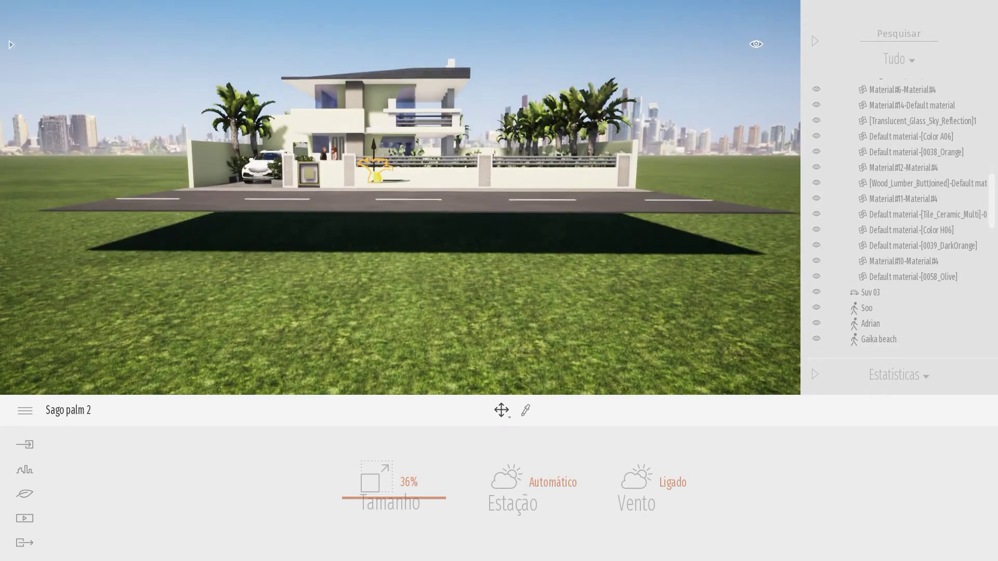
key("w")
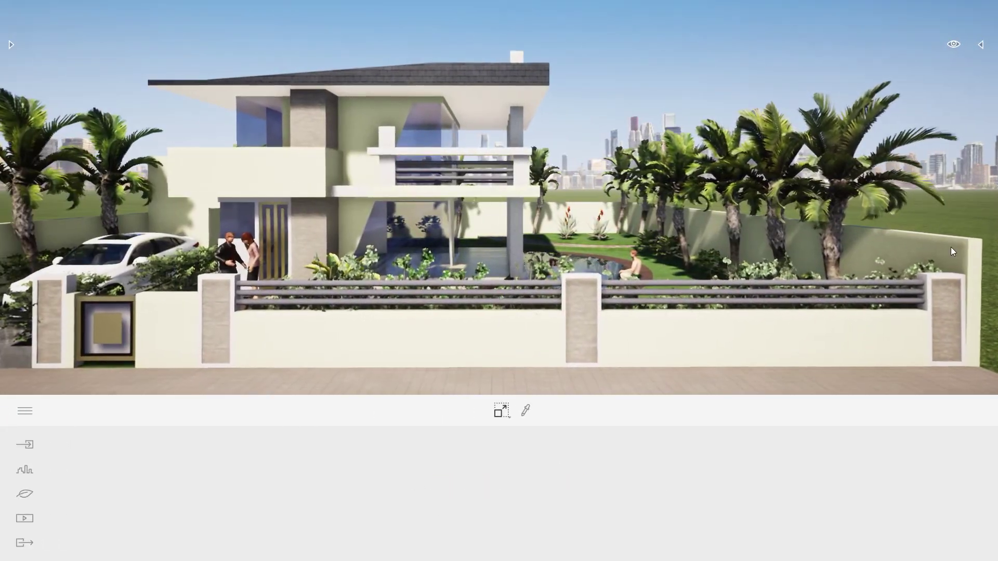
key("w")
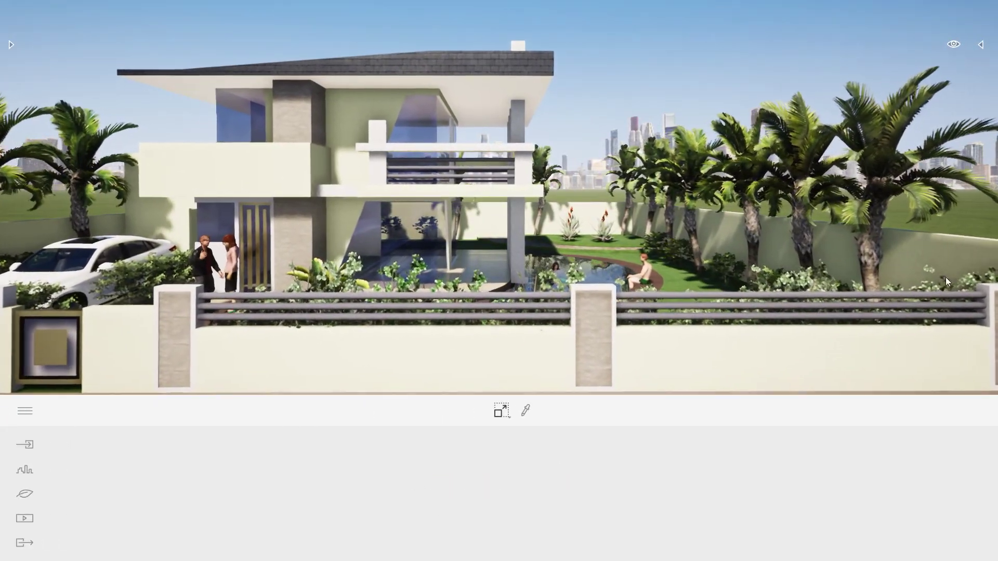
key("w")
right_click_drag(869, 270, 890, 281)
key("w")
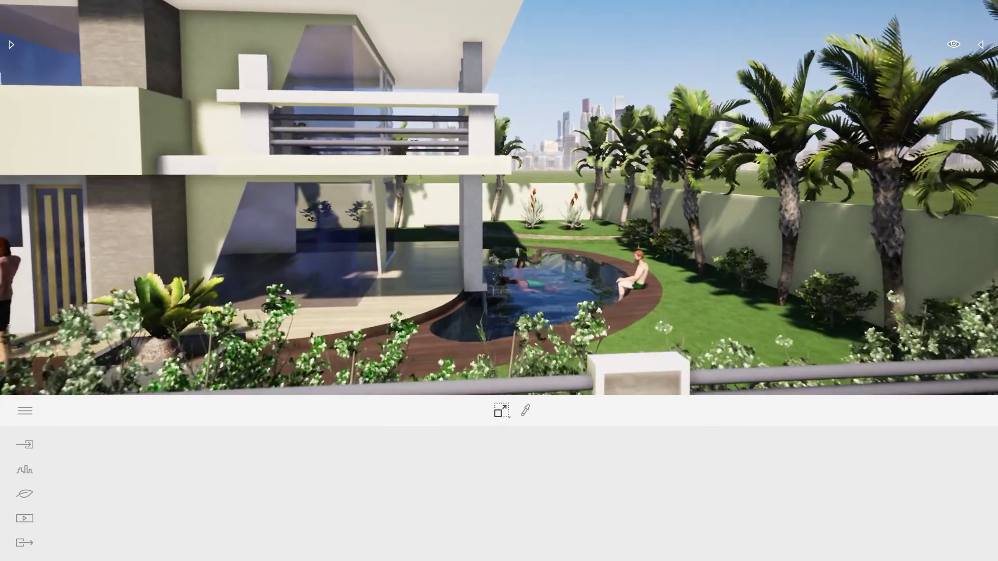
key("w")
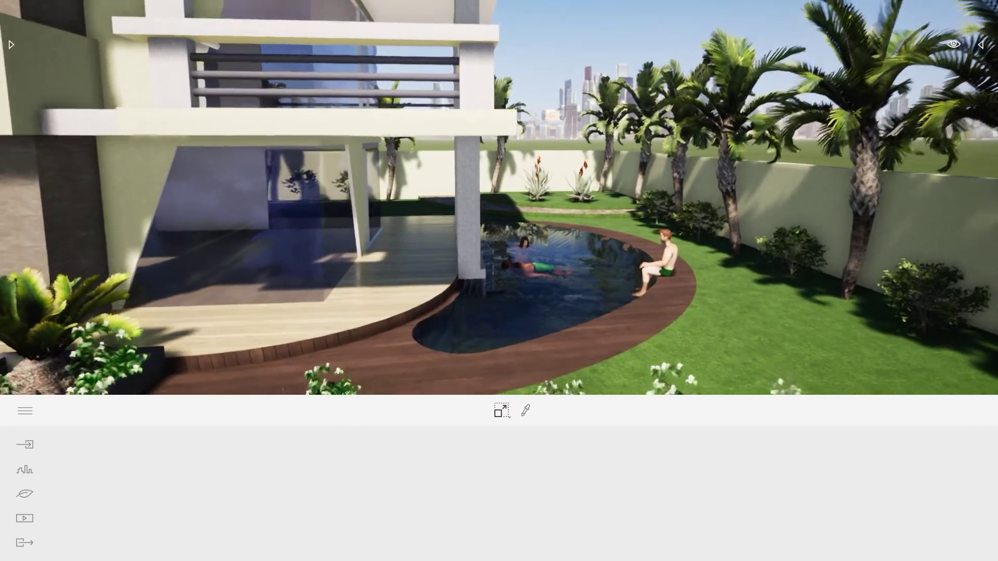
key("w")
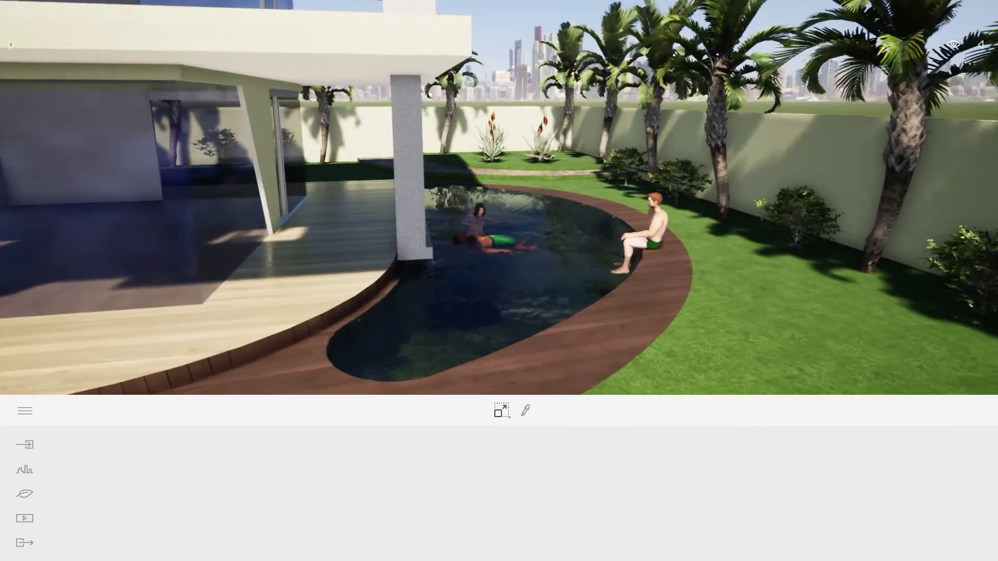
key("w")
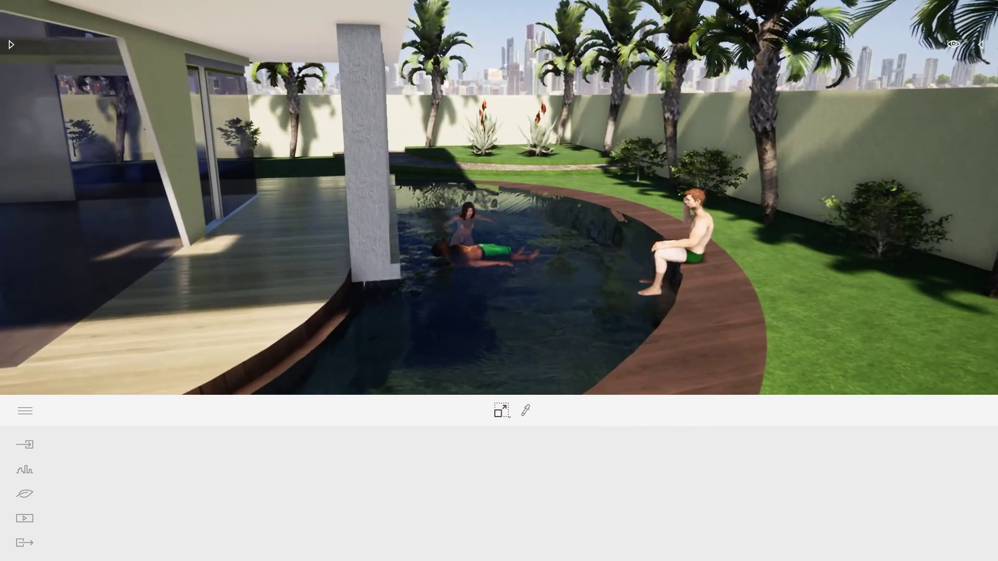
key("w")
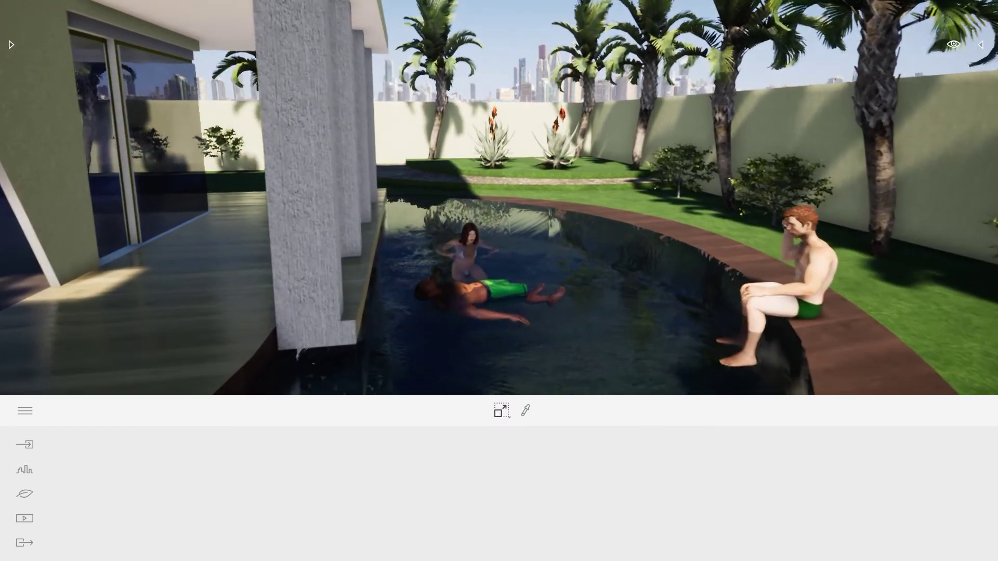
key("w")
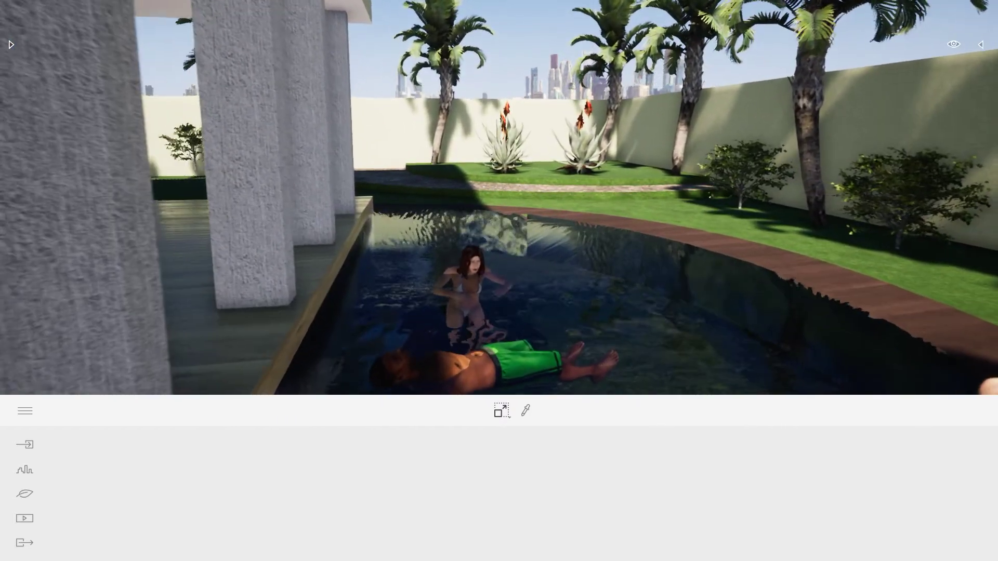
key("w")
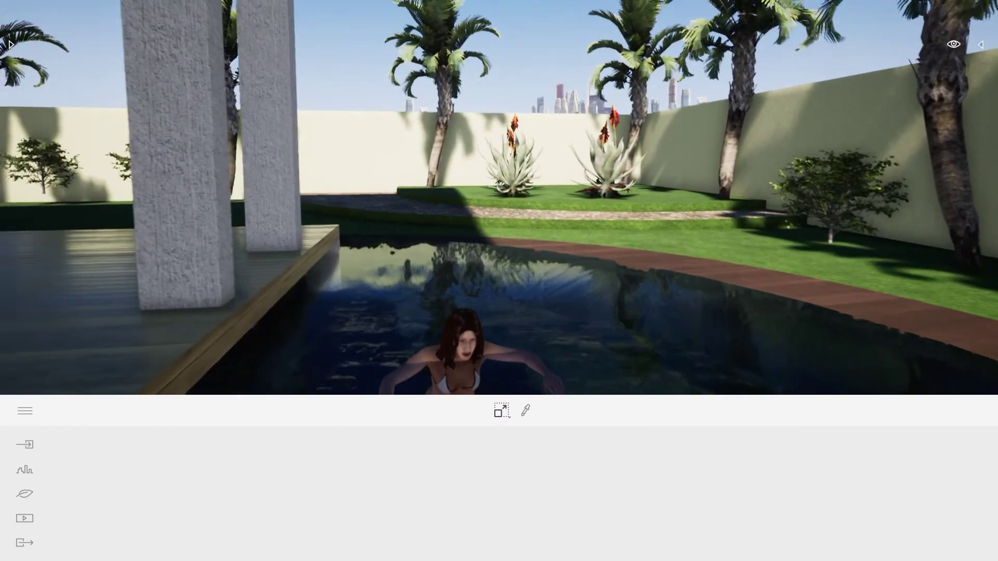
key("w")
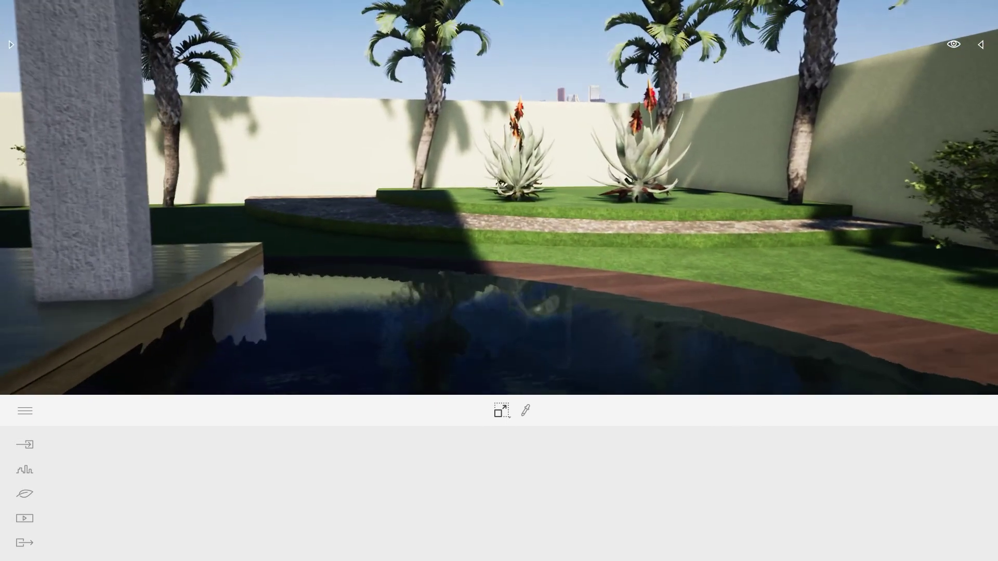